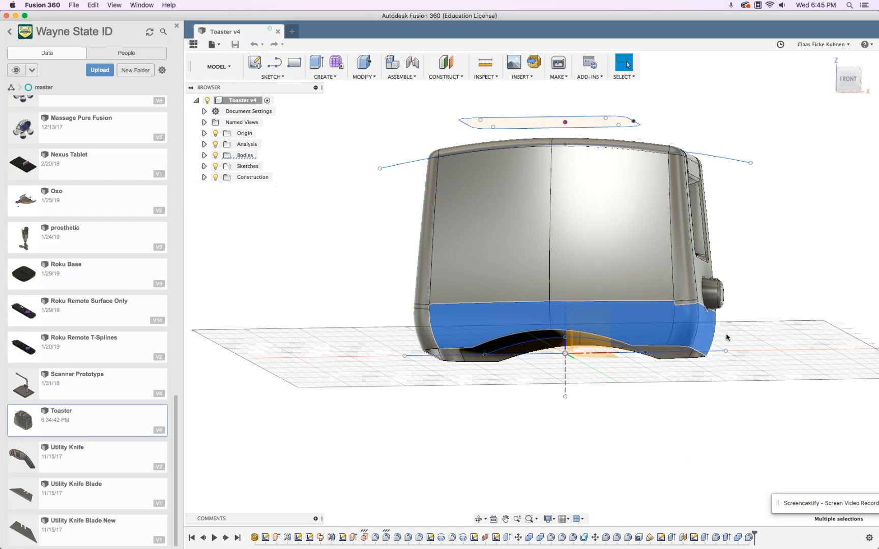
Step: Examine the toaster shell's underside, its bottom rim and the arched cutout from below, in front and at an angle
left_click(748, 354)
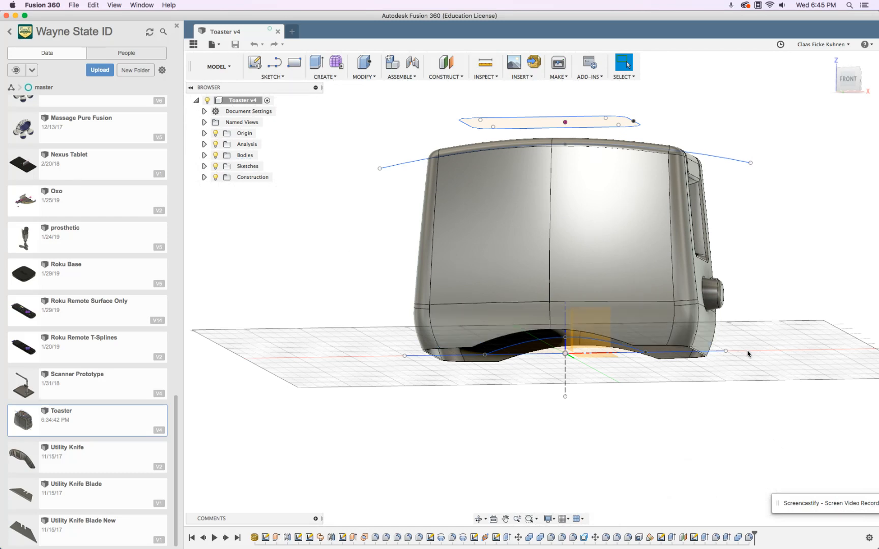
middle_click_drag(743, 378, 754, 346, "shift")
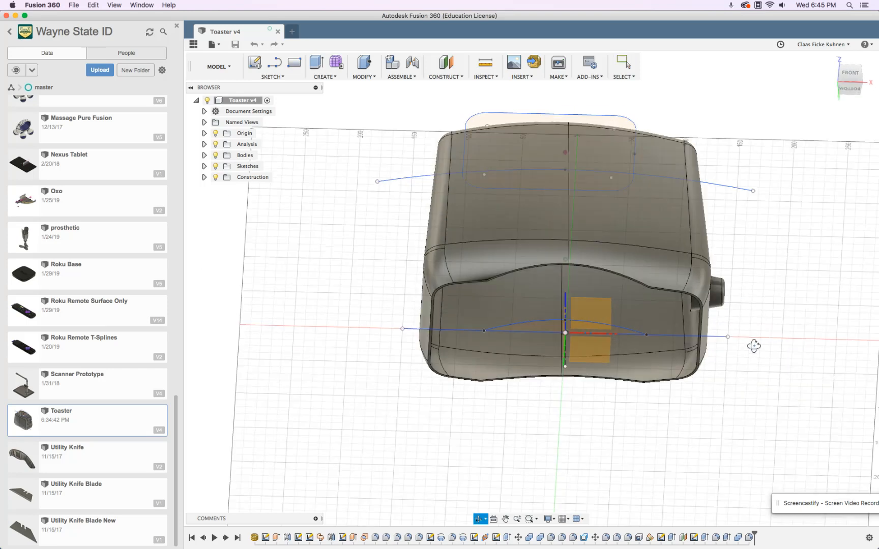
scroll(389, 332, "up", 10)
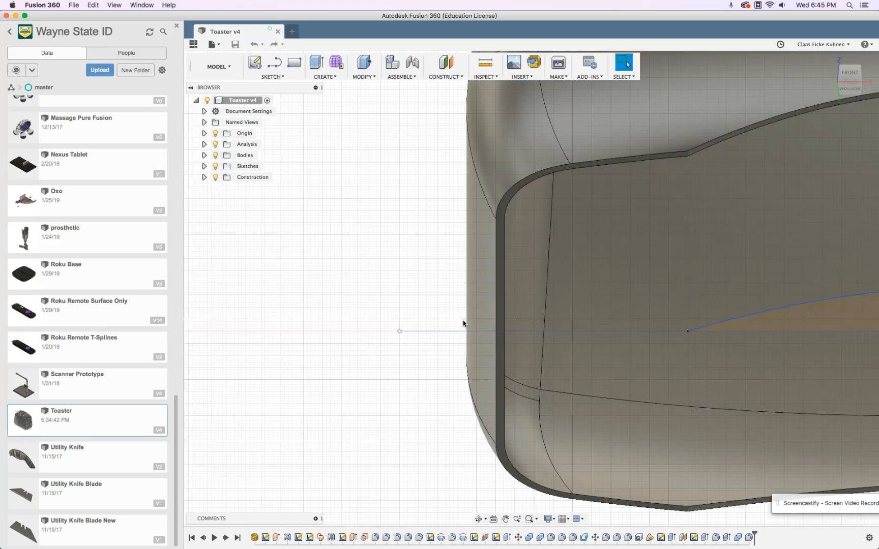
left_click(503, 232)
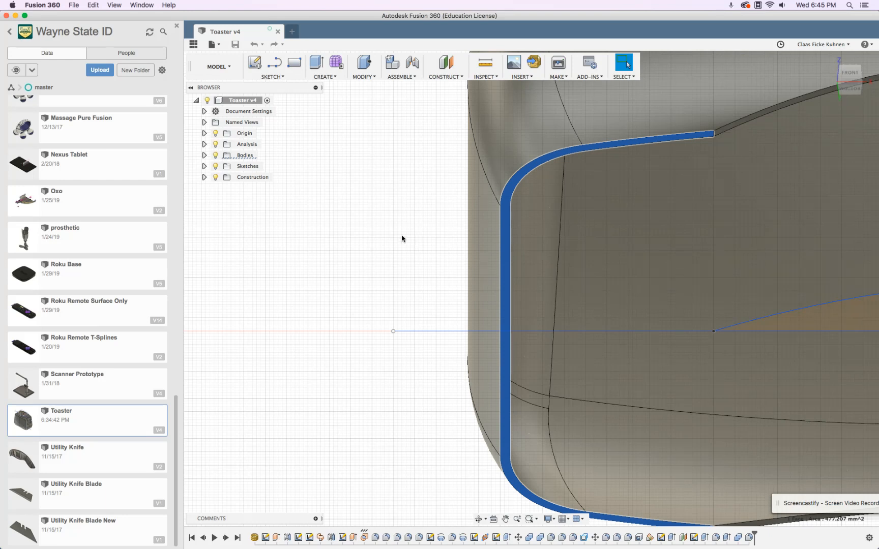
scroll(401, 237, "down", 5)
middle_click_drag(370, 224, 357, 353, "shift")
scroll(371, 252, "down", 4)
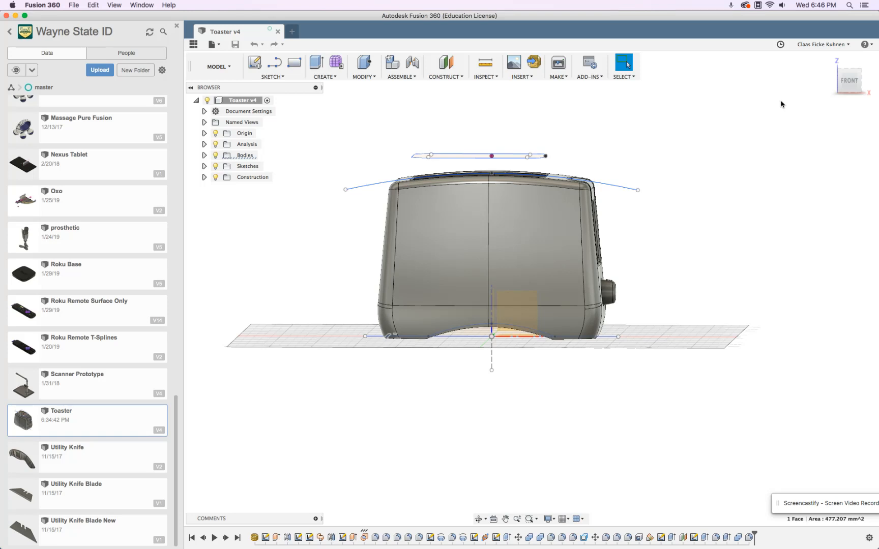
left_click(854, 91)
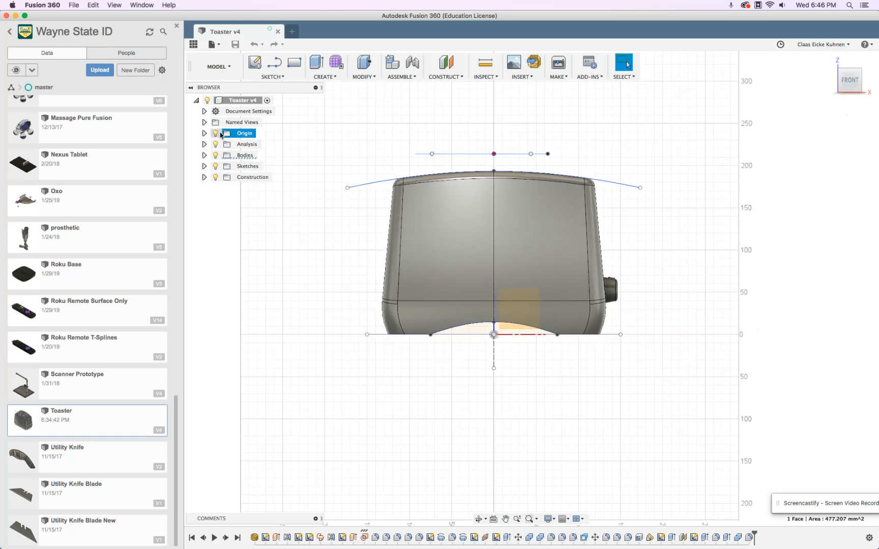
middle_click_drag(548, 392, 518, 375, "shift")
scroll(511, 378, "up", 5)
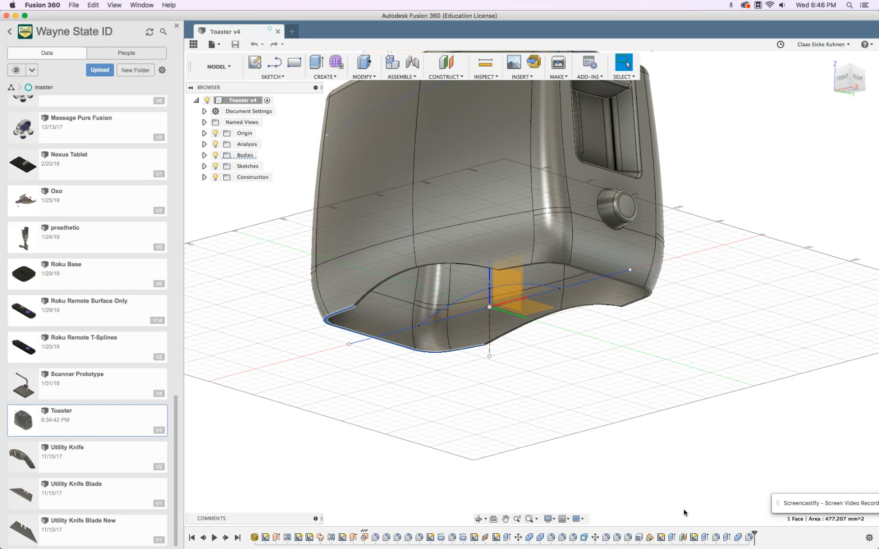
Step: Find the extrude feature that cuts the arch into the toaster's bottom edge and delete it from the design history
left_click(704, 538)
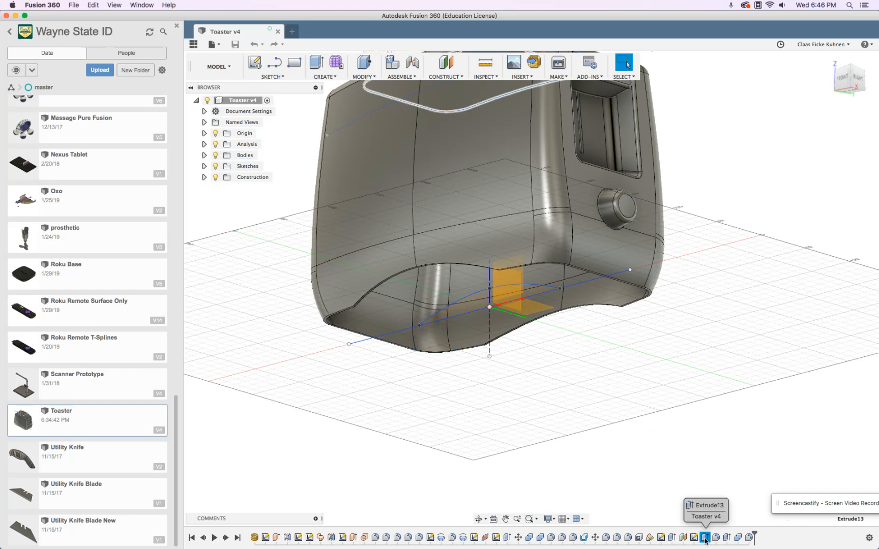
left_click(726, 537)
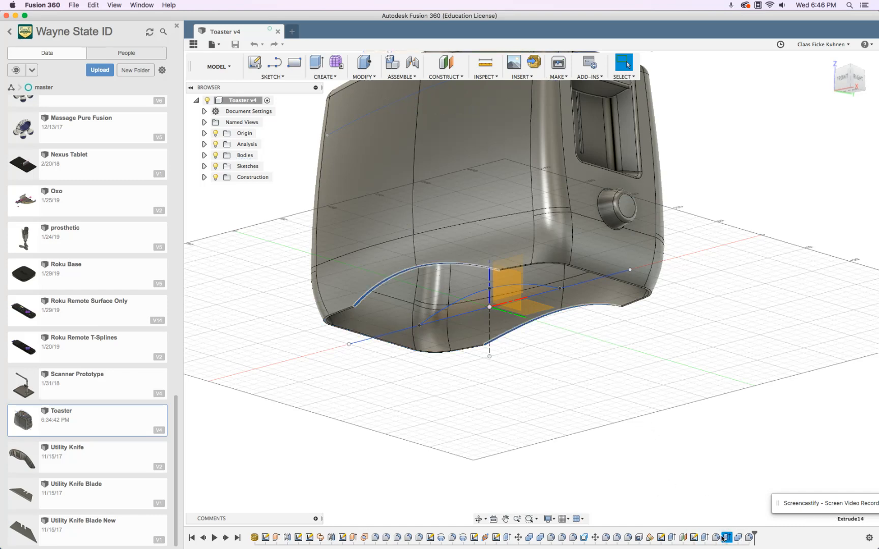
left_click(720, 537)
left_click(725, 538)
left_click_drag(754, 534, 716, 534)
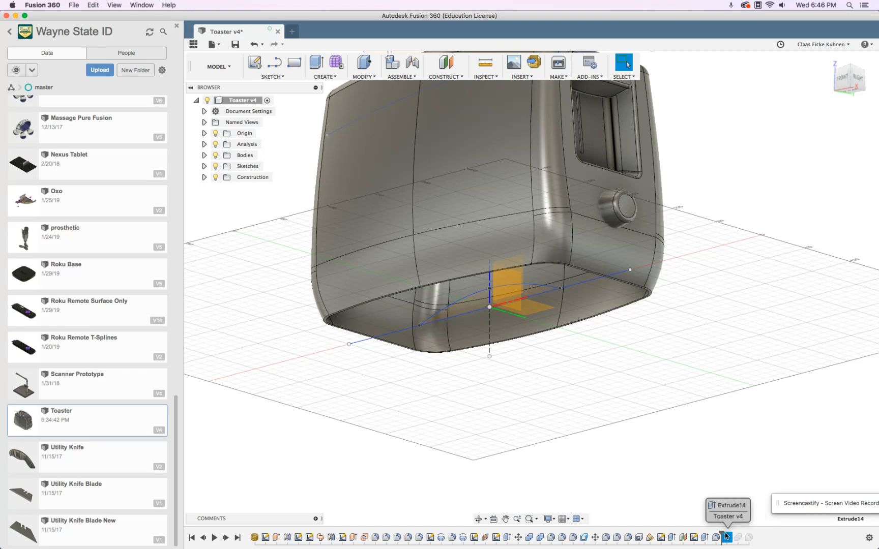
left_click_drag(722, 534, 755, 535)
left_click(726, 538)
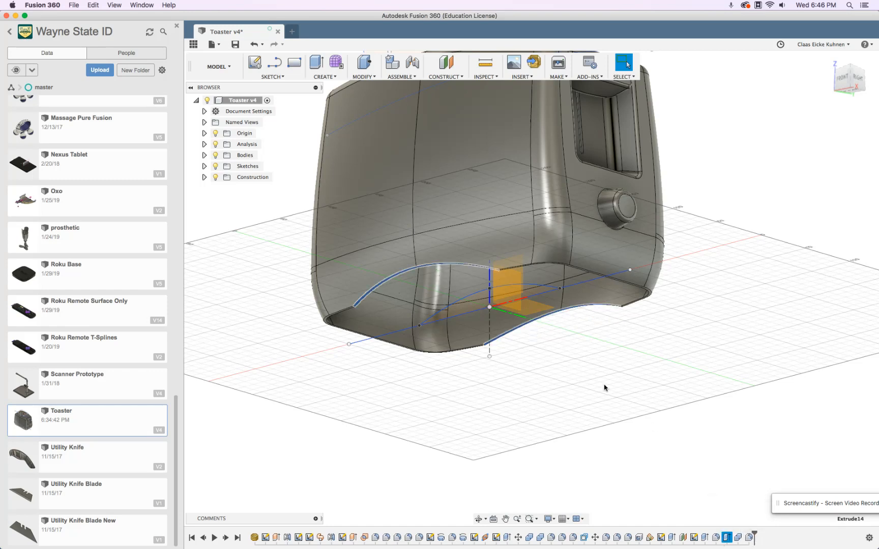
key("Delete")
scroll(598, 334, "down", 3)
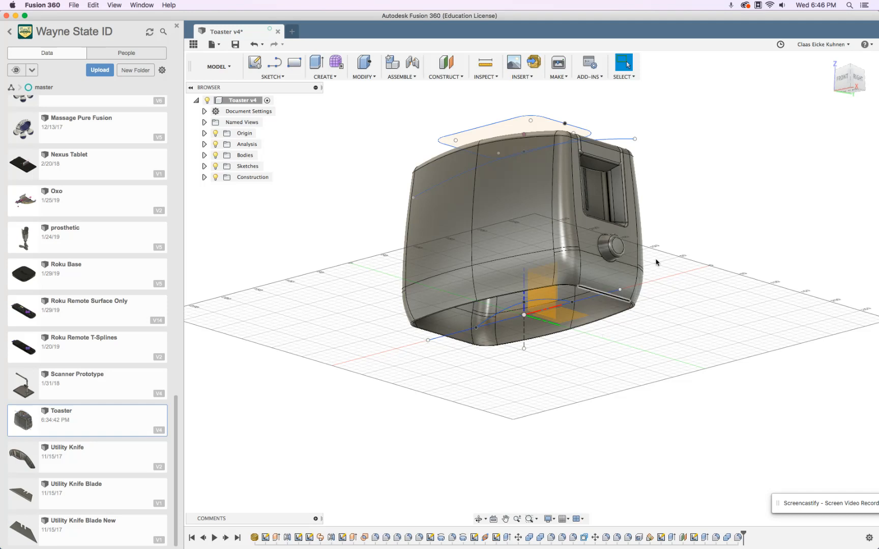
Step: Create a construction plane offset 30 mm upward from the XY plane through the toaster's lower section
left_click(841, 79)
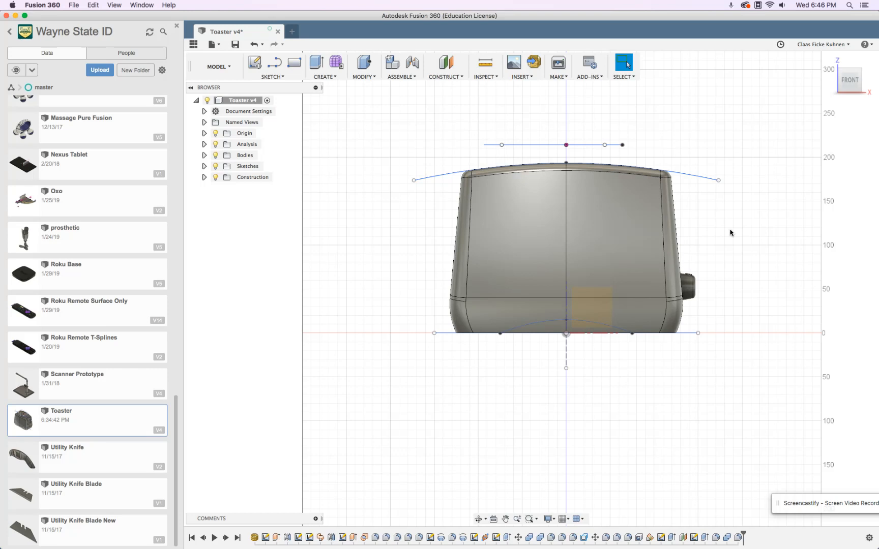
middle_click_drag(730, 242, 723, 255, "shift")
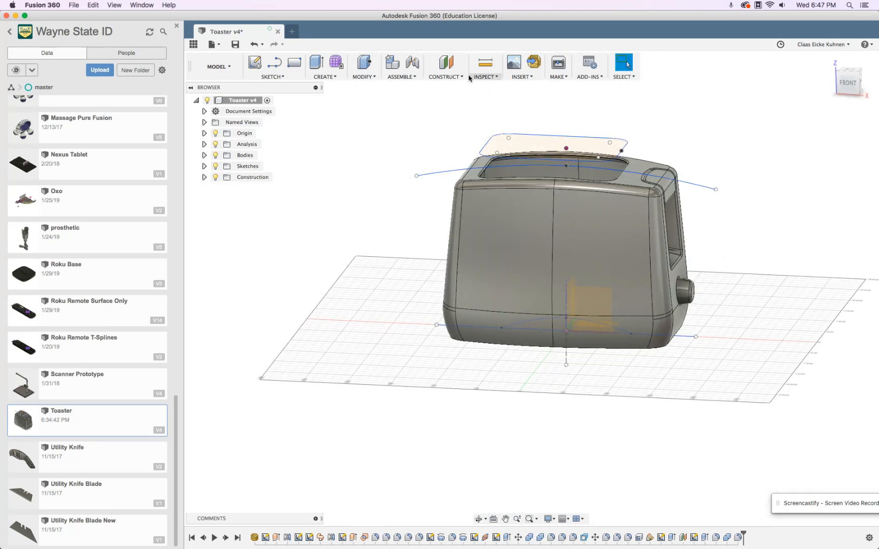
left_click(446, 62)
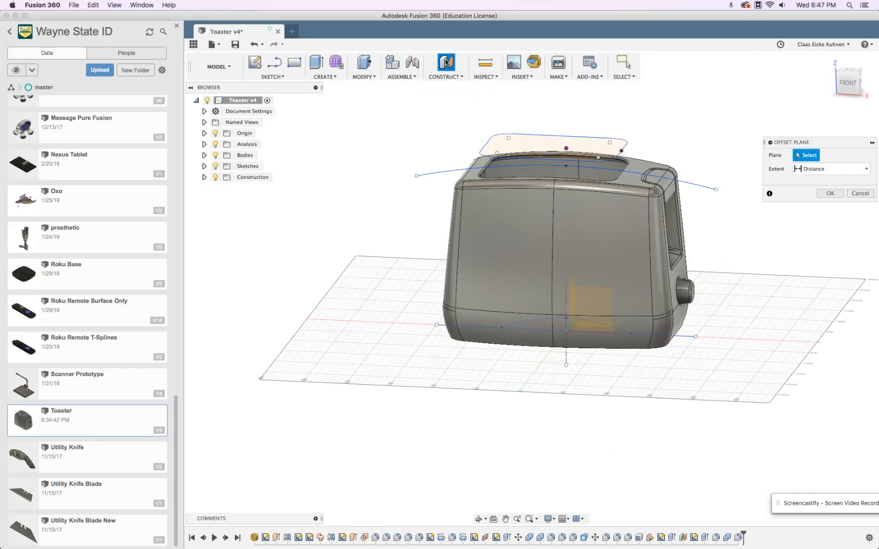
left_click(622, 329)
left_click(848, 75)
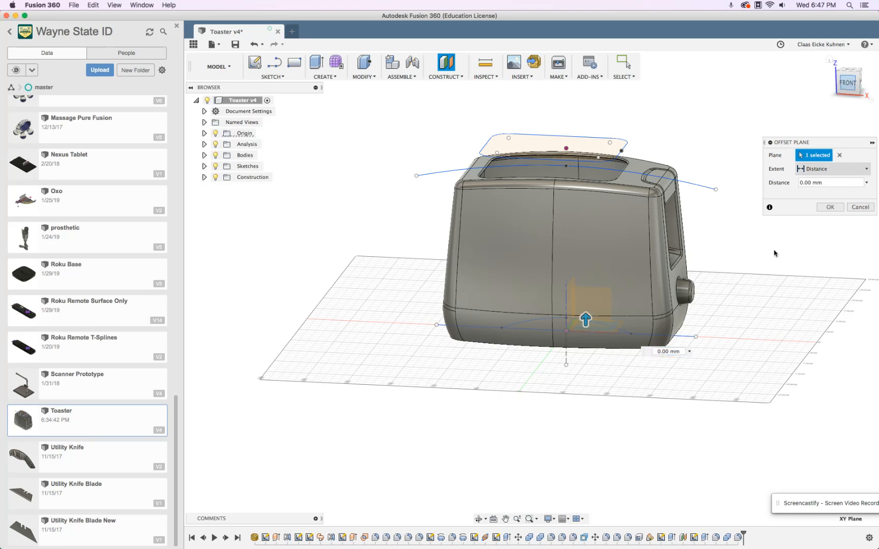
scroll(555, 320, "up", 5)
left_click_drag(554, 320, 748, 269)
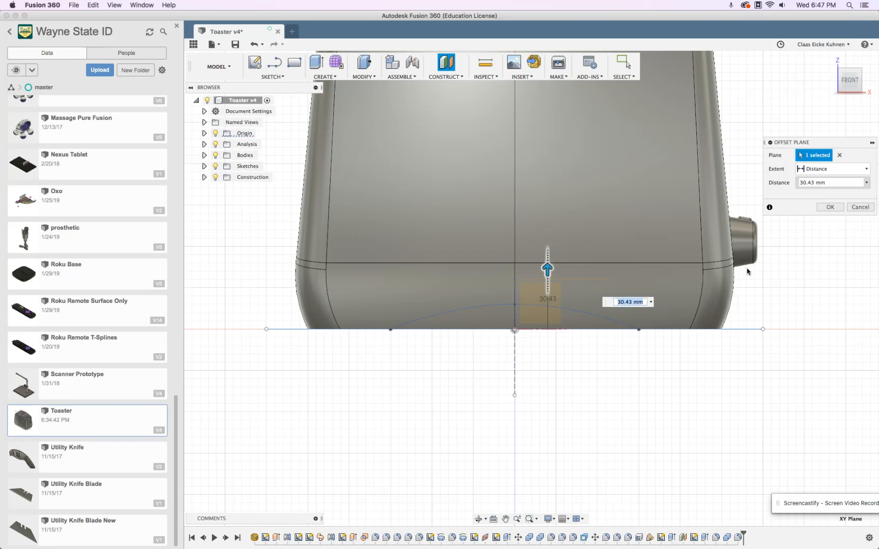
left_click_drag(748, 270, 747, 270)
type("30")
key("Return")
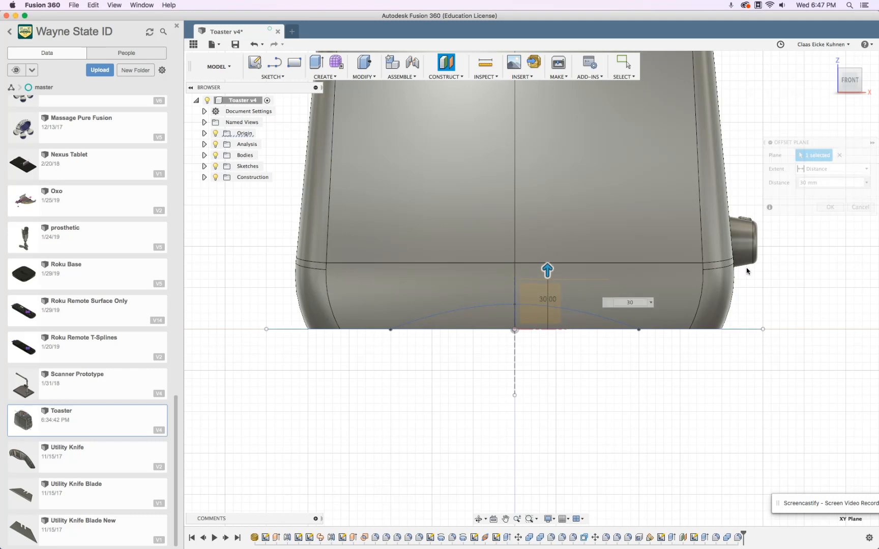
Step: Split the toaster shell body using the plane 30 mm above the ground as the splitting tool
left_click(363, 76)
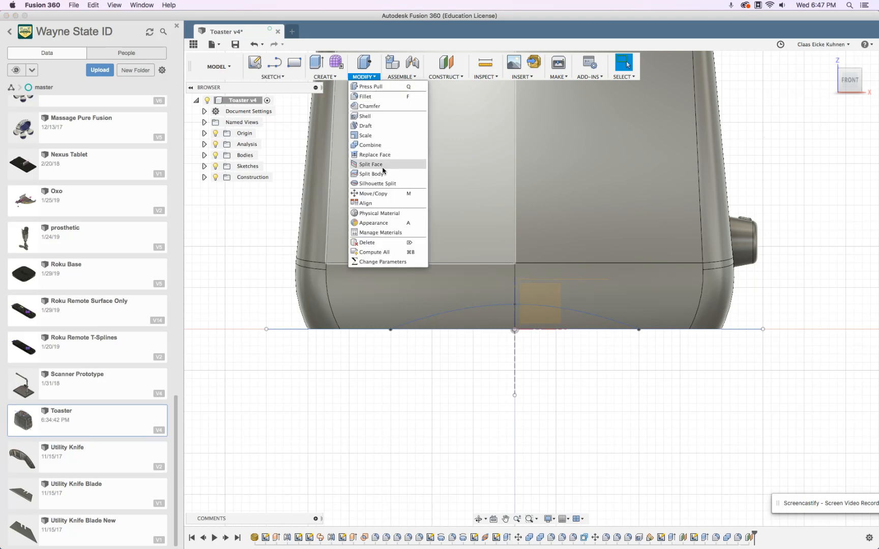
left_click(382, 174)
left_click(650, 239)
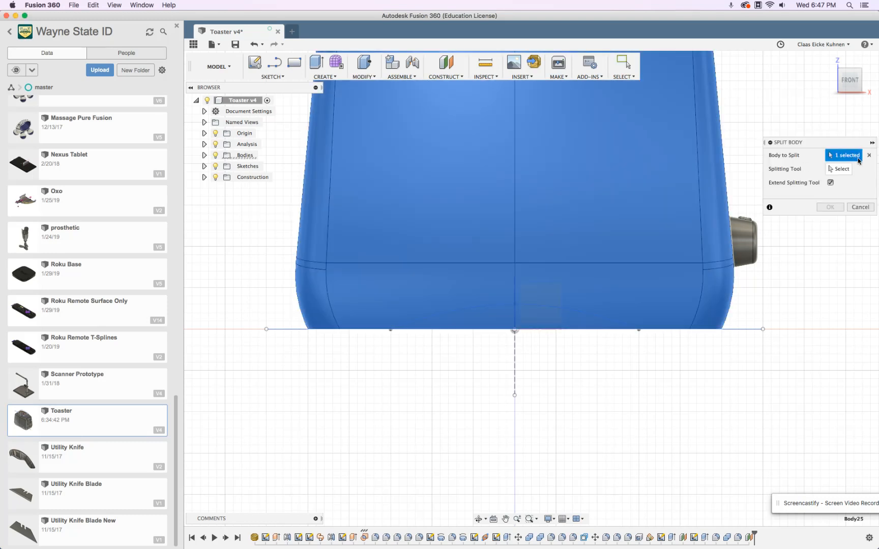
middle_click_drag(587, 283, 585, 381, "shift")
left_click(596, 389)
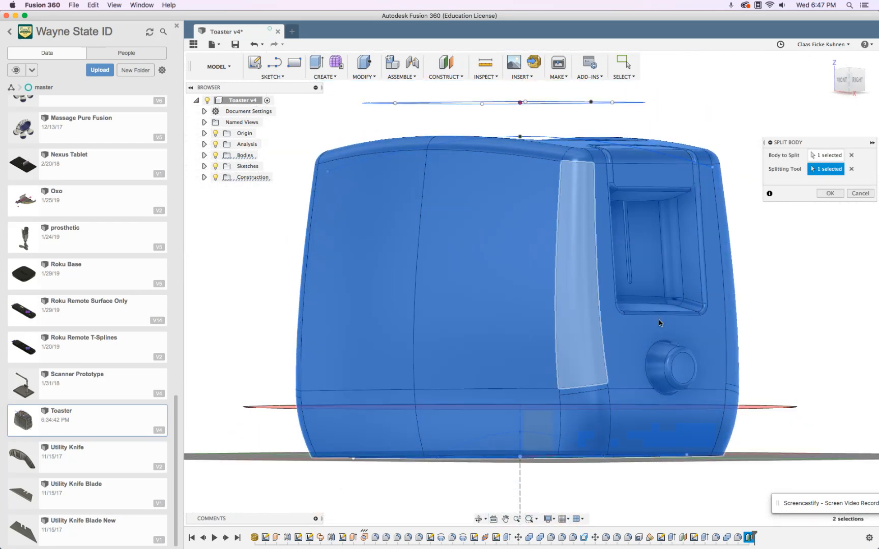
left_click(829, 194)
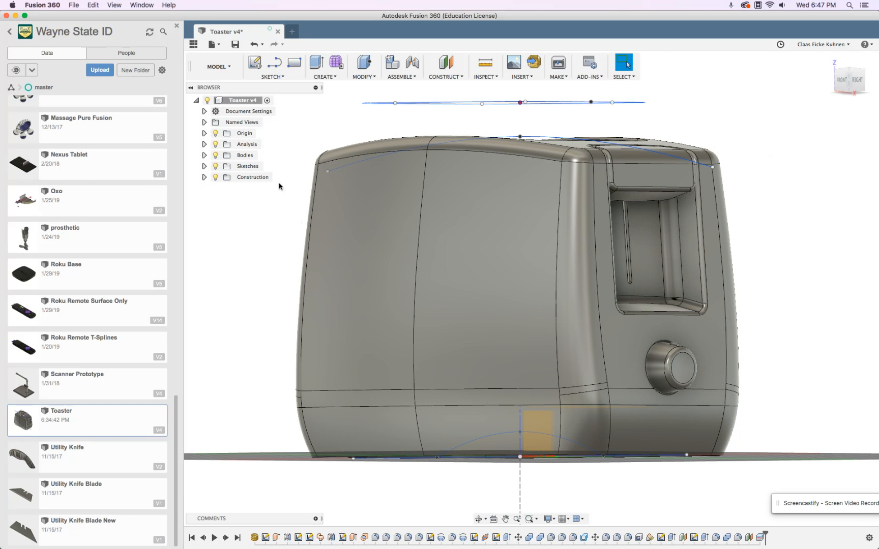
Step: Hide Body26, Body27 and Body29 to isolate the toaster's lower base ring
left_click(204, 155)
left_click(223, 212)
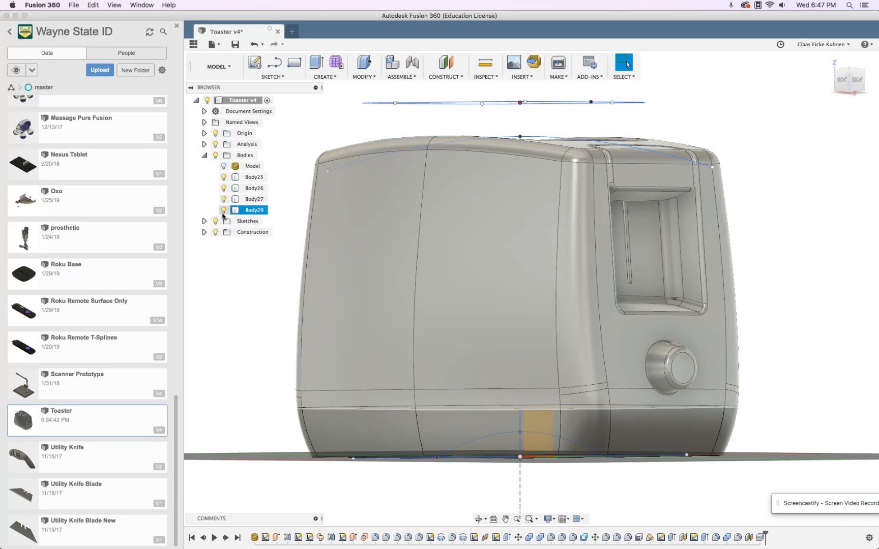
left_click(224, 210)
left_click(223, 189)
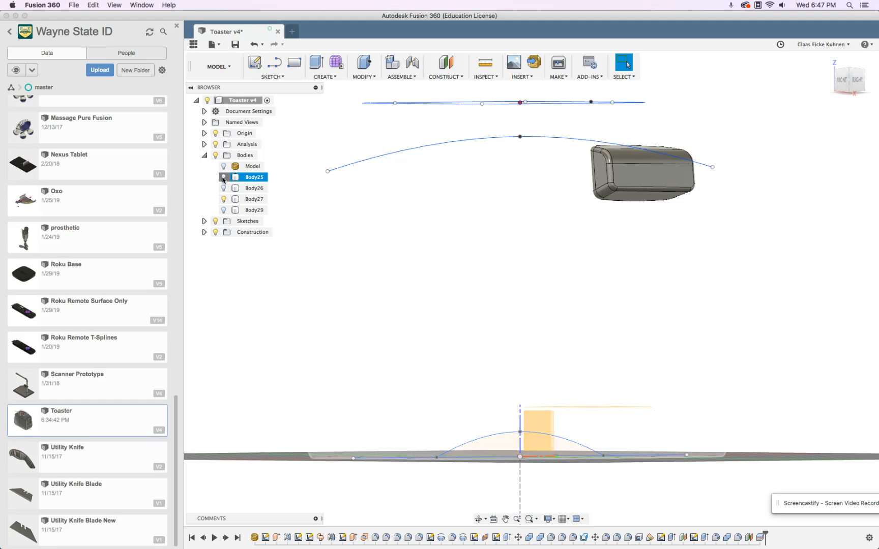
left_click(224, 200)
mouse_move(408, 227)
middle_mouse_down("shift")
mouse_move(429, 257)
mouse_move(429, 250)
middle_mouse_up("shift")
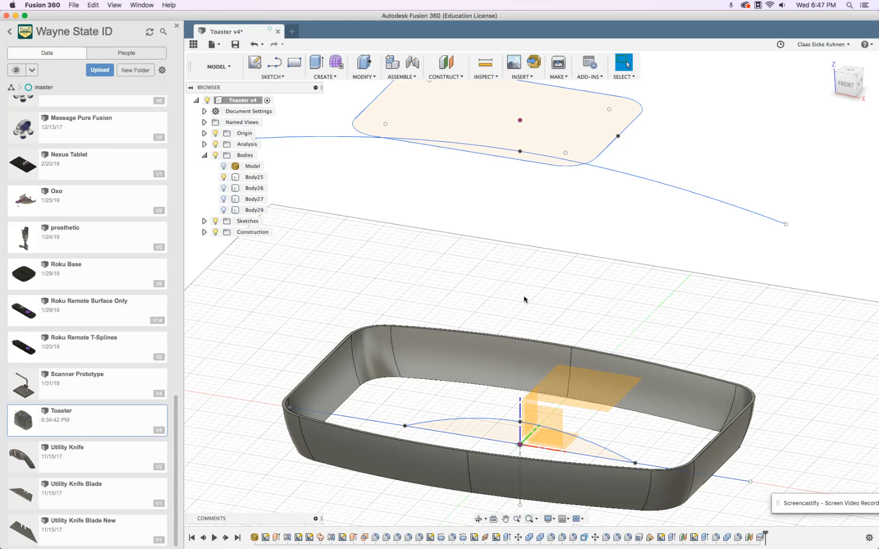
Step: Create a second construction plane offset -12 mm from the plane at the base ring's upper edge
left_click(446, 63)
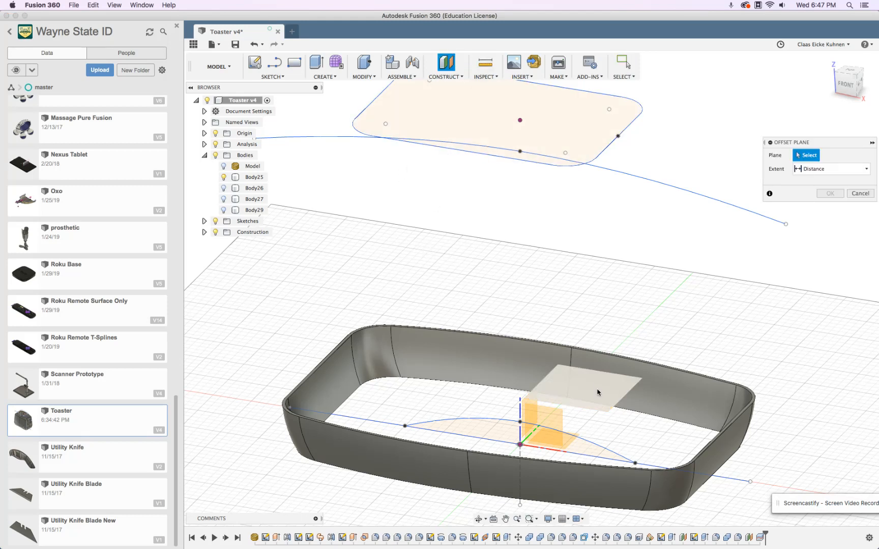
left_click(603, 392)
left_click_drag(604, 393, 601, 419)
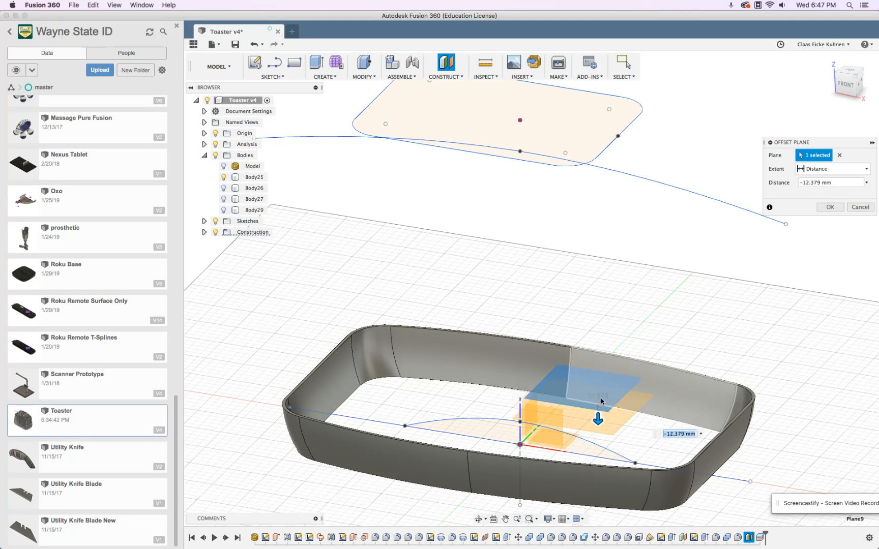
type("-12")
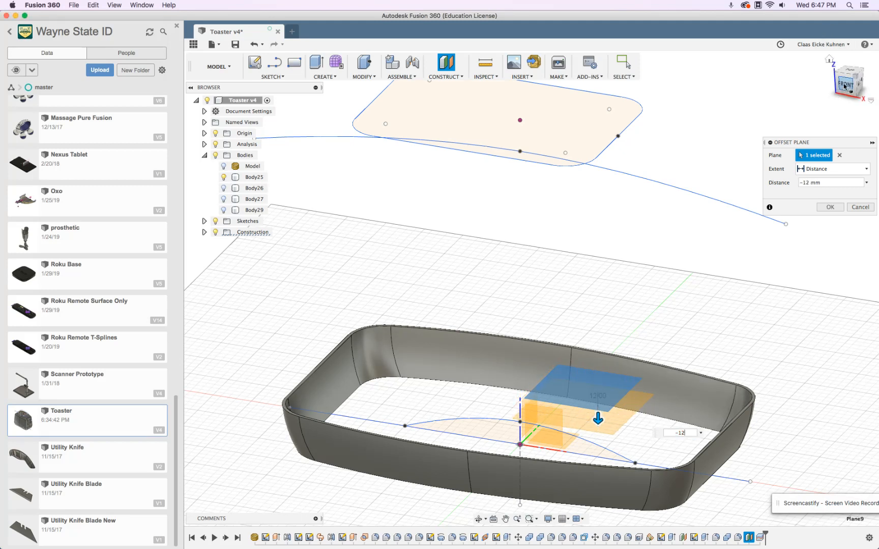
left_click(844, 86)
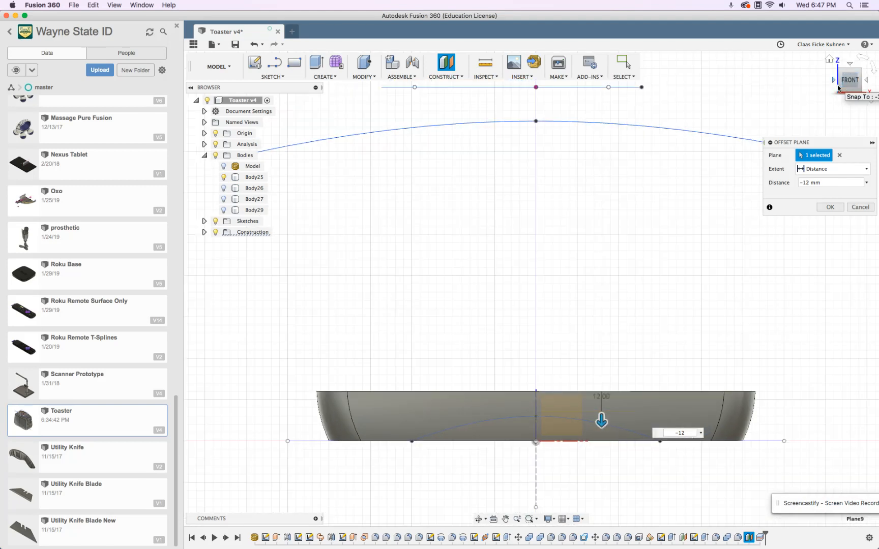
left_click(829, 207)
middle_click_drag(672, 314, 645, 308, "shift")
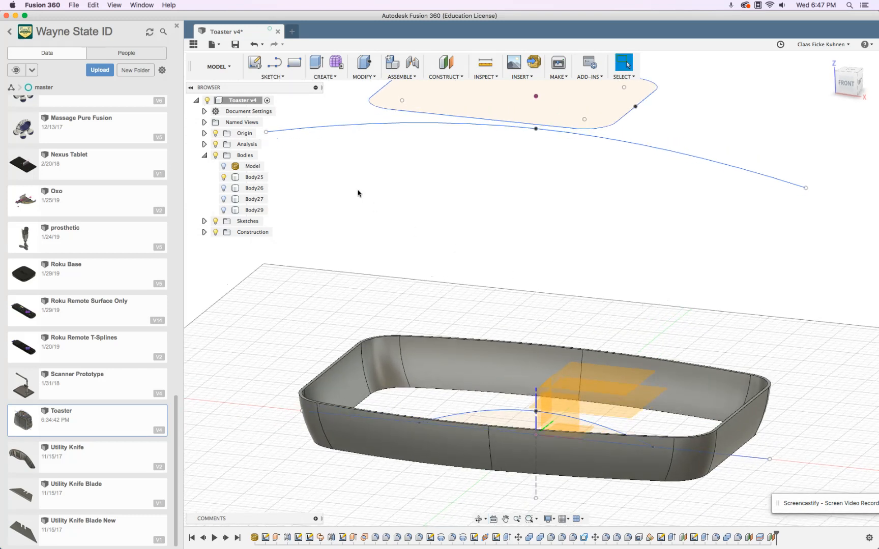
left_click(255, 62)
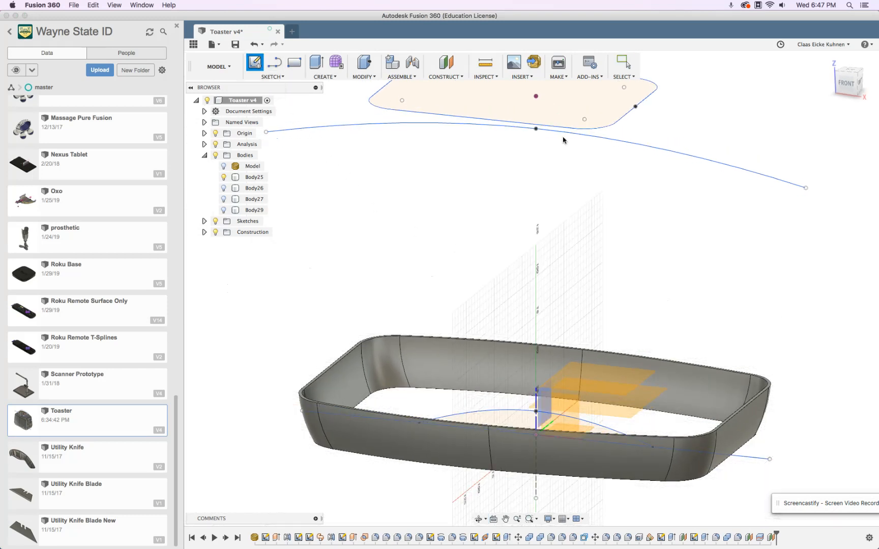
left_click(654, 398)
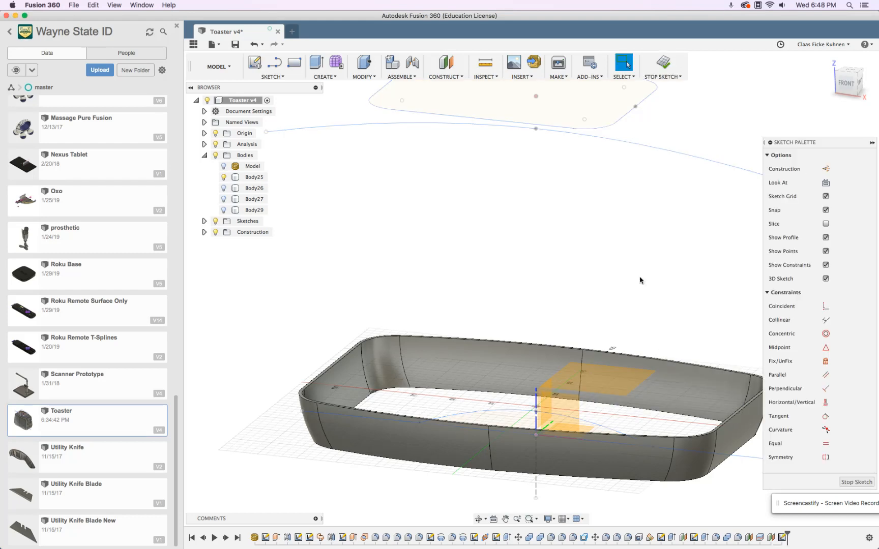
key("s")
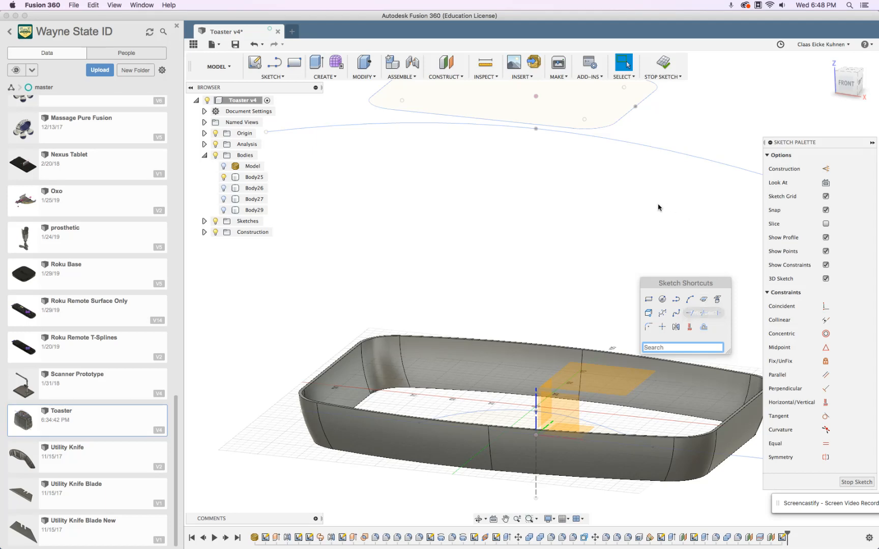
left_click(663, 63)
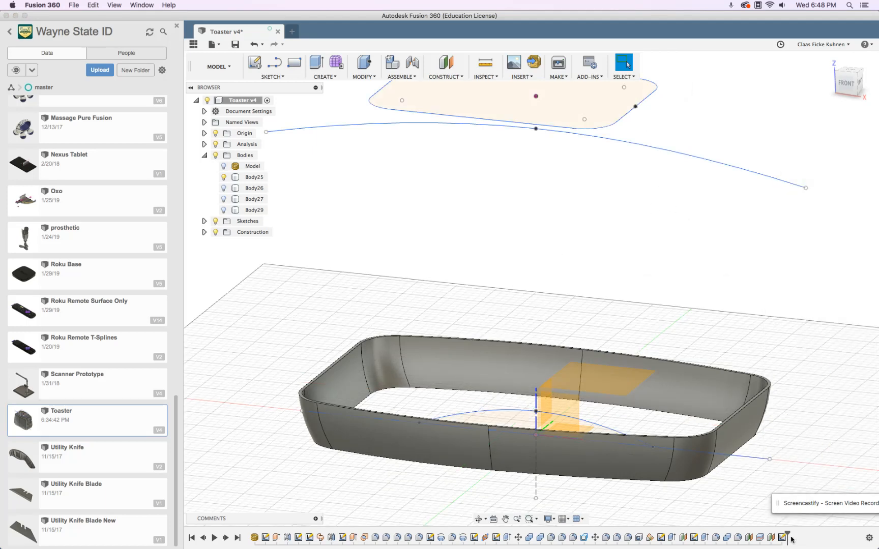
left_click(783, 539)
key("Delete")
left_click(451, 378)
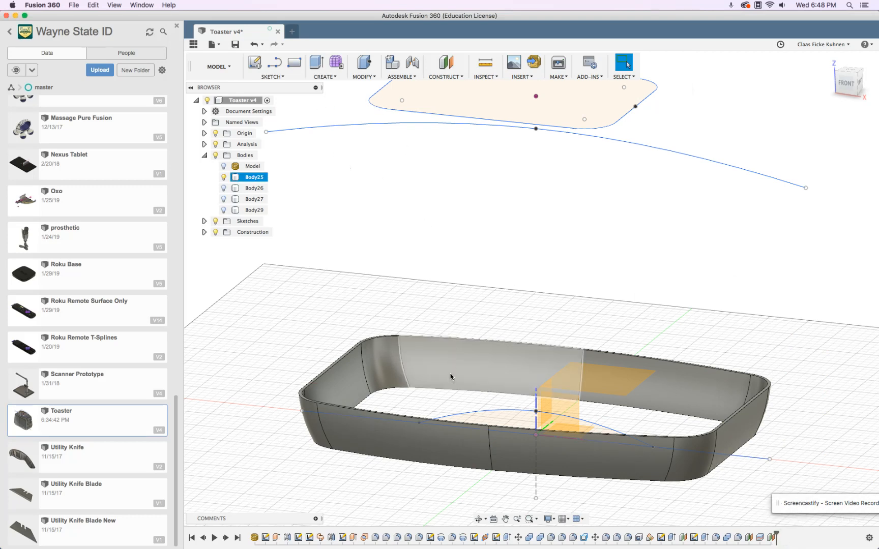
Step: Show Plane10 through the middle of the base ring and hide Plane9 at its upper edge
key("Escape")
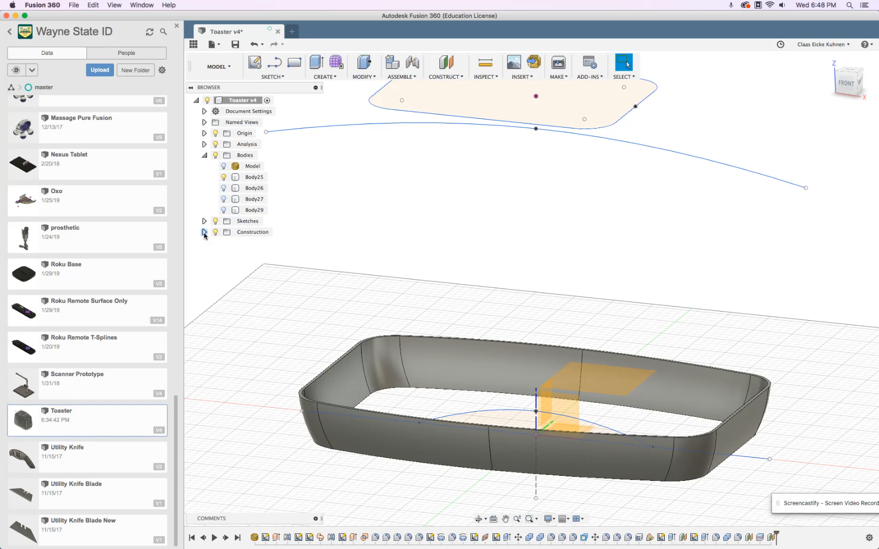
left_click(204, 232)
left_click(224, 287)
left_click(224, 276)
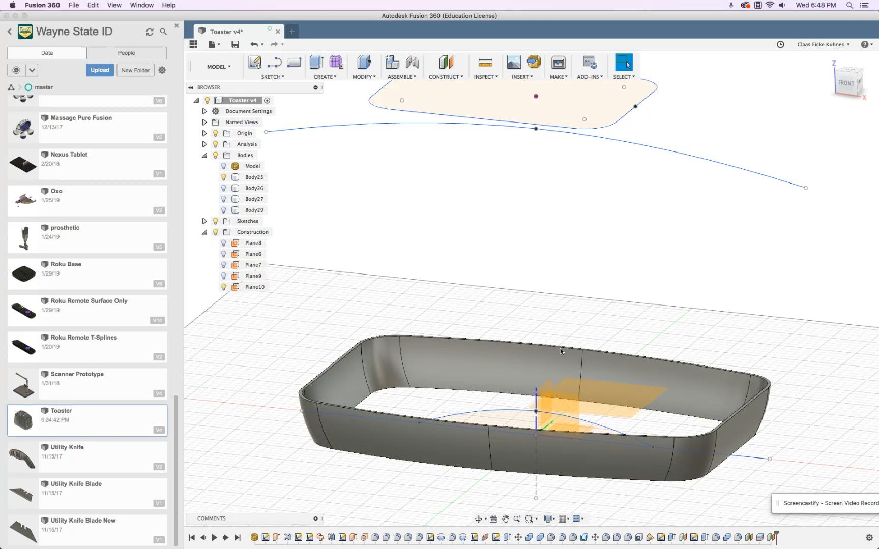
left_click(617, 400)
left_click(621, 371)
left_click(504, 363)
left_click(373, 373)
left_click(336, 392)
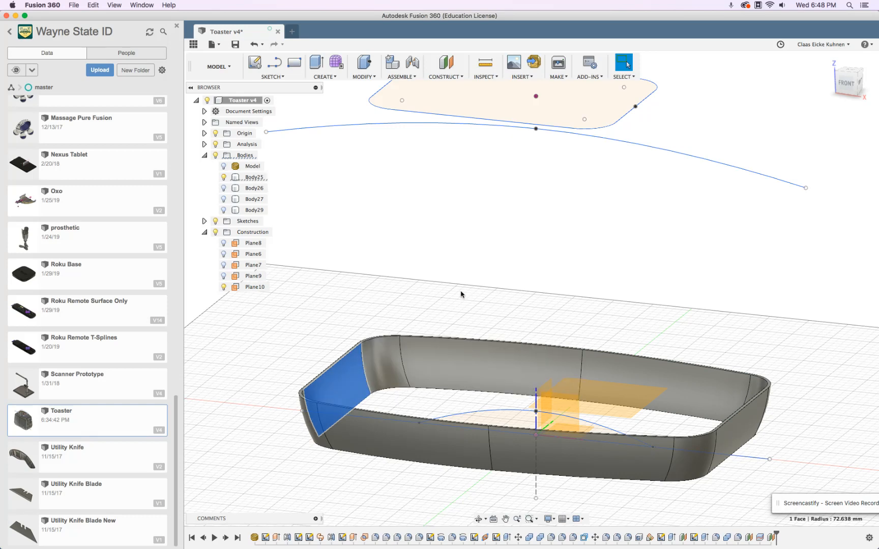
left_click(368, 207)
Step: Split the ten inner wall faces of the base ring using Plane10 as the splitting tool
left_click(362, 77)
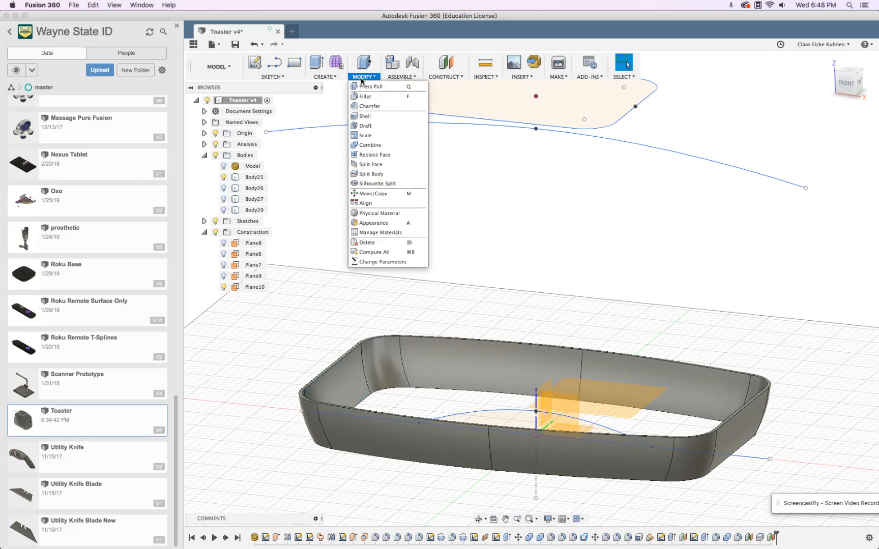
left_click(384, 165)
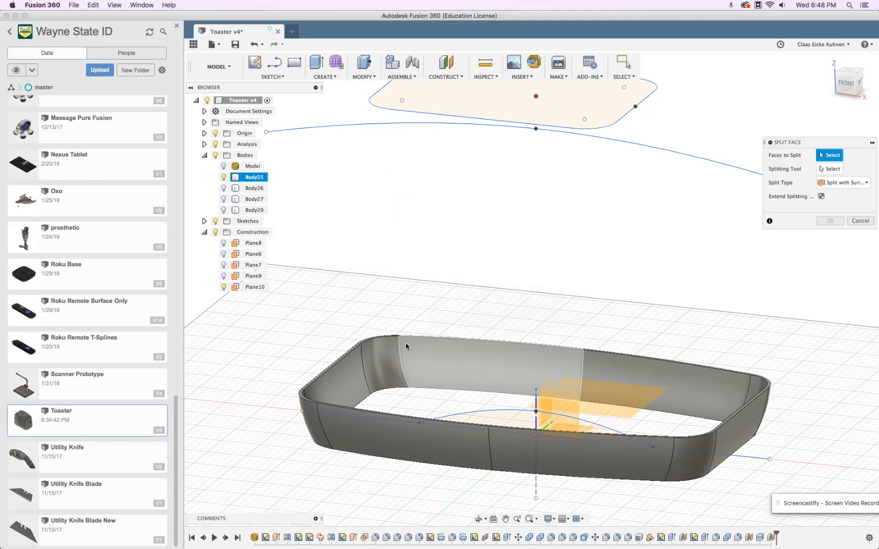
left_click(354, 382)
left_click(483, 366)
middle_click_drag(483, 366, 628, 334, "shift")
left_click(489, 357)
left_click(571, 377)
left_click(653, 401)
left_click(627, 334)
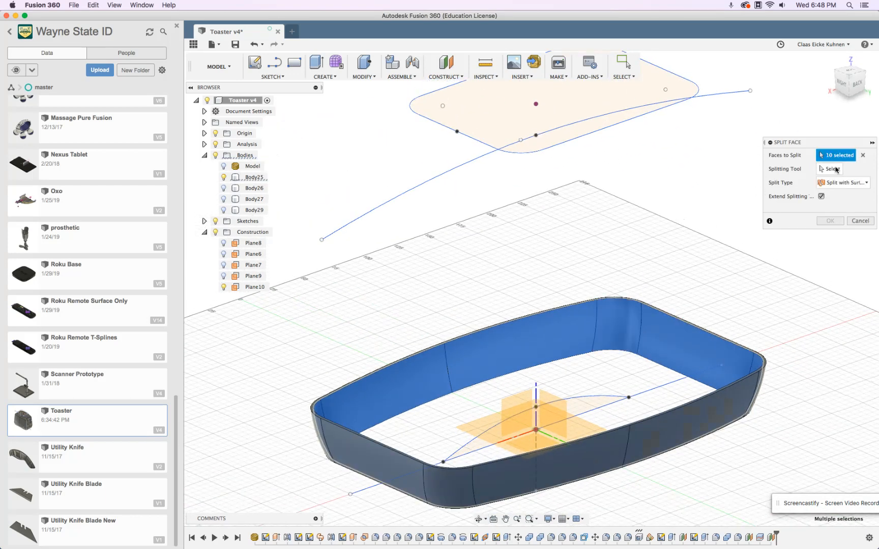
left_click(839, 171)
left_click(531, 380)
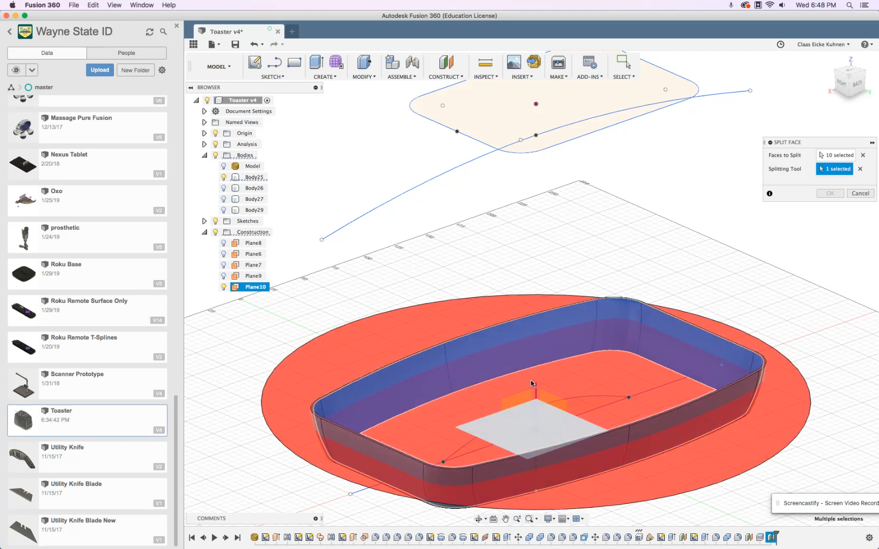
key("Return")
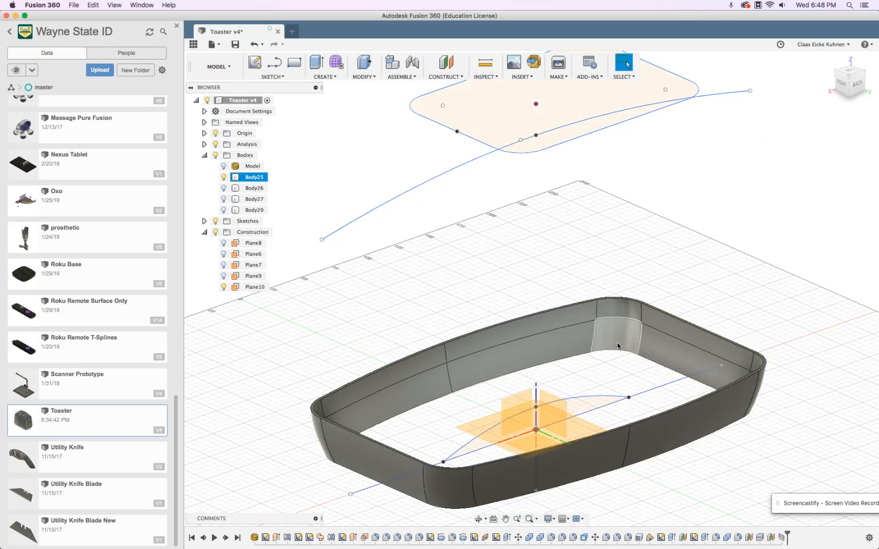
Step: In the Patch workspace, unstitch the ring's lower inner faces and bottom rim face from Body25 with chain selection off
left_click(219, 67)
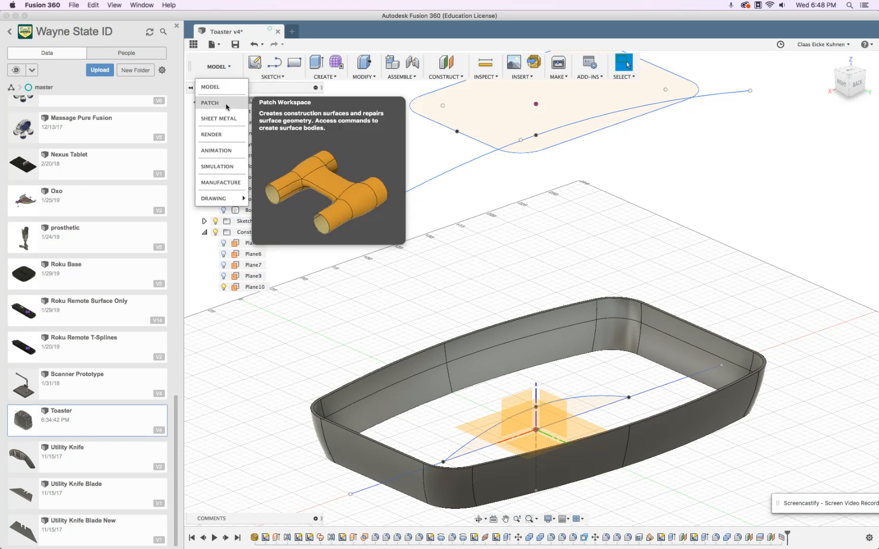
left_click(226, 103)
left_click(364, 77)
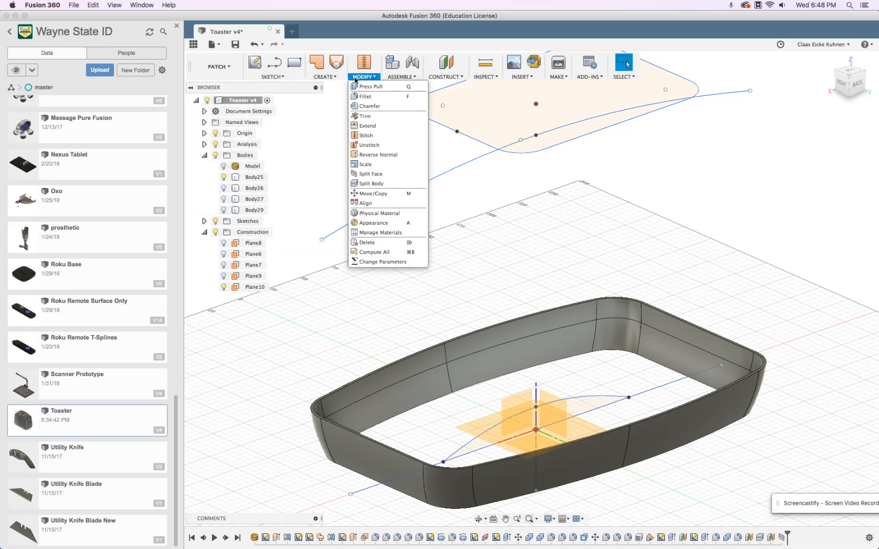
left_click(390, 146)
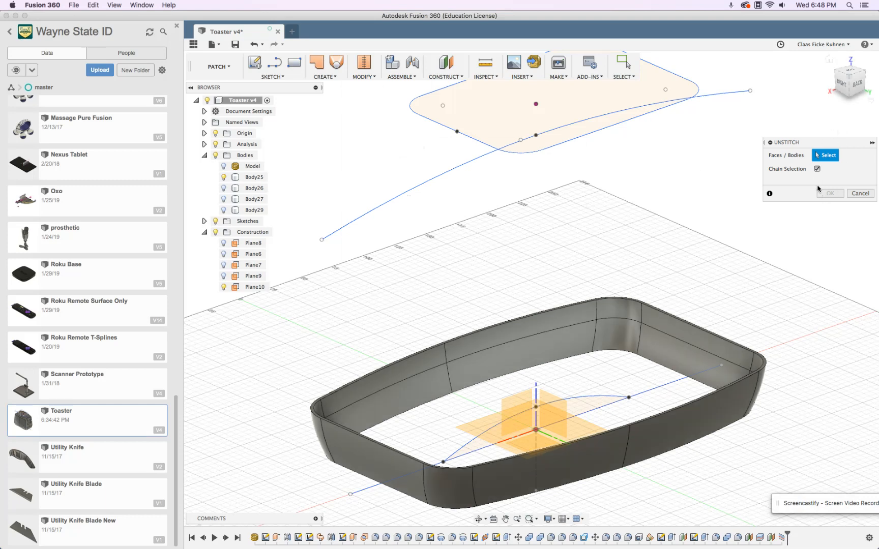
left_click(816, 169)
left_click(405, 389)
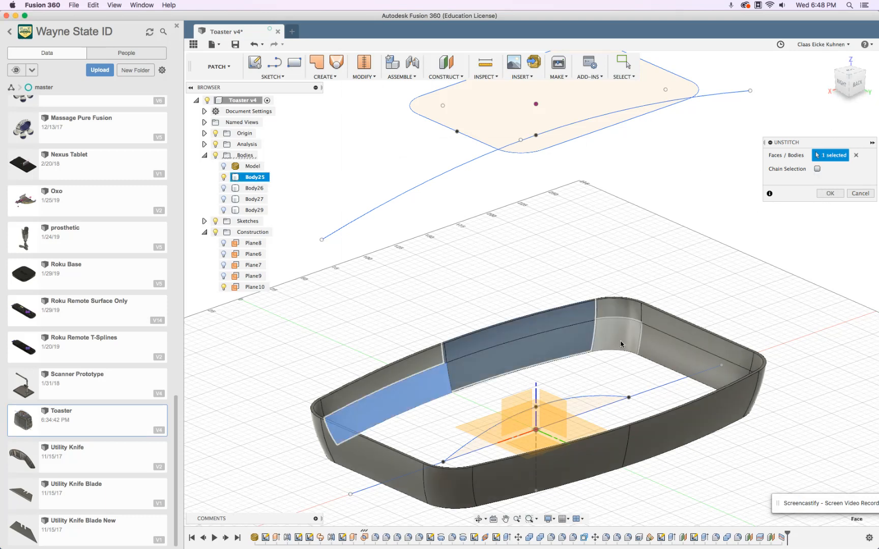
middle_click_drag(338, 231, 366, 369, "shift")
mouse_move(369, 255)
middle_mouse_down("shift")
mouse_move(507, 334)
mouse_move(584, 356)
mouse_move(592, 333)
mouse_move(577, 305)
mouse_move(566, 308)
mouse_move(576, 353)
mouse_move(588, 246)
mouse_move(489, 364)
middle_mouse_up("shift")
scroll(489, 364, "up", 10)
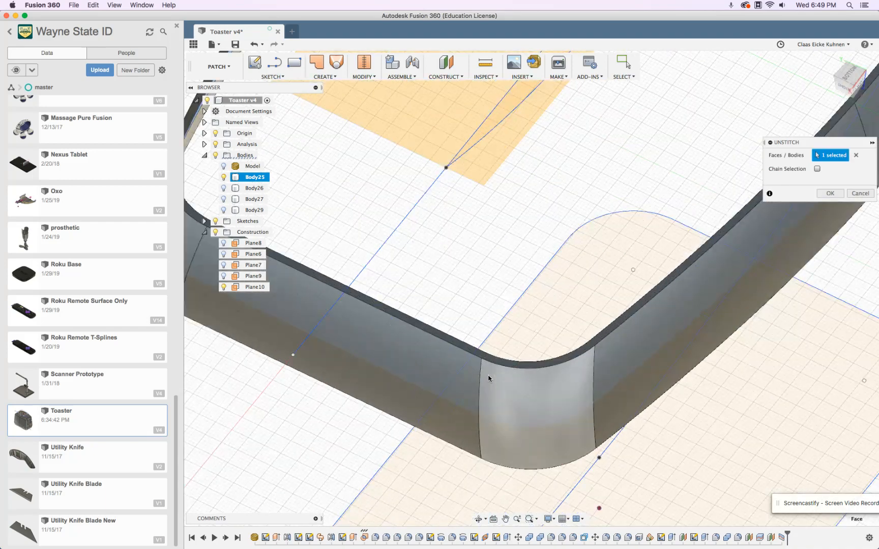
scroll(498, 262, "down", 10)
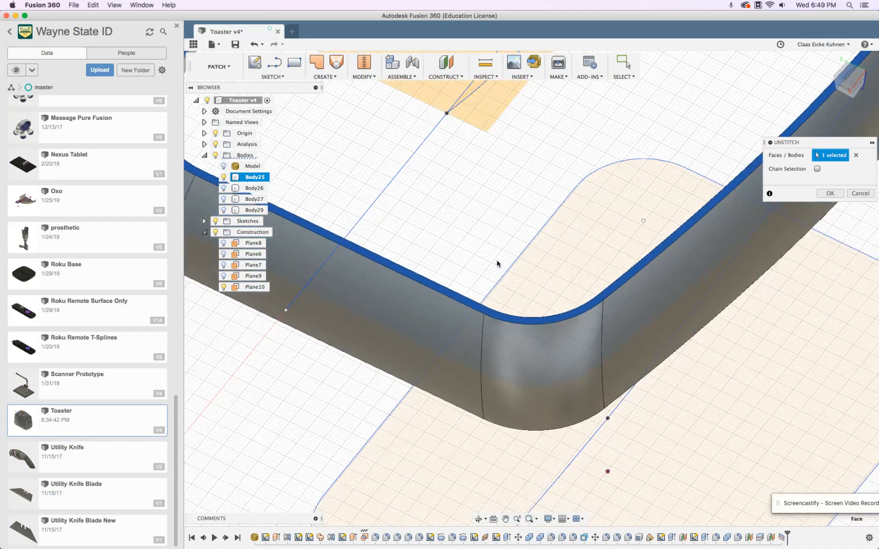
middle_click_drag(497, 263, 467, 516, "shift")
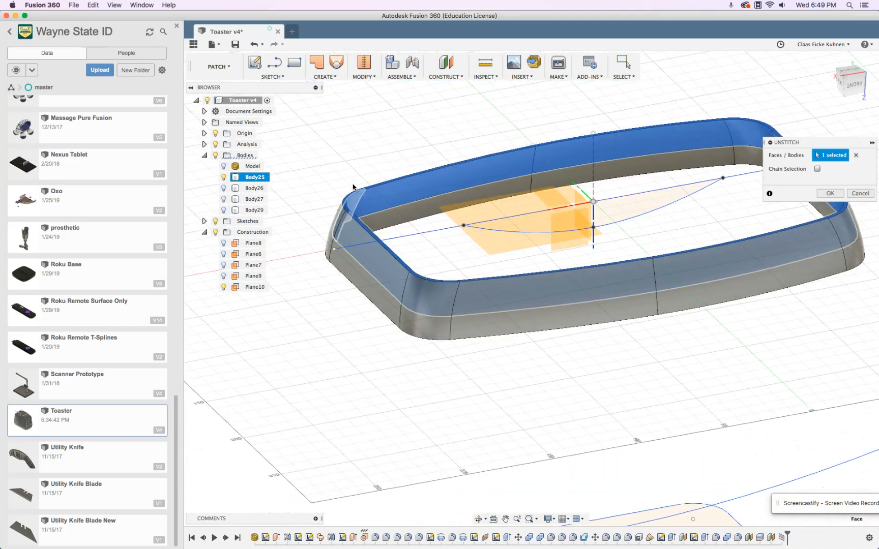
scroll(295, 245, "down", 1)
scroll(295, 245, "down", 2)
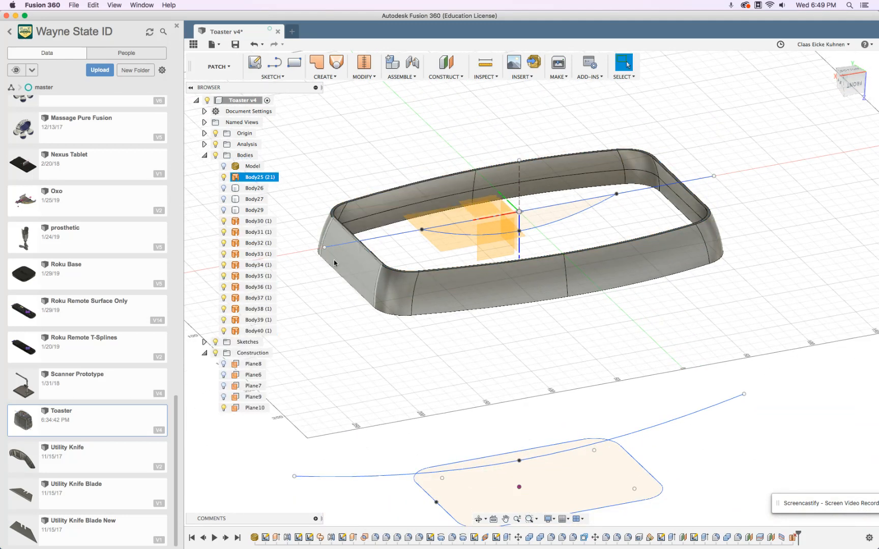
Step: Remove the unstitched surface bodies Body30 through Body40
left_click(257, 221)
left_click(262, 331, "shift")
right_click(261, 331)
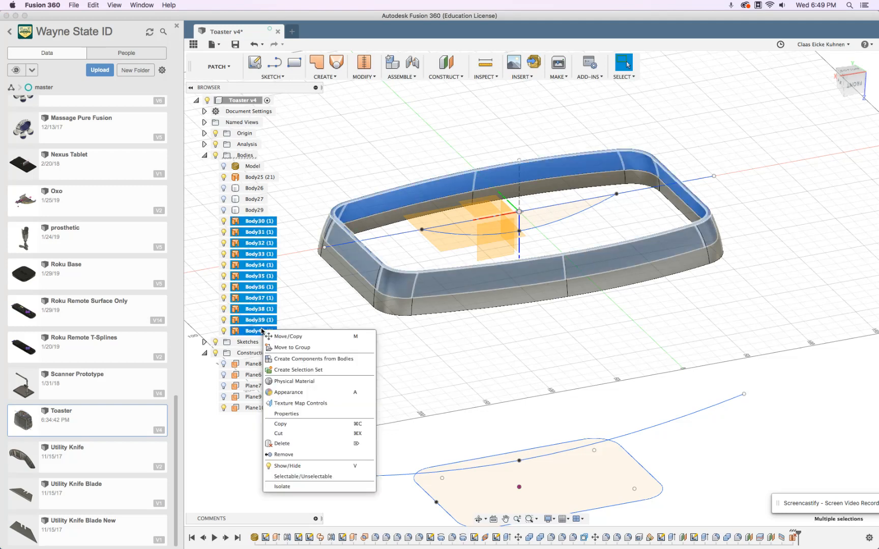
left_click(310, 455)
Step: Patch the opening bounded by the lower edges of the ring's remaining inner wall as a new body
middle_click_drag(443, 415, 351, 105, "shift")
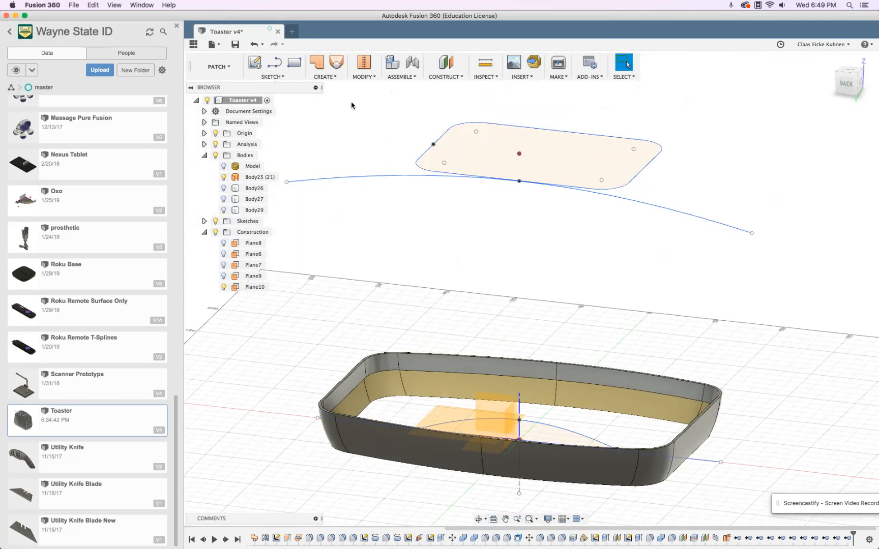
left_click(316, 62)
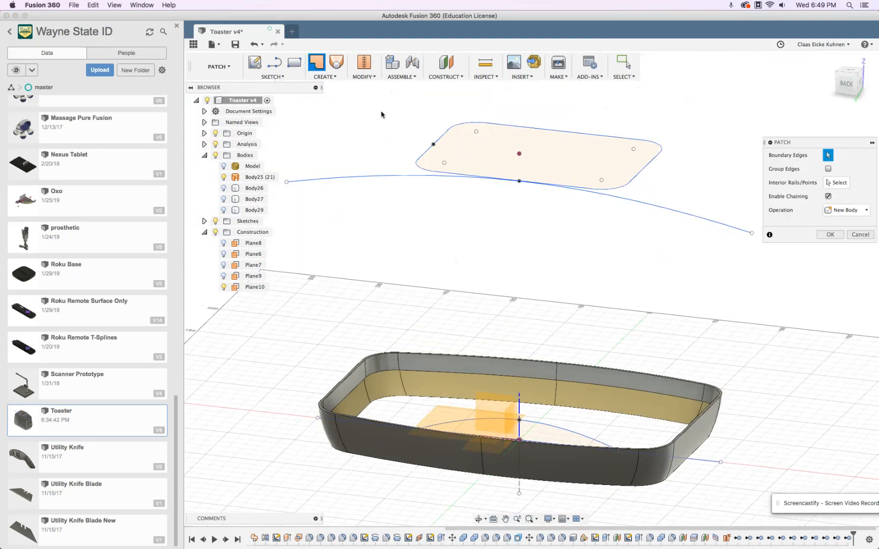
left_click(459, 377)
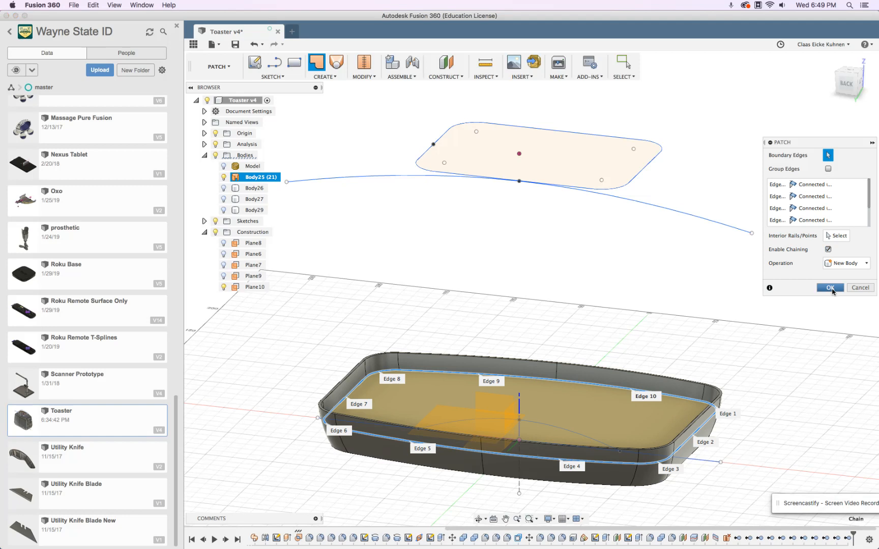
left_click(830, 287)
Step: Patch the open underside of the ring along its outer bottom edges as a new body
right_click(656, 292)
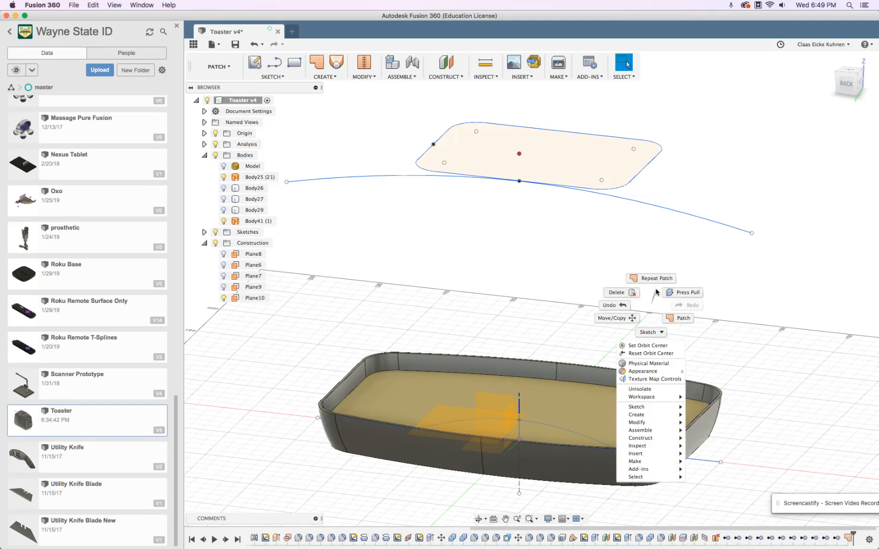
left_click(661, 277)
middle_click_drag(661, 277, 659, 186, "shift")
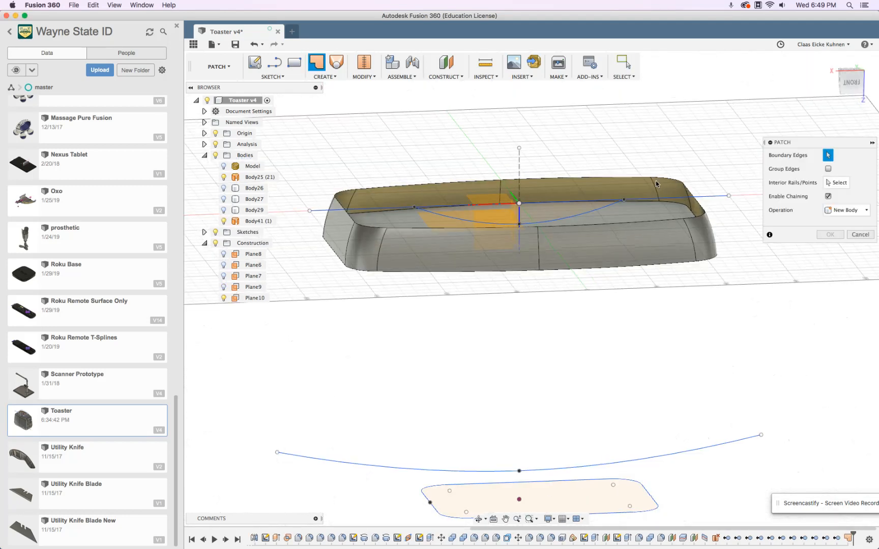
left_click(644, 178)
left_click(830, 288)
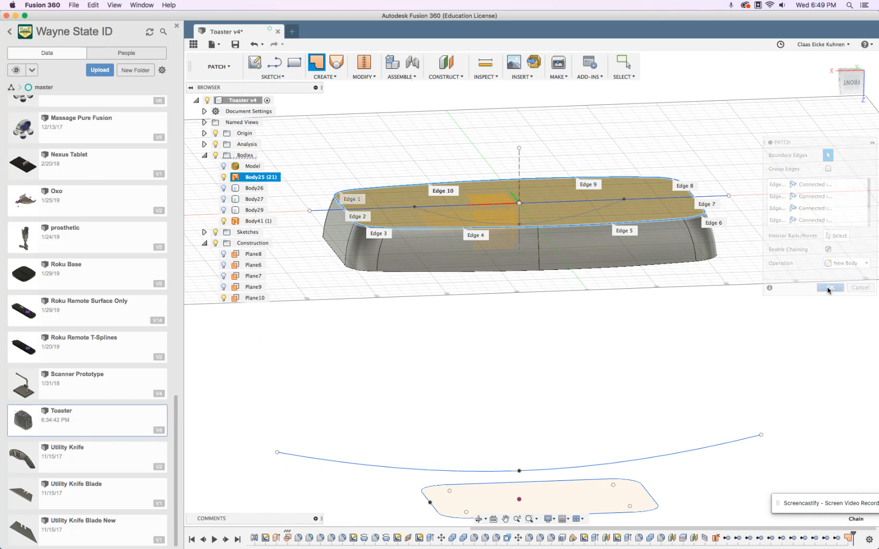
Step: Stitch the ring surface Body25 and both patch surfaces, Body41 and Body42, into a new body
left_click(365, 64)
left_click(393, 226)
left_click(407, 238)
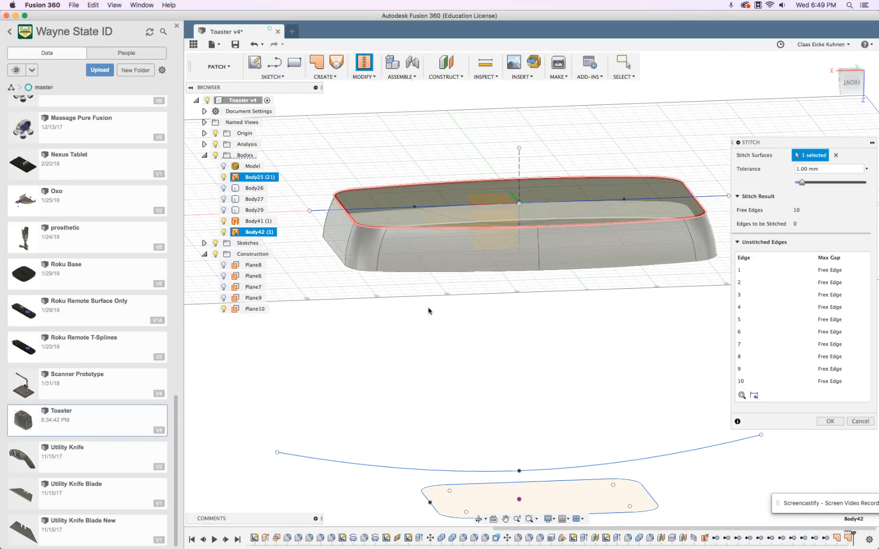
middle_click_drag(447, 367, 435, 339, "shift")
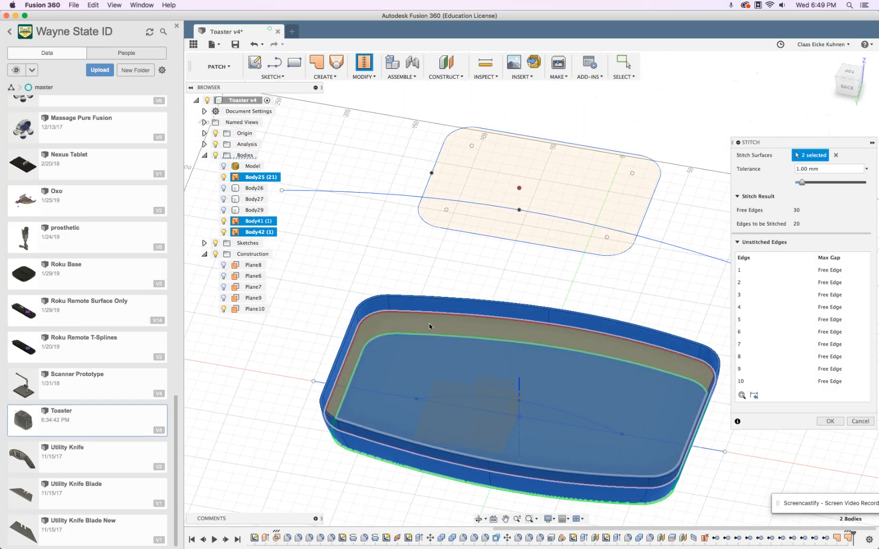
left_click(429, 326)
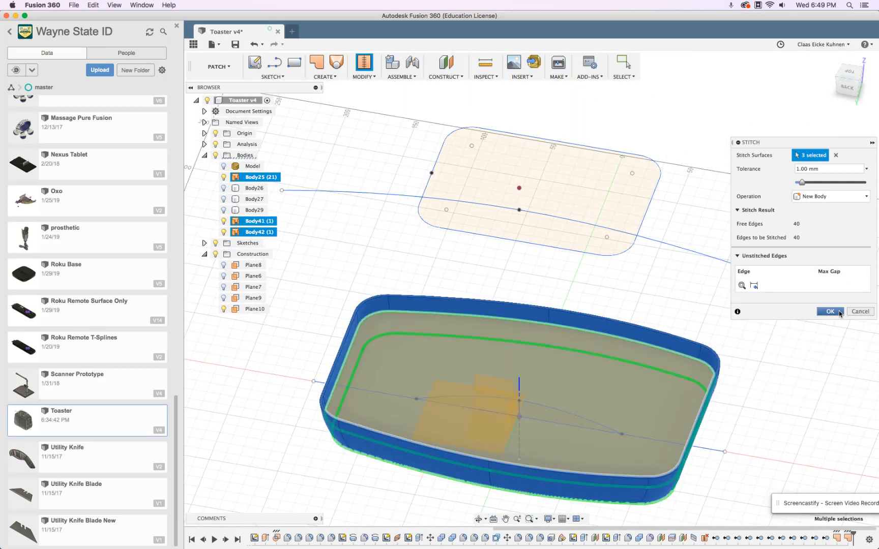
key("Return")
Step: Inspect the thickness of the closed base with the Section3 analysis temporarily turned on
middle_click_drag(811, 378, 786, 248, "shift")
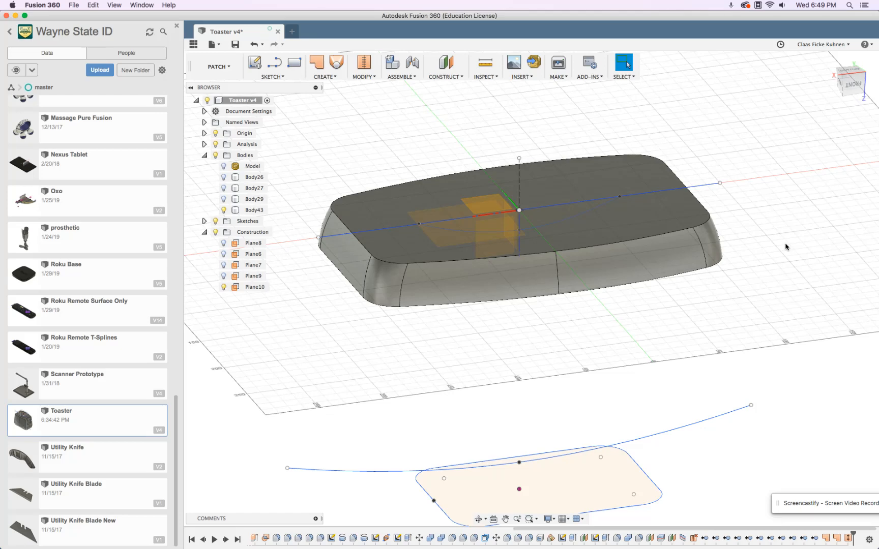
middle_click_drag(745, 353, 725, 364, "shift")
left_click(204, 145)
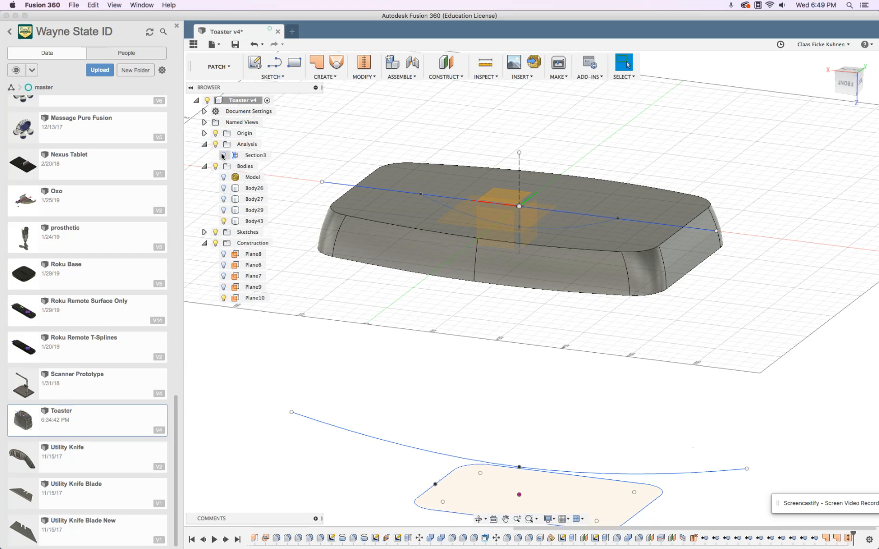
left_click(224, 155)
middle_click_drag(673, 245, 607, 252, "shift")
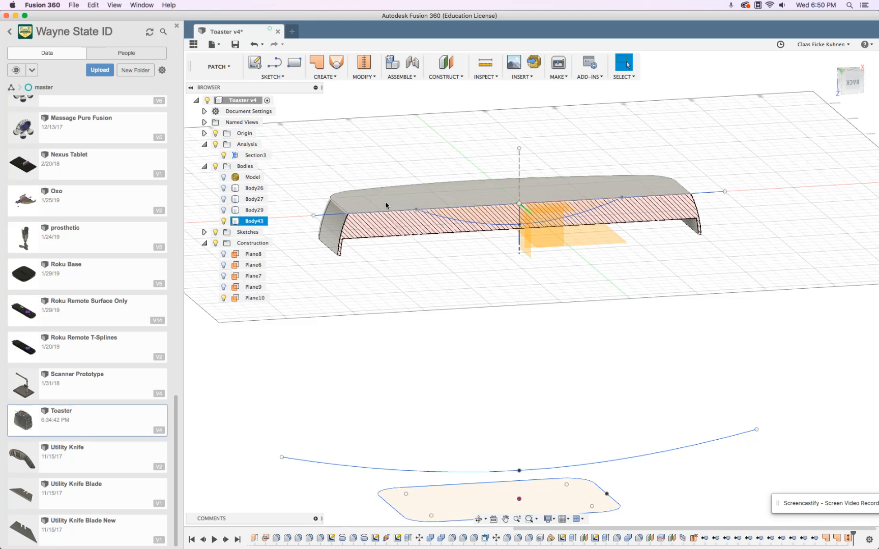
middle_click_drag(376, 149, 380, 162, "shift")
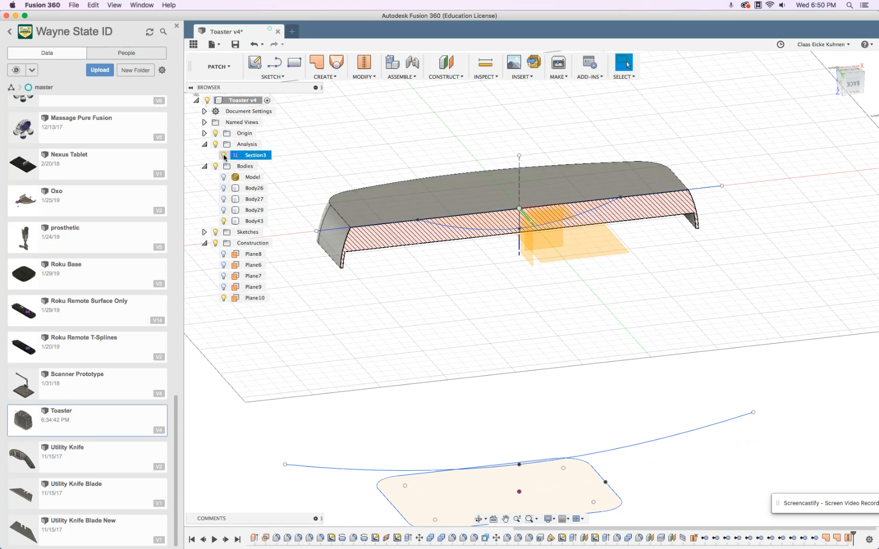
left_click(223, 156)
Step: Start a sketch on the underside face of the base and project the face's outline into it
left_click(255, 63)
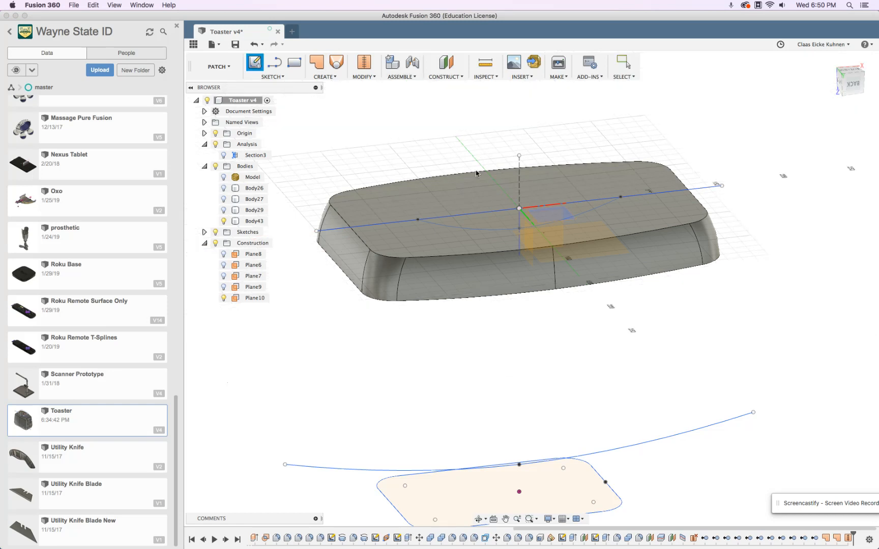
left_click(465, 201)
key("p")
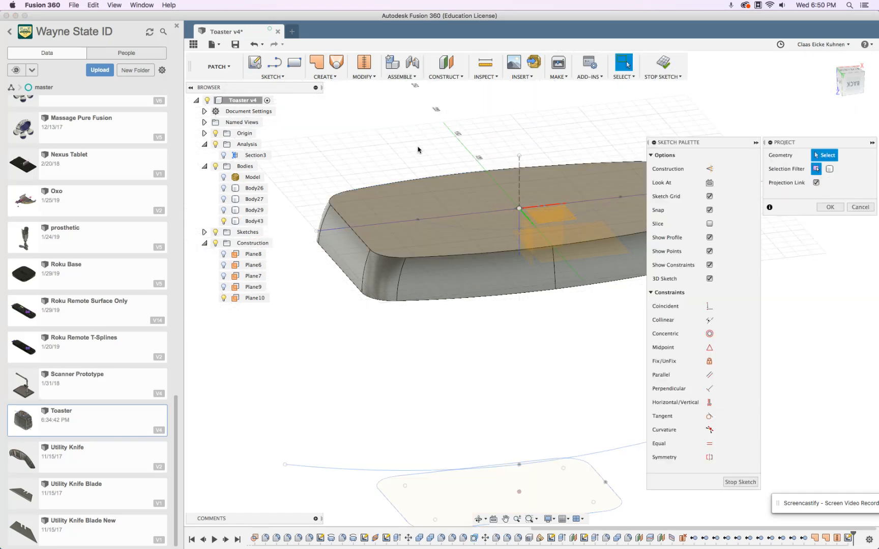
left_click(403, 203)
key("Return")
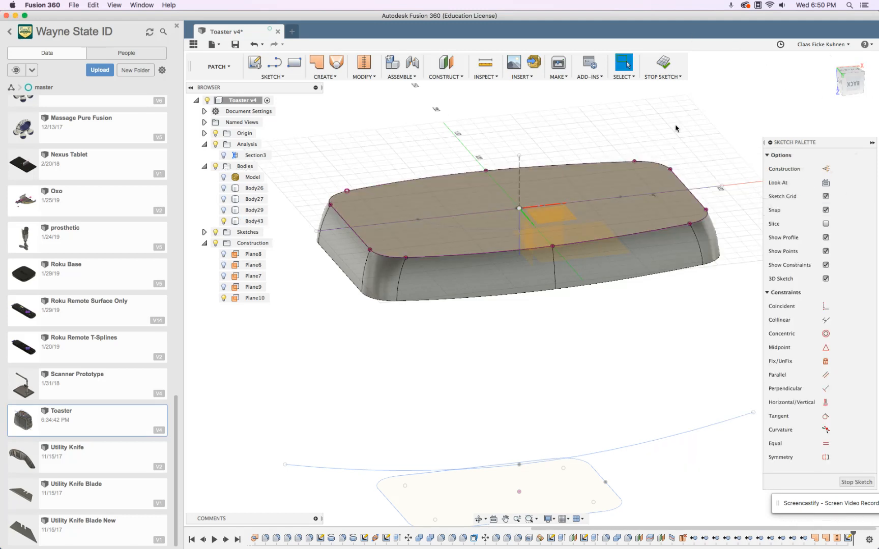
Step: Offset the projected underside outline 15 mm inward in the sketch
key("o")
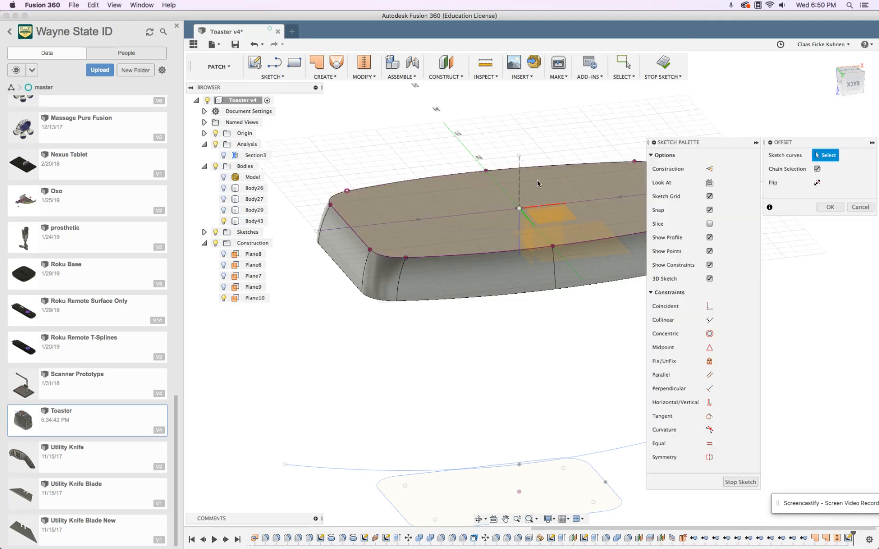
left_click(541, 165)
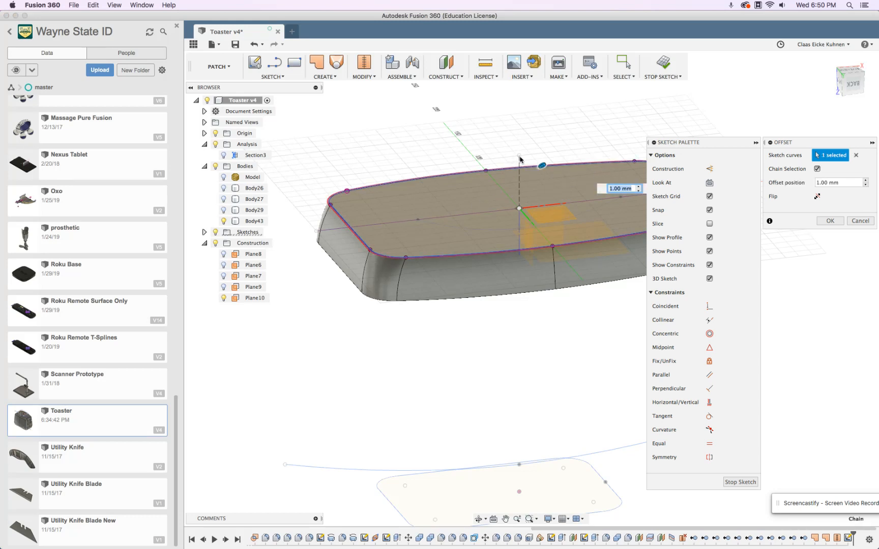
left_click_drag(542, 165, 548, 175)
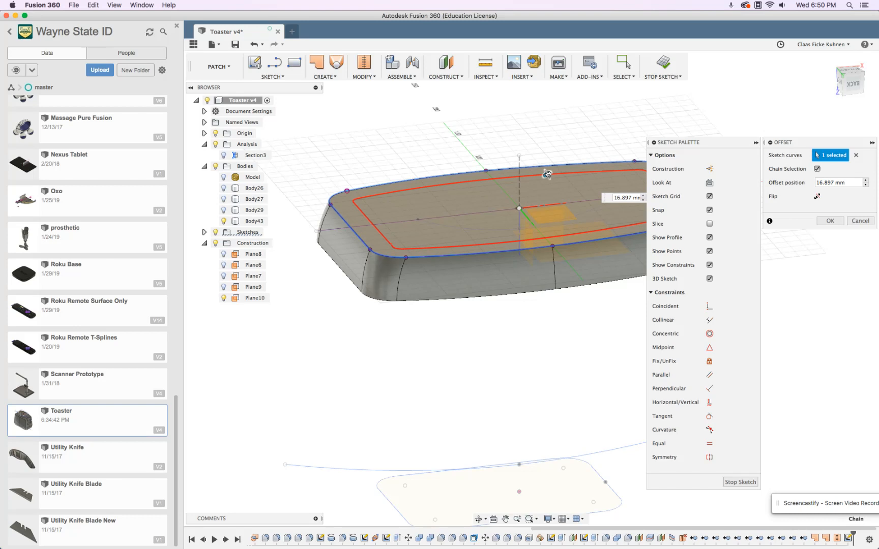
type("15")
key("Return")
middle_click_drag(547, 175, 460, 353, "shift")
key("Return")
middle_click_drag(675, 138, 558, 161)
middle_click_drag(557, 161, 633, 178, "shift")
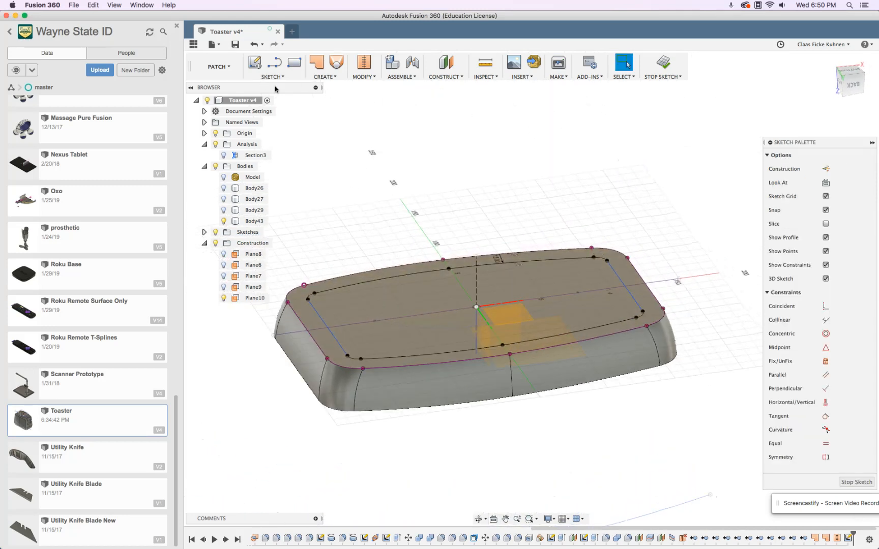
Step: Extrude-cut the inner offset profile about 15.6 mm into the base, judging the depth with the Section3 analysis turned on
left_click(219, 66)
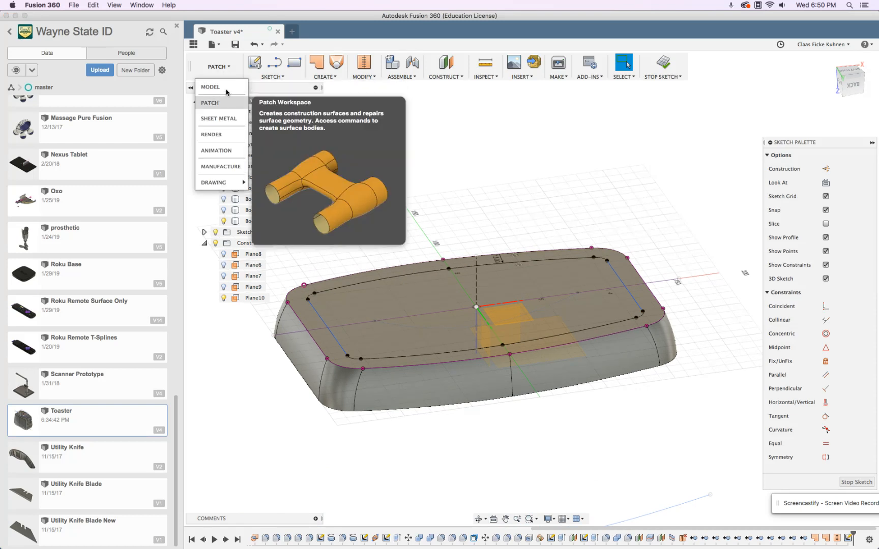
left_click(213, 87)
left_click(317, 63)
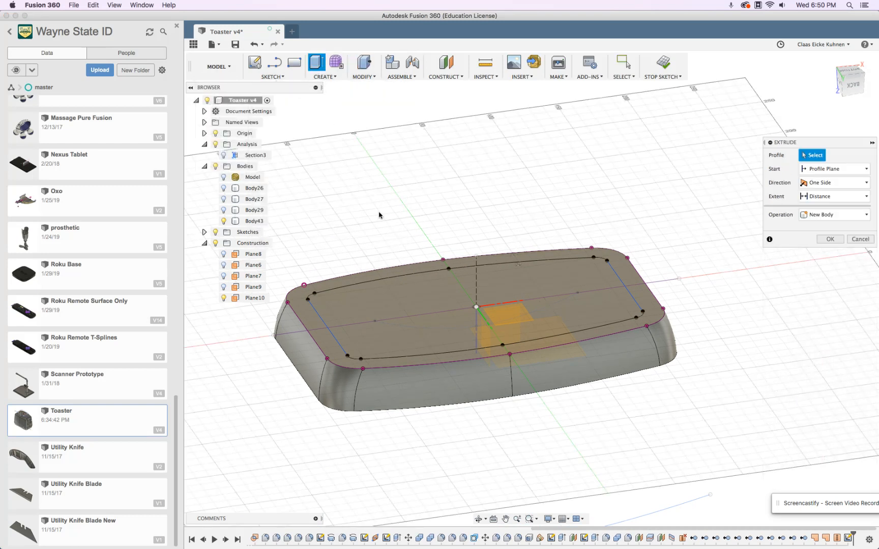
left_click(425, 307)
mouse_move(477, 300)
left_mouse_down()
mouse_move(478, 354)
mouse_move(478, 316)
left_mouse_up()
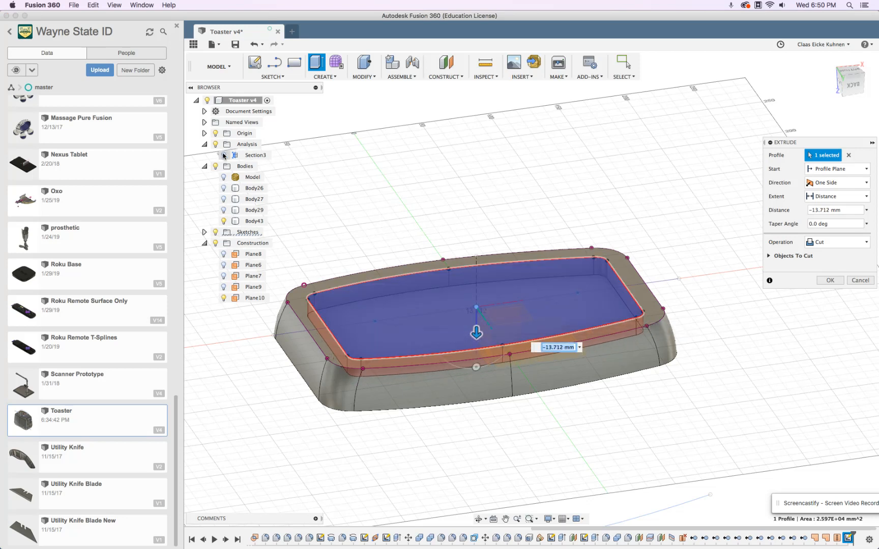
left_click(226, 155)
middle_click_drag(445, 232, 443, 217, "shift")
scroll(460, 384, "up", 3)
left_click(854, 93)
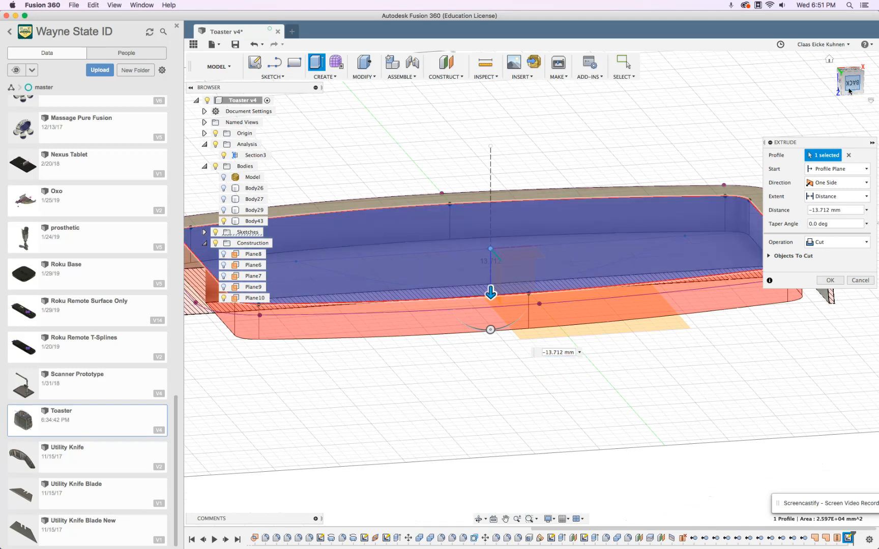
left_click_drag(411, 195, 411, 201)
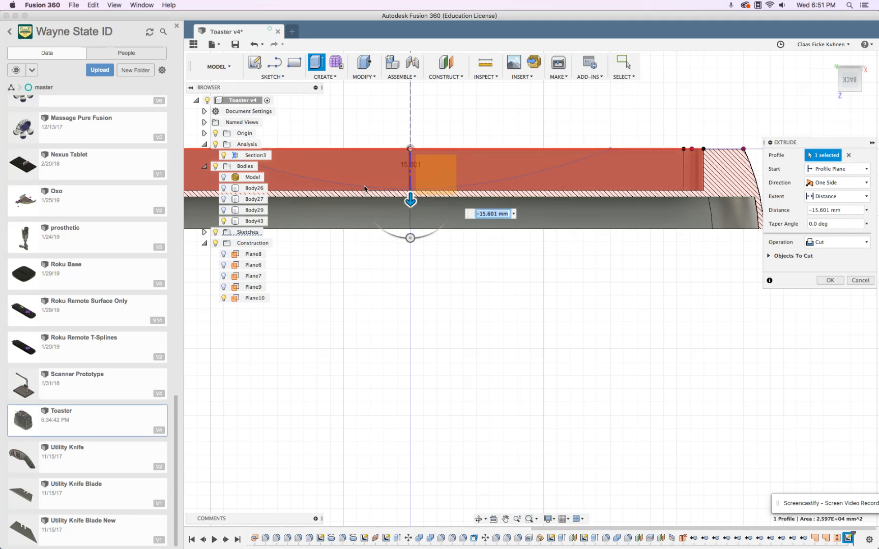
key("Return")
Step: Hide Sketch31 and cut the Top Bottom Trim arc profile symmetrically through the base, about 153 mm to each side
middle_click_drag(516, 365, 605, 342, "shift")
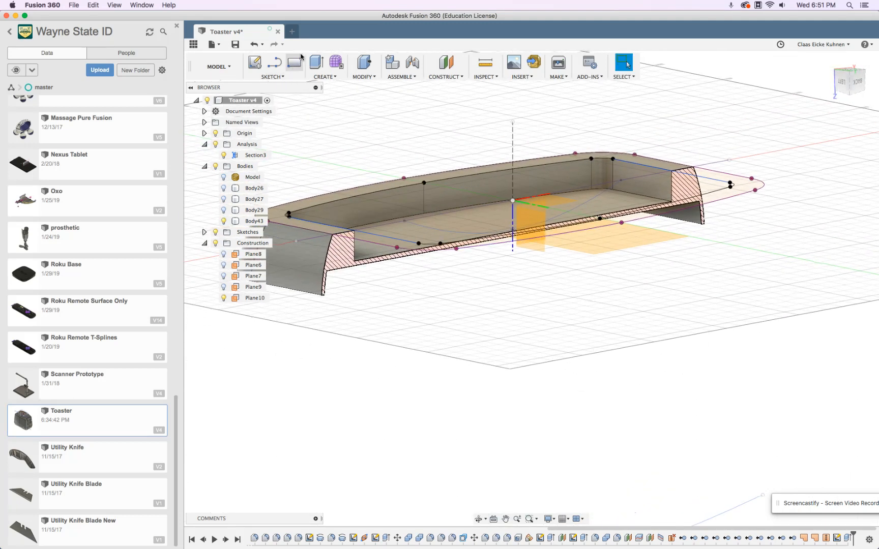
left_click(317, 62)
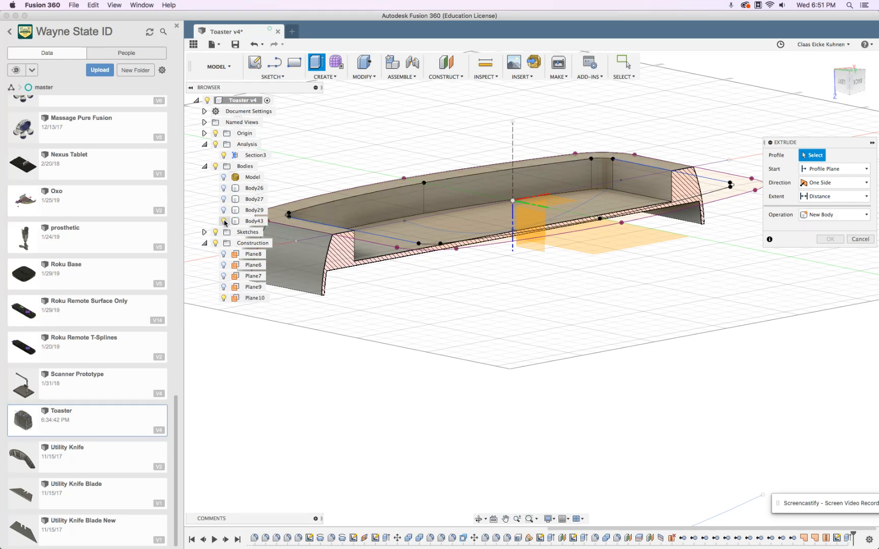
left_click(205, 231)
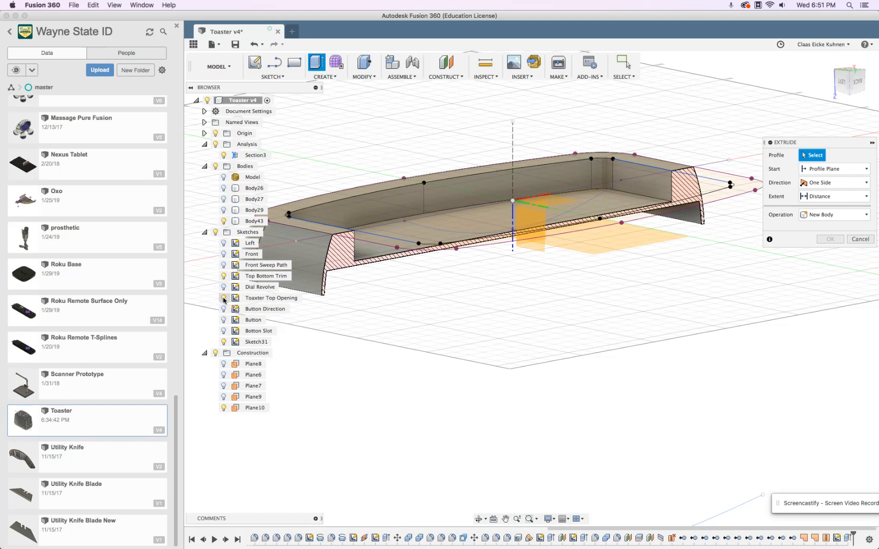
left_click(224, 342)
left_click(463, 222)
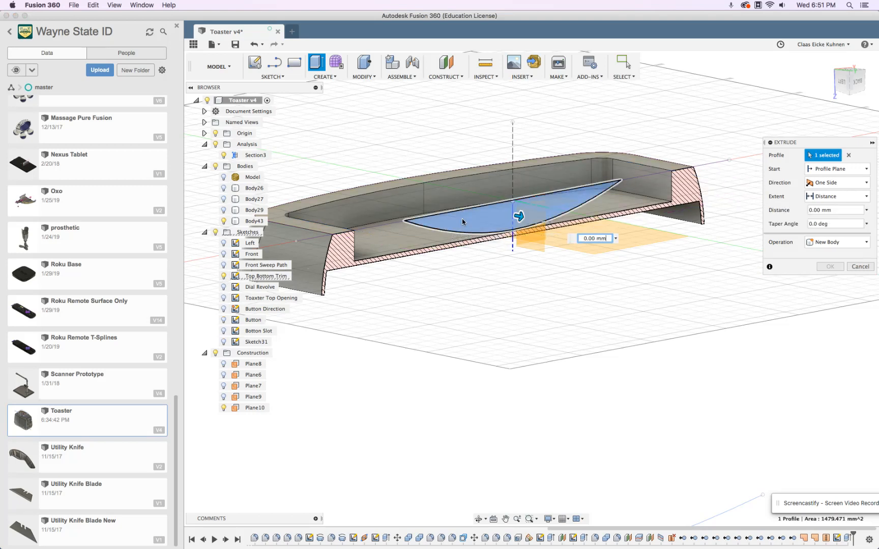
left_click_drag(509, 214, 293, 171)
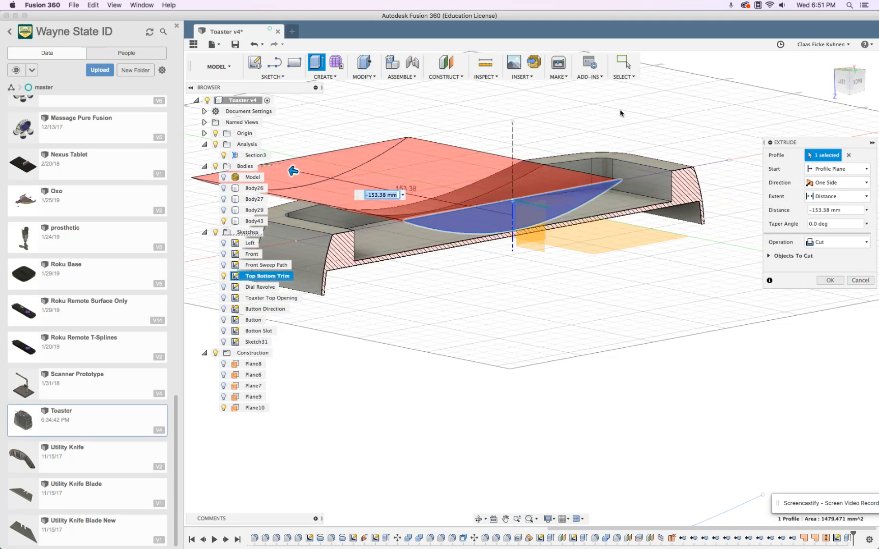
left_click(831, 186)
left_click(829, 214)
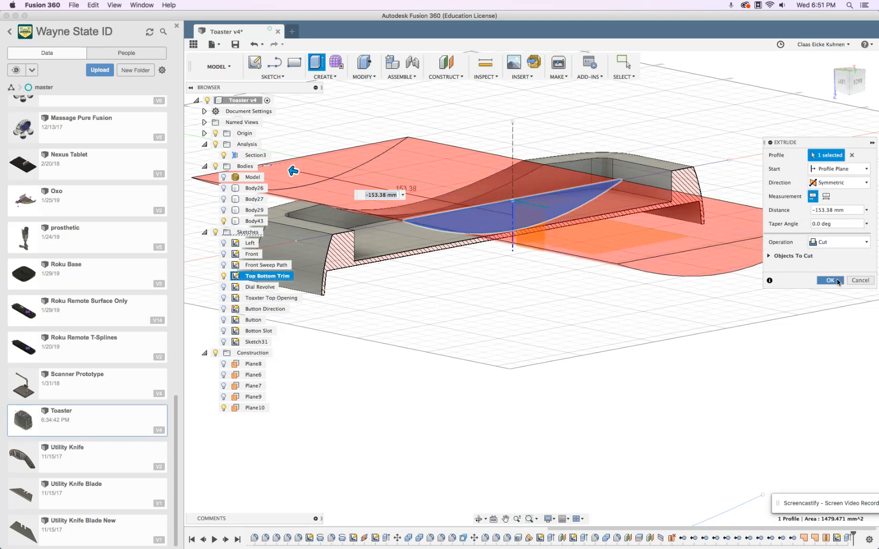
left_click(838, 283)
Step: Turn off the Section3 analysis and examine the whole hollowed base from below and above
mouse_move(449, 336)
middle_mouse_down("shift")
mouse_move(539, 334)
mouse_move(561, 344)
mouse_move(567, 428)
mouse_move(562, 369)
mouse_move(620, 339)
mouse_move(594, 340)
mouse_move(556, 455)
mouse_move(560, 437)
middle_mouse_up("shift")
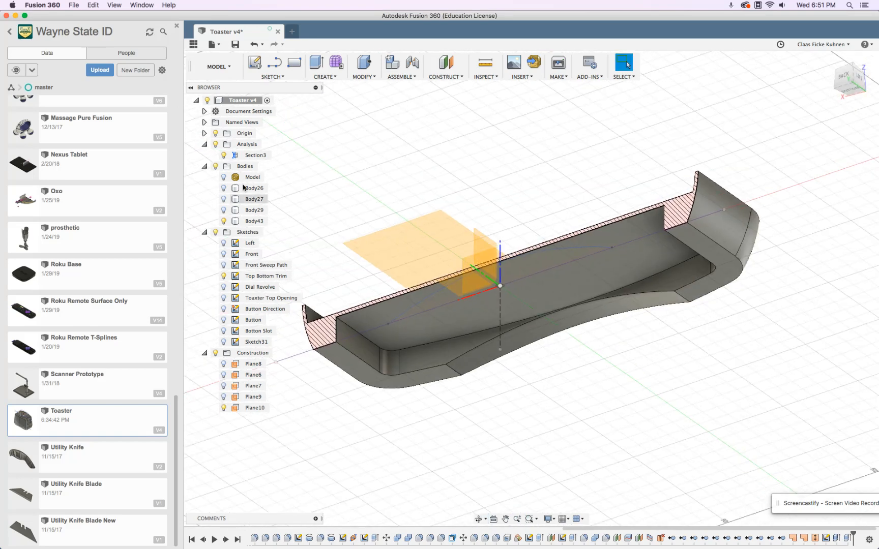
left_click(224, 155)
middle_click_drag(356, 224, 509, 222, "shift")
left_click(565, 209)
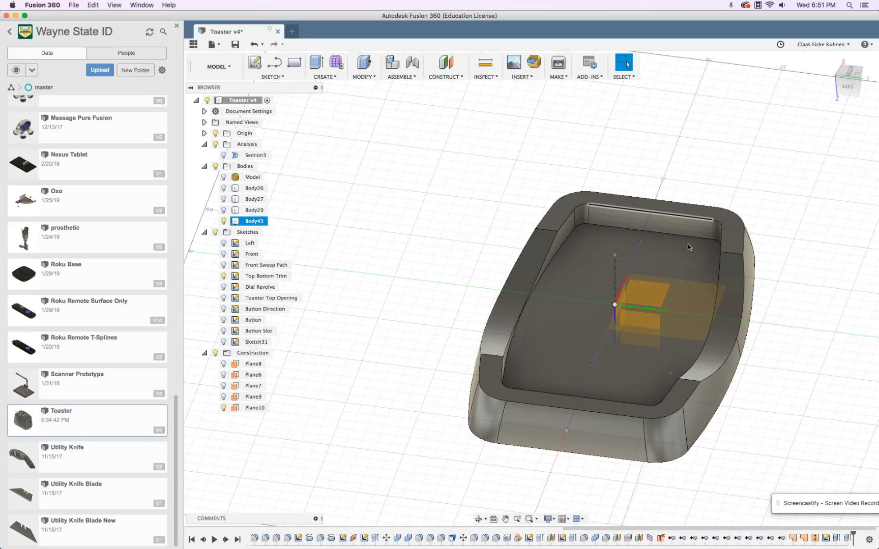
middle_click_drag(688, 247, 763, 410, "shift")
mouse_move(751, 213)
middle_mouse_down("shift")
mouse_move(732, 179)
mouse_move(622, 261)
mouse_move(706, 279)
mouse_move(787, 243)
mouse_move(600, 437)
mouse_move(653, 350)
mouse_move(624, 312)
middle_mouse_up("shift")
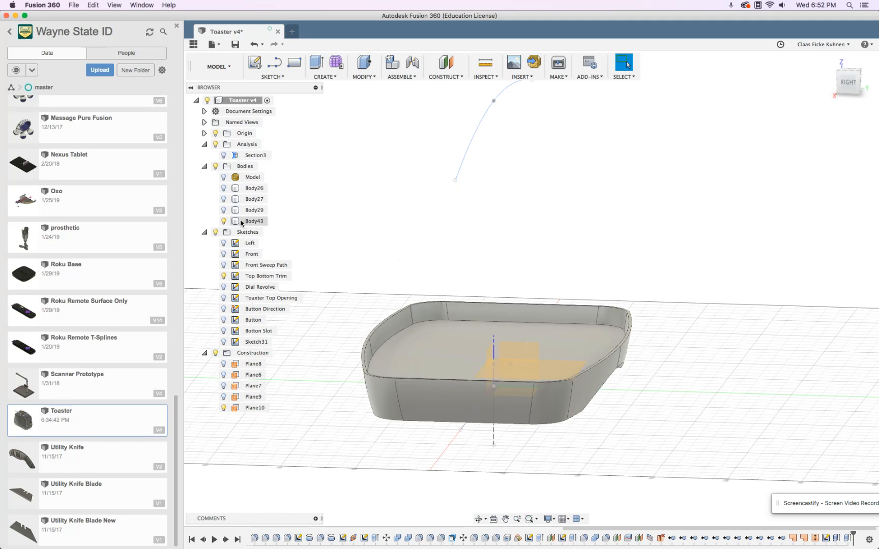
Step: Check the base against the upper toaster shell by temporarily showing Body29
left_click(223, 210)
middle_click_drag(675, 242, 674, 242, "shift")
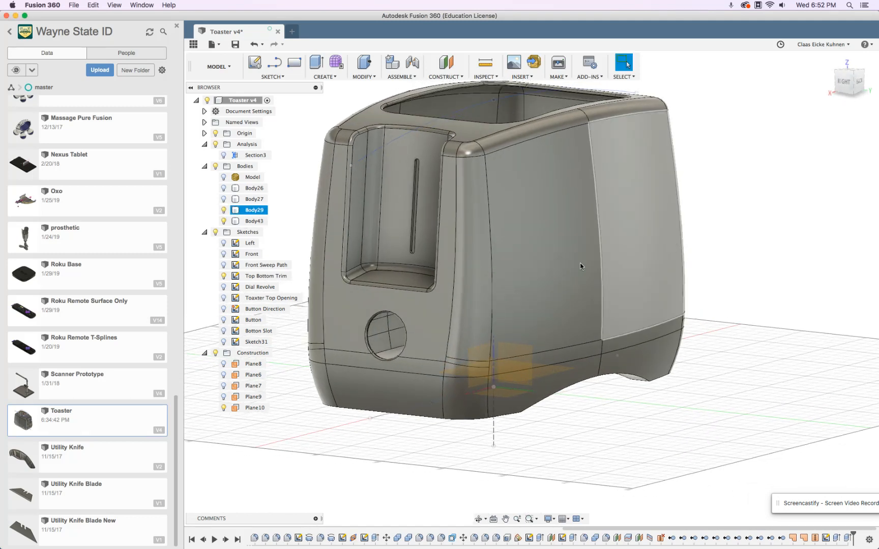
left_click(224, 211)
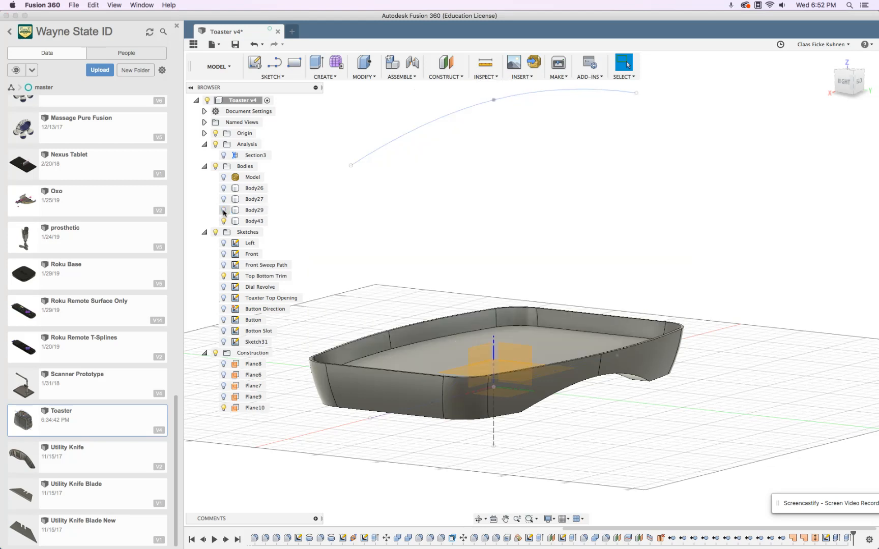
Step: Fillet the outer upper rim of the base along its full tangent chain with a constant radius
middle_click_drag(577, 249, 653, 211)
middle_click_drag(655, 207, 672, 210, "shift")
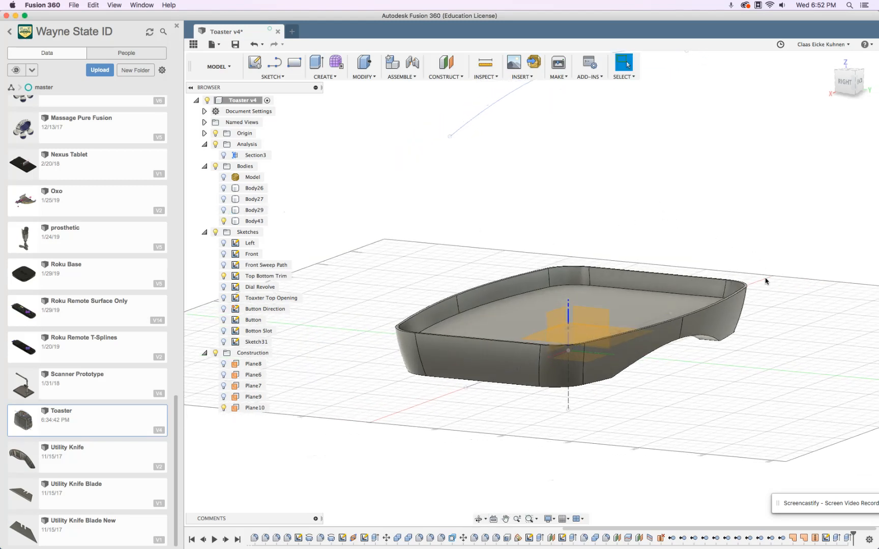
left_click(364, 76)
left_click(370, 103)
left_click(660, 323)
scroll(802, 339, "up", 3)
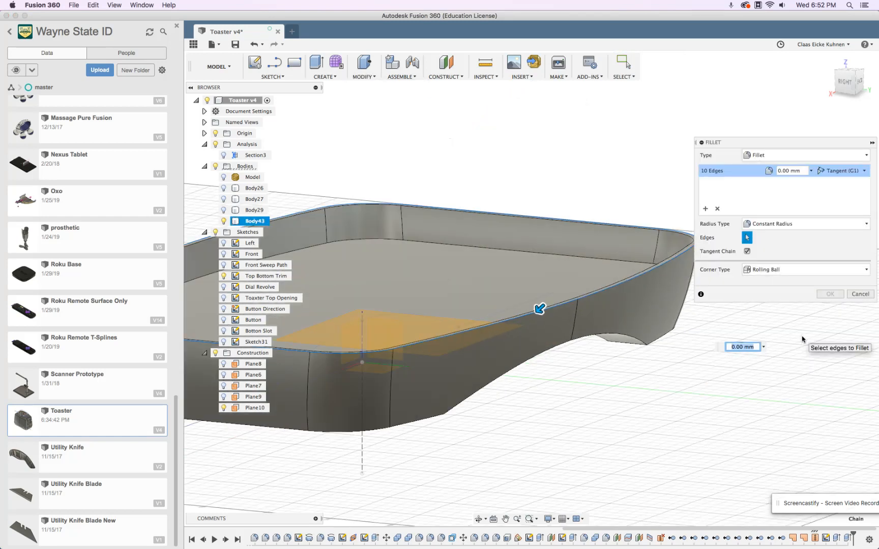
key("Return")
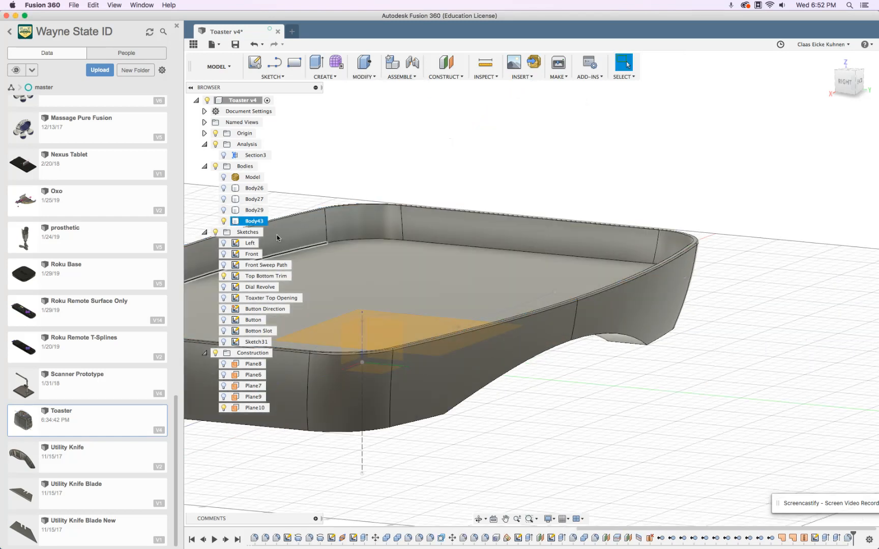
Step: Show only the upper shell Body29 and fillet its outer lower rim with a 0.5 mm radius
left_click(223, 220)
left_click(223, 210)
middle_click_drag(659, 375, 663, 230, "shift")
right_click(662, 230)
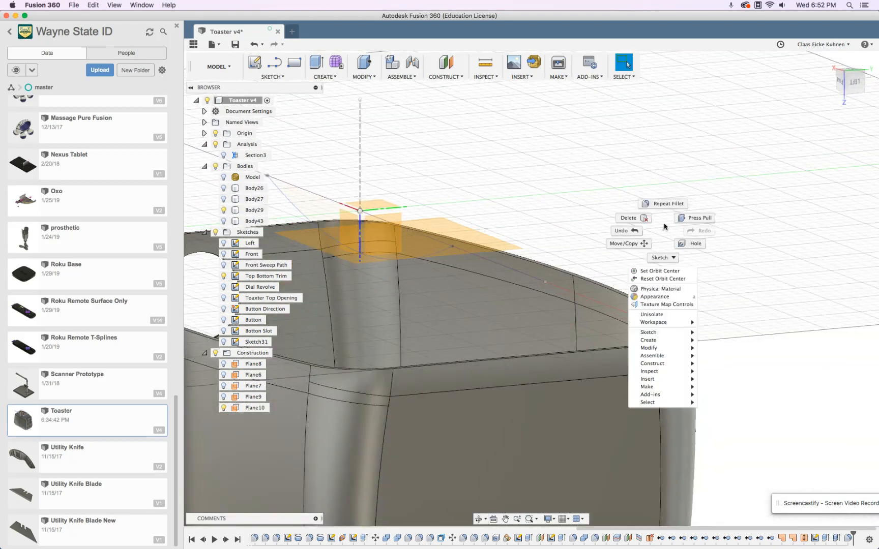
left_click(667, 206)
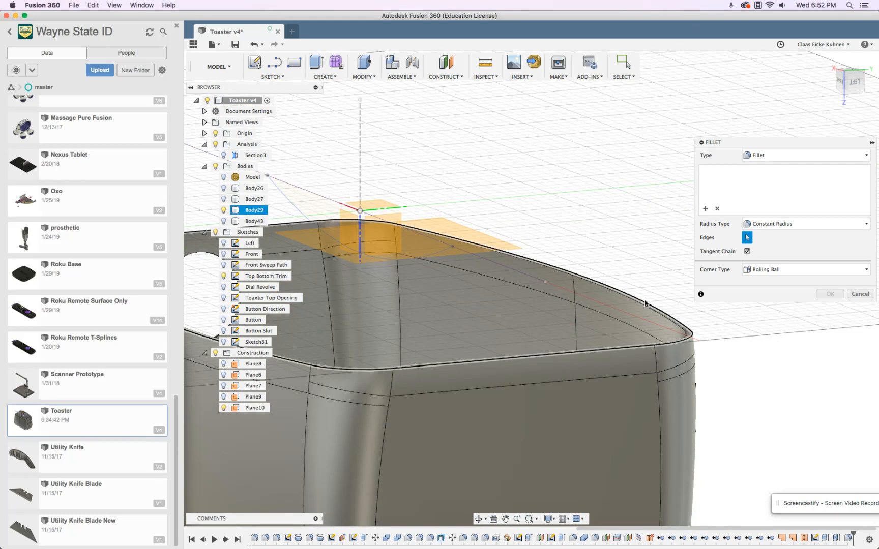
left_click(646, 302)
key("Return")
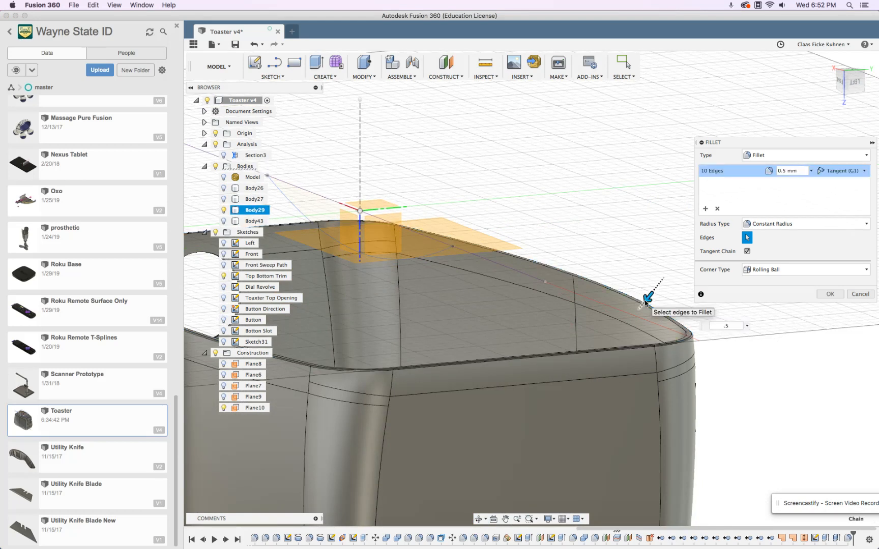
key("Return")
Step: Show the base Body43 again and examine the rounded seam between it and the upper shell
left_click(223, 221)
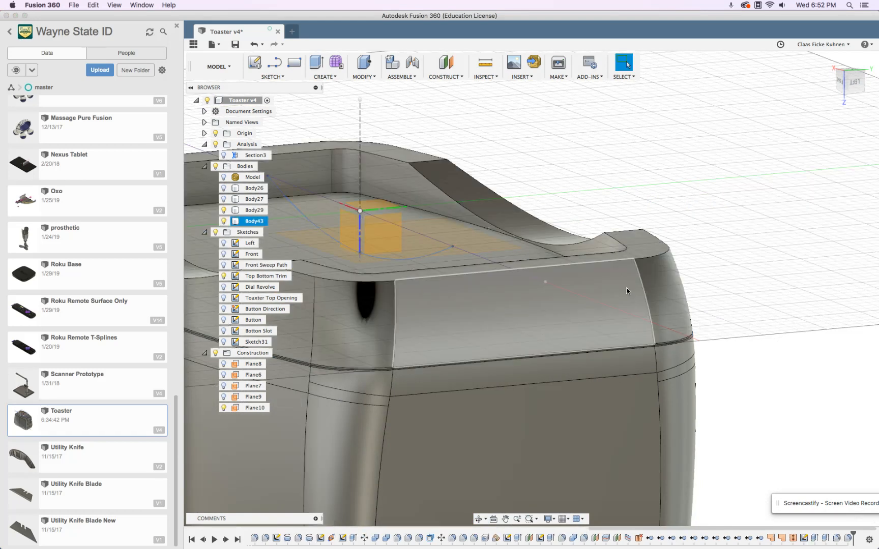
middle_click_drag(624, 395, 751, 266, "shift")
scroll(696, 384, "up", 5)
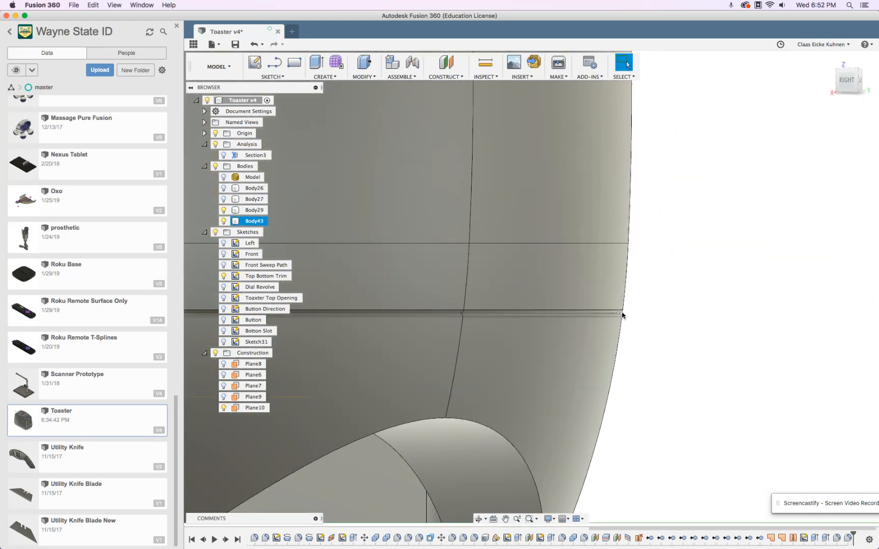
scroll(681, 351, "down", 6)
middle_click_drag(680, 351, 606, 346, "shift")
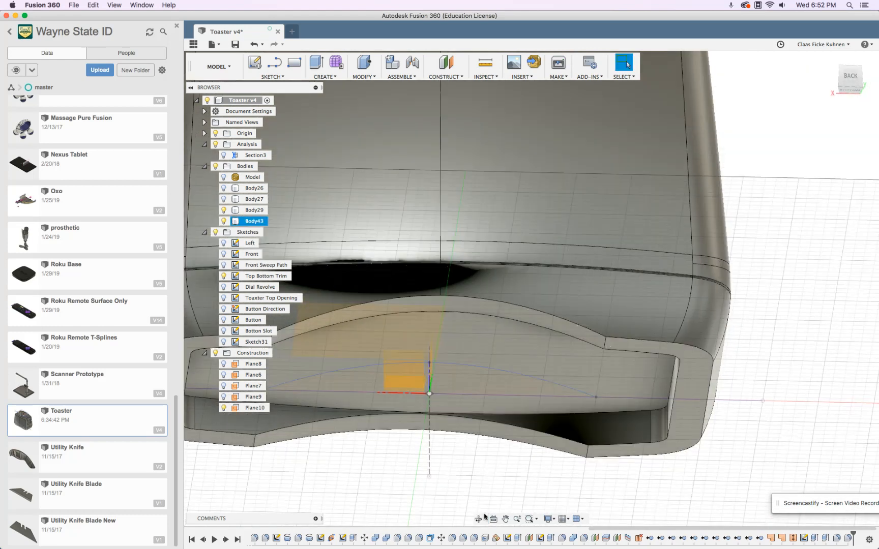
Step: Fillet the four edges where the arched cutouts meet the base's underside with an 80 mm radius
scroll(651, 451, "down", 5)
right_click(655, 477)
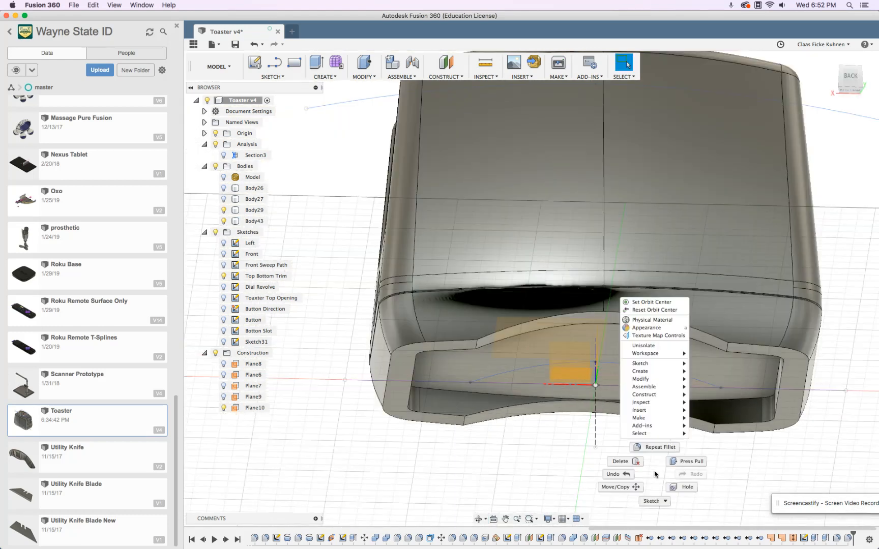
left_click(653, 447)
left_click(463, 420)
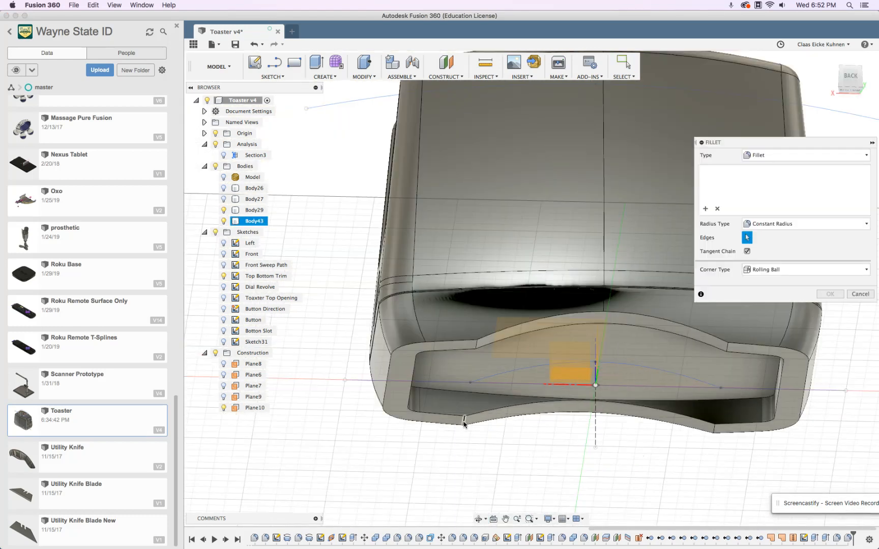
left_click(478, 344)
left_click(727, 347)
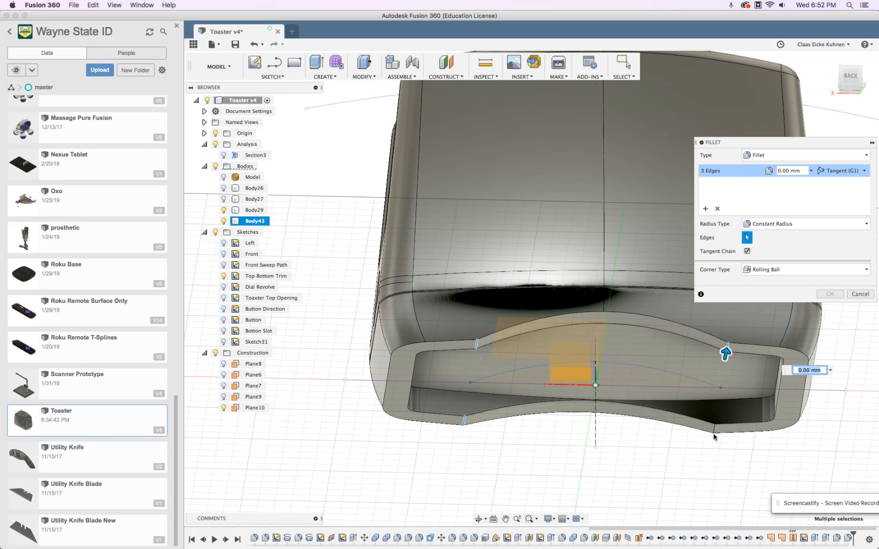
left_click(714, 433)
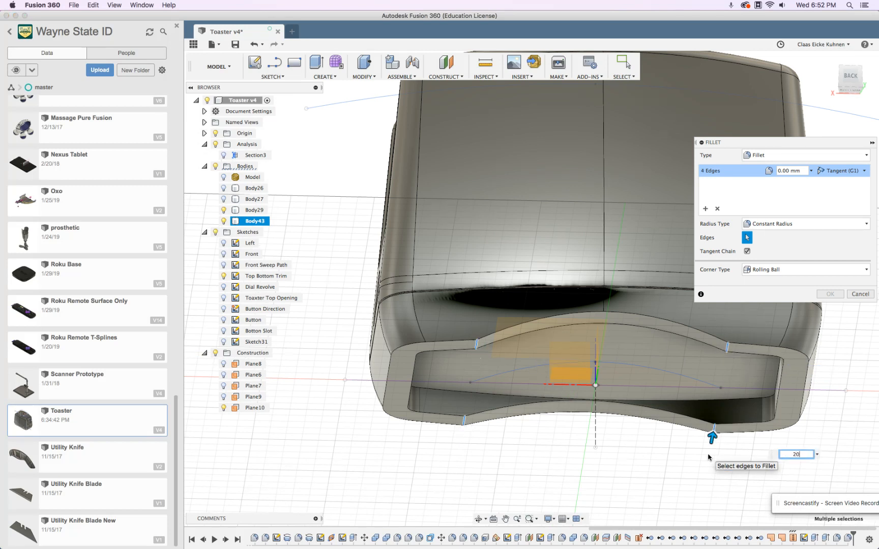
key("Return")
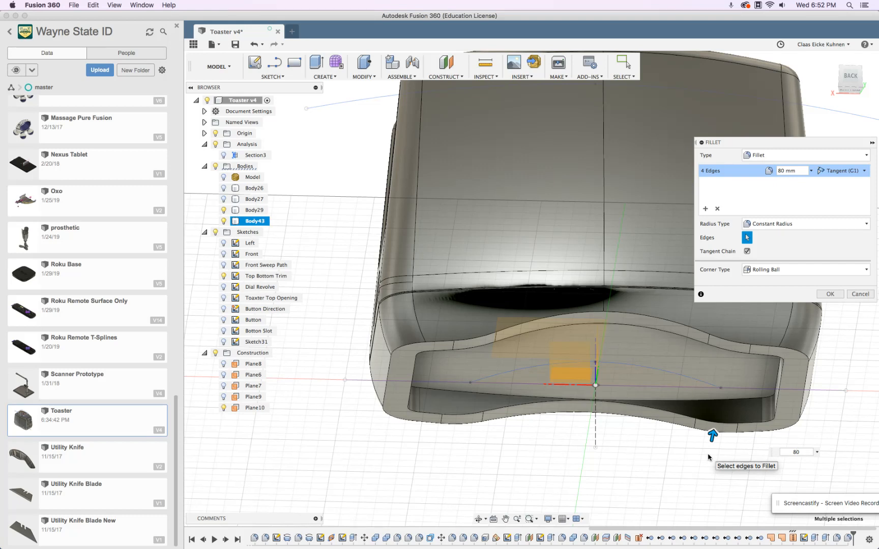
key("Return")
Step: Fillet the tangent chain around the base's outer lower edge, including the arched cutouts, with a 2.5 mm radius
right_click(540, 464)
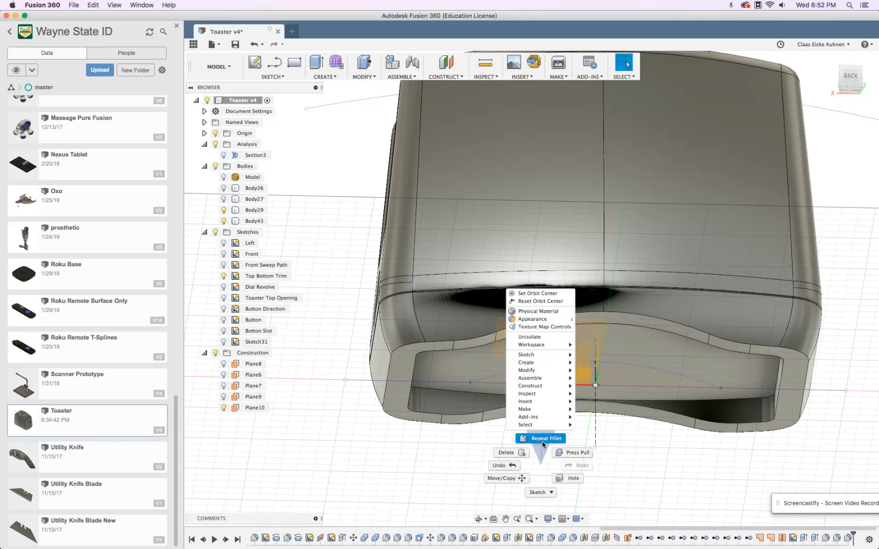
left_click(543, 444)
left_click(466, 342)
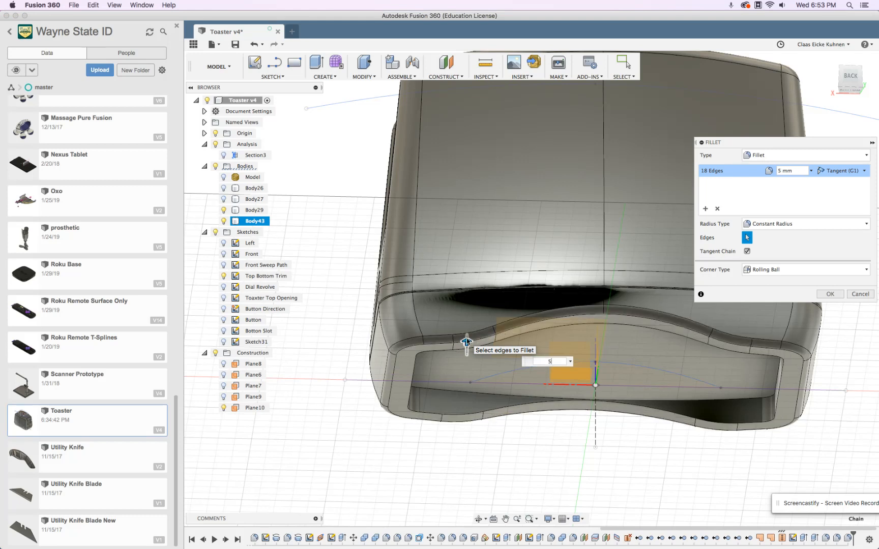
key("BackSpace")
key("Return")
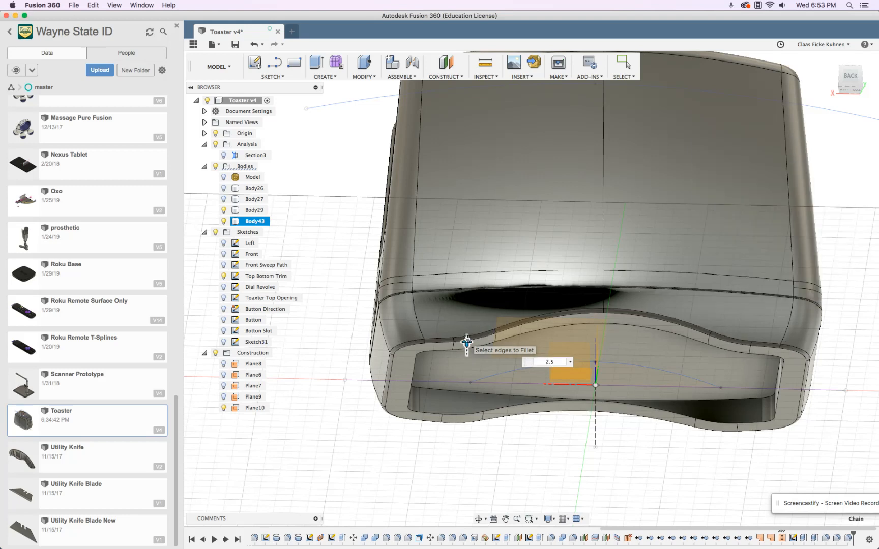
Step: Show Body26 and Body27 together with the upper shell and the base
middle_click_drag(349, 466, 654, 499, "shift")
scroll(653, 471, "down", 2)
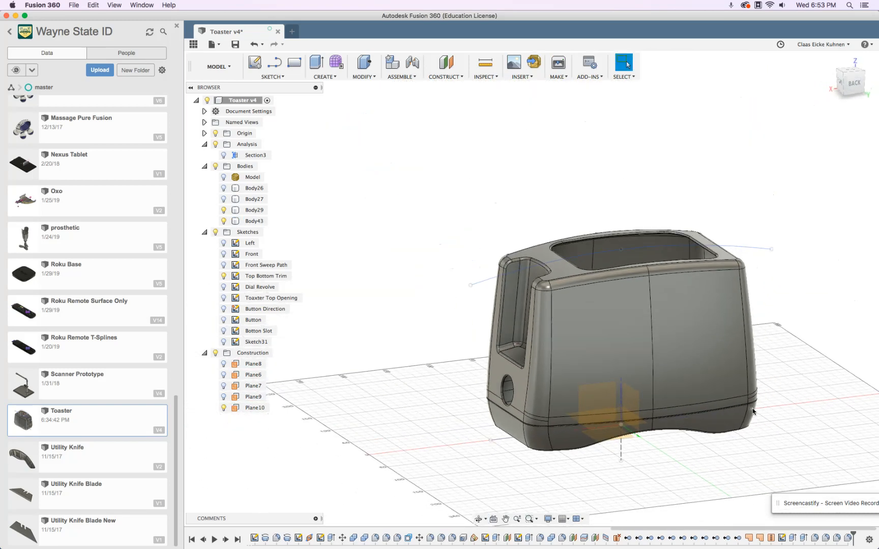
scroll(800, 406, "up", 1)
middle_click_drag(797, 408, 783, 376, "shift")
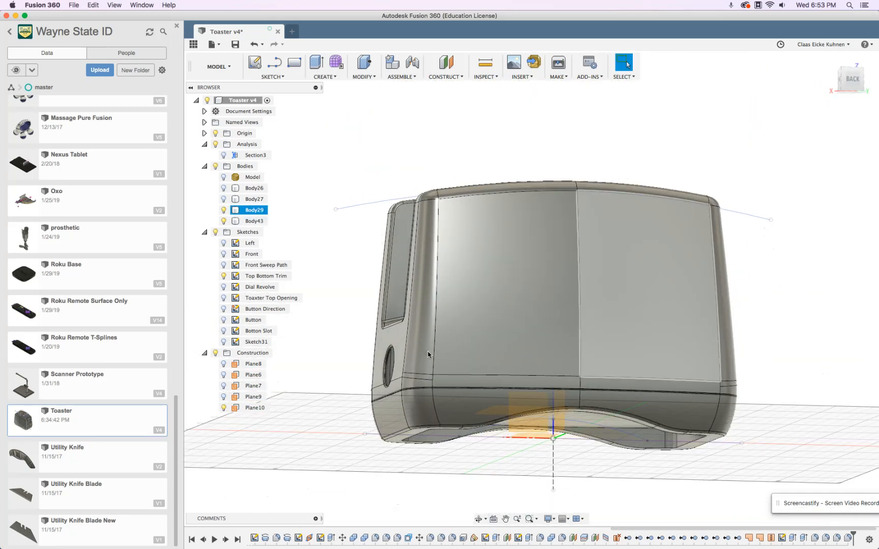
left_click(226, 200)
left_click(224, 188)
middle_click_drag(406, 156, 406, 175, "shift")
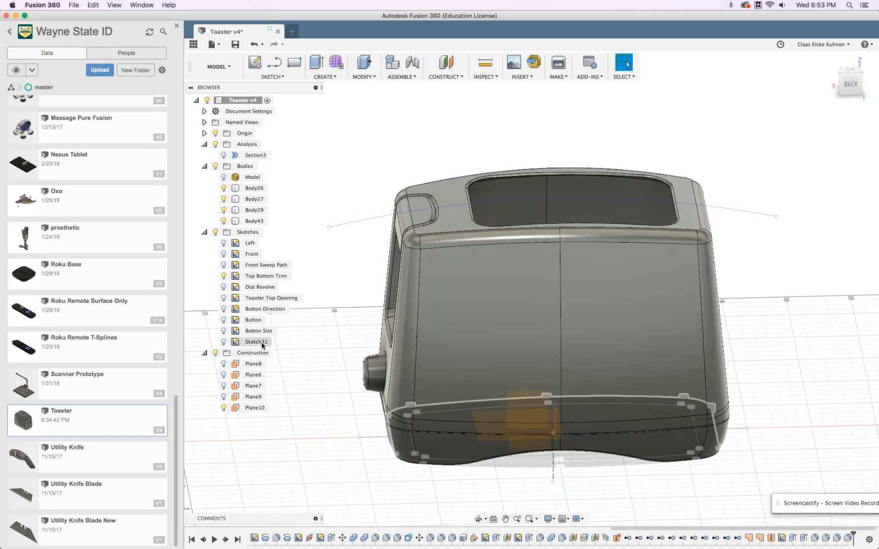
Step: Rename Sketch31 as "Bottem Thickness"
left_click(262, 342)
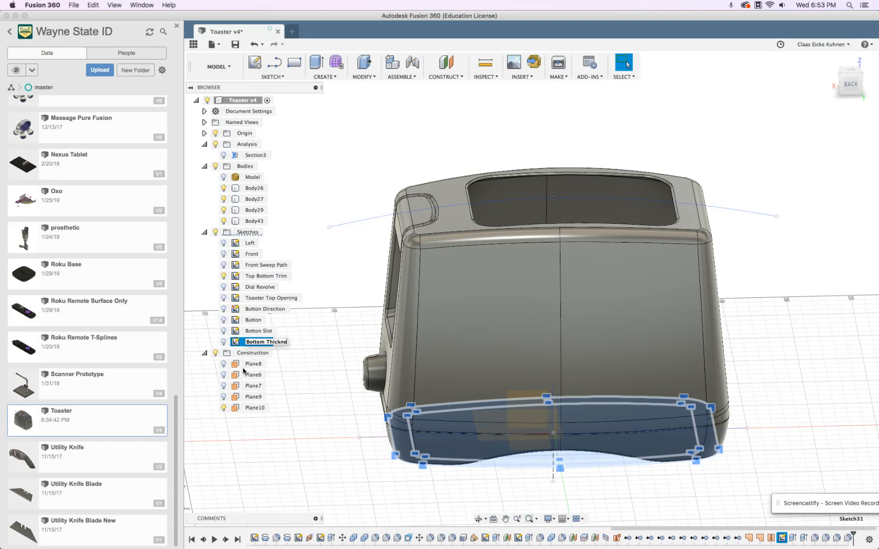
key("Return")
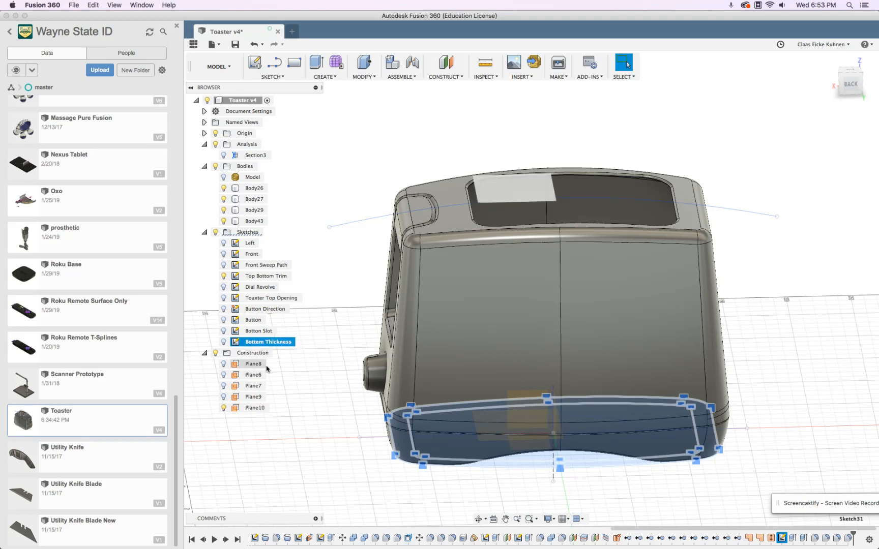
left_click(293, 415)
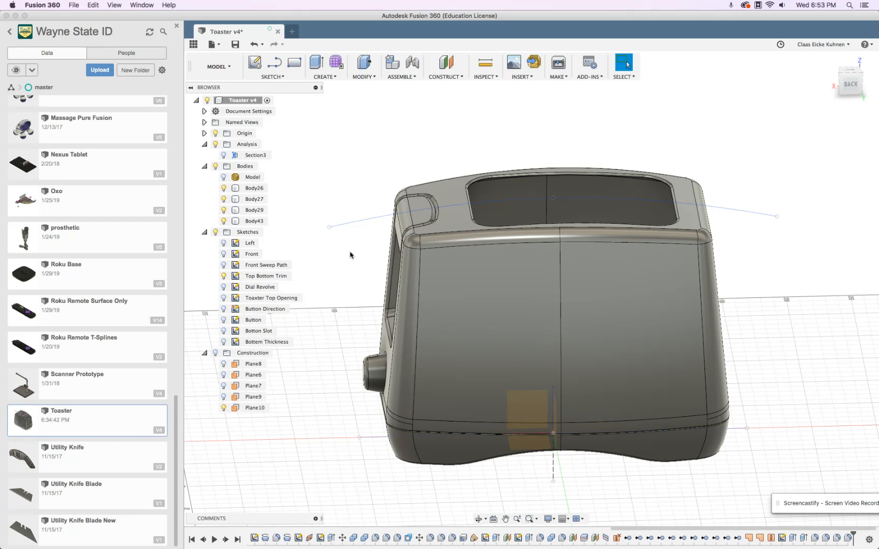
Step: Hide all the visible bodies and show the "Toaxter Top Opening" sketch
middle_click_drag(526, 239, 530, 268, "shift")
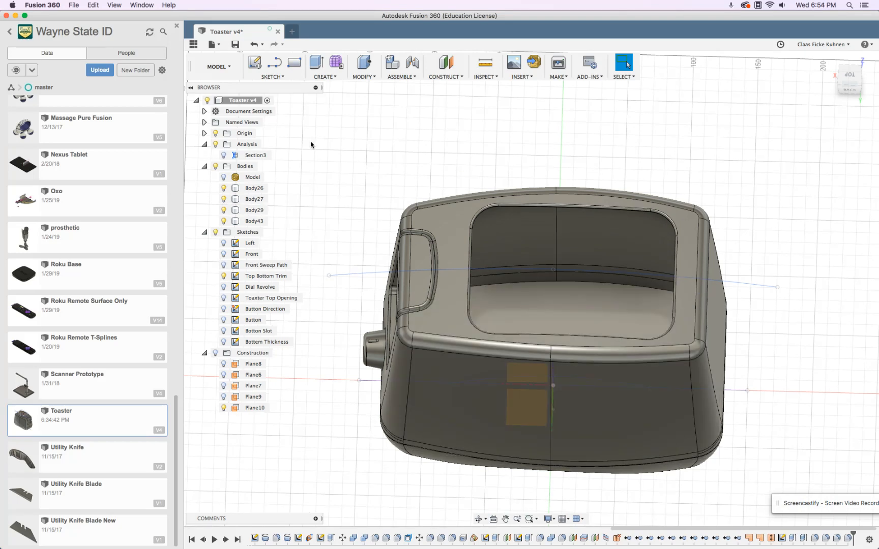
left_click(224, 210)
left_click(224, 199)
left_click(224, 188)
left_click(223, 177)
middle_click_drag(549, 308, 519, 263, "shift")
left_click(223, 331)
left_click(223, 332)
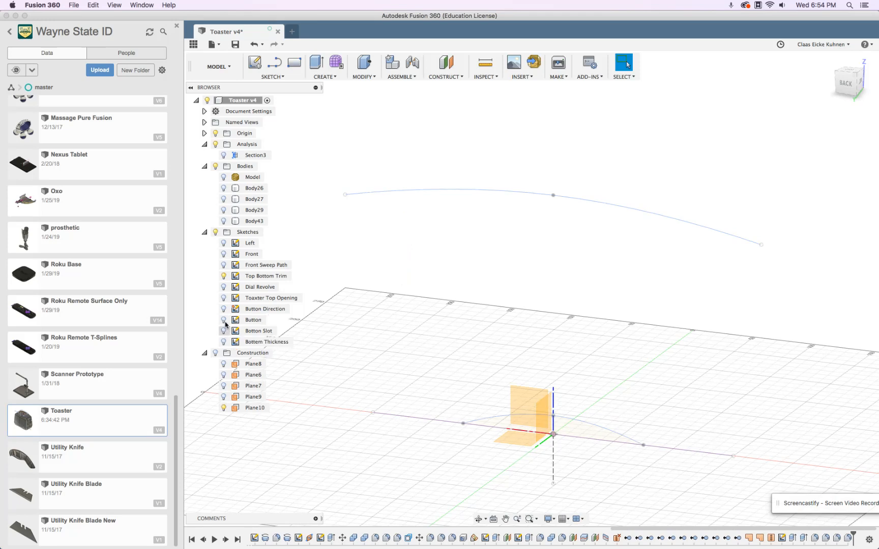
left_click(224, 298)
mouse_move(543, 249)
middle_mouse_down("shift")
mouse_move(520, 239)
mouse_move(534, 254)
mouse_move(410, 192)
middle_mouse_up("shift")
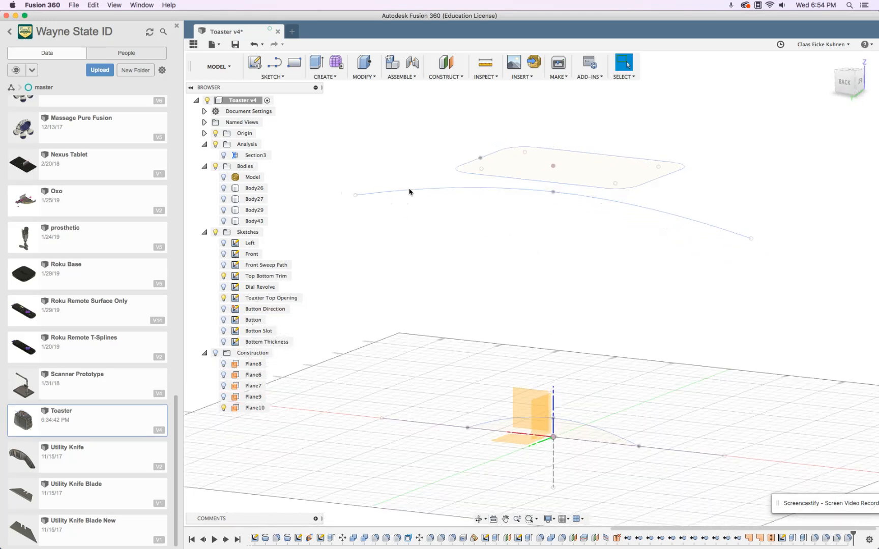
Step: Extrude the top opening profile 162.23 mm downward as a new body, showing the base Body43 for reference
left_click(315, 62)
left_click(537, 173)
mouse_move(569, 162)
left_mouse_down()
mouse_move(584, 328)
mouse_move(568, 333)
mouse_move(572, 372)
left_mouse_up()
mouse_move(700, 343)
middle_mouse_down("shift")
mouse_move(710, 324)
mouse_move(704, 330)
middle_mouse_up("shift")
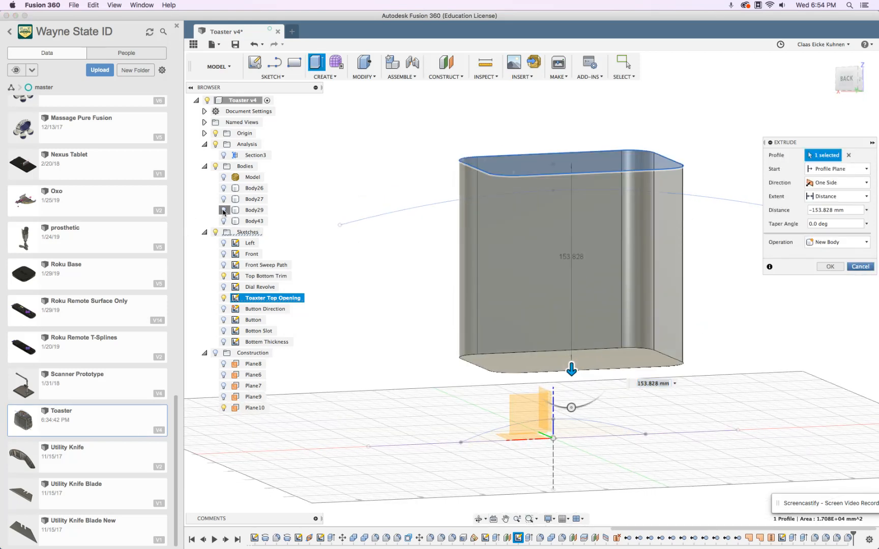
left_click(224, 210)
left_click(223, 210)
left_click(224, 221)
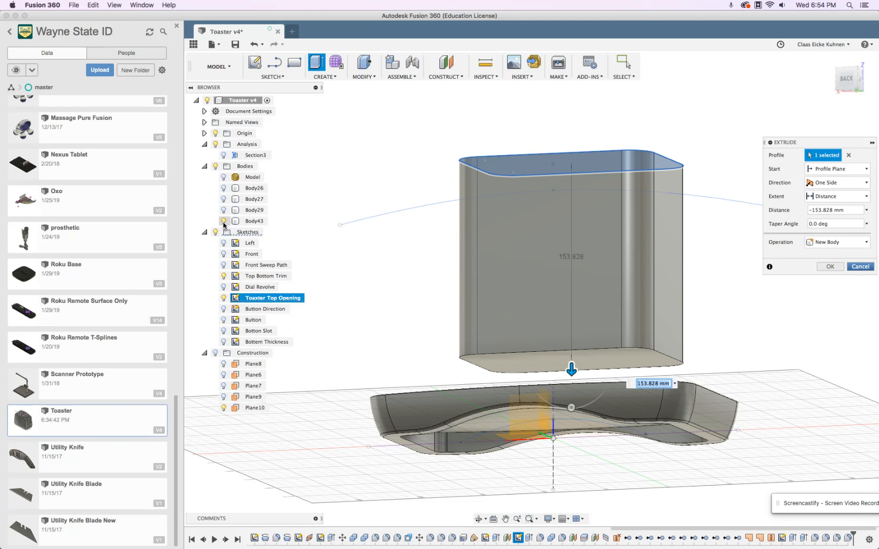
middle_click_drag(414, 276, 418, 284, "shift")
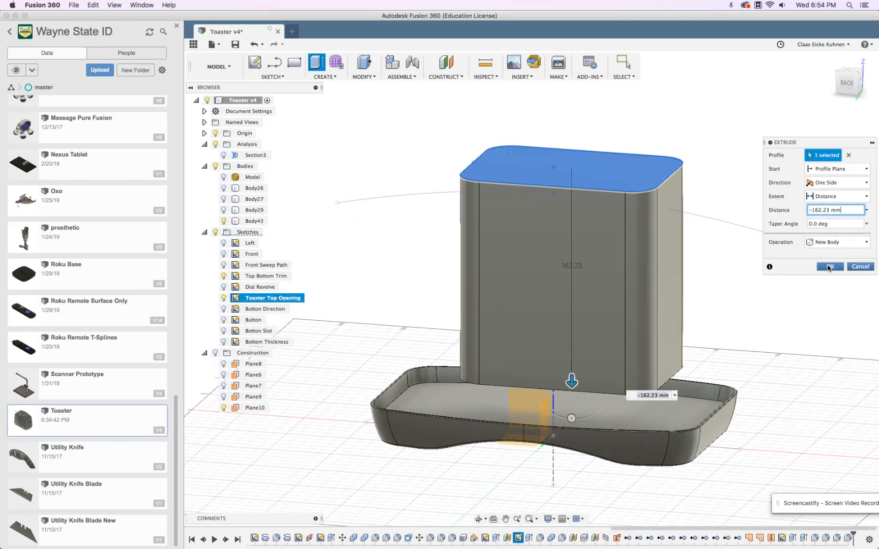
key("Return")
Step: Split the extruded block Body44 with the upper curve of the "Top Bottom Trim" sketch
left_click(362, 75)
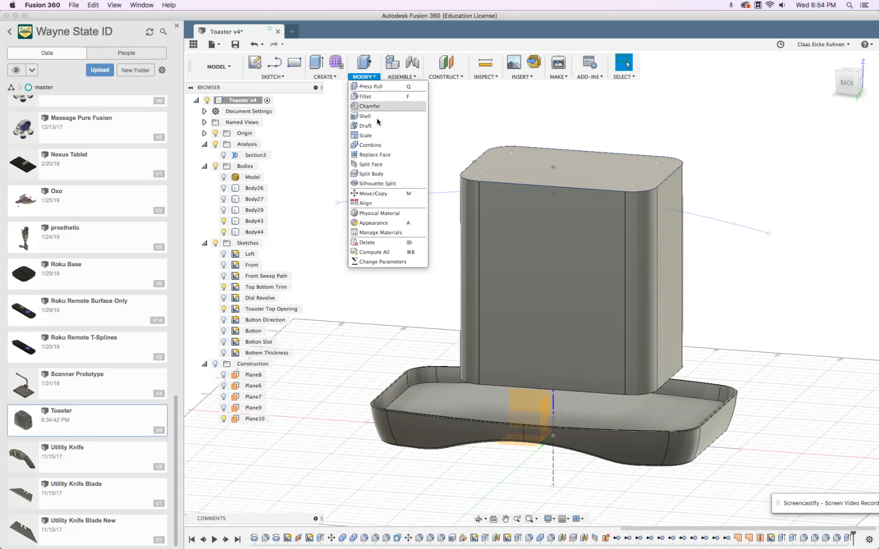
left_click(376, 174)
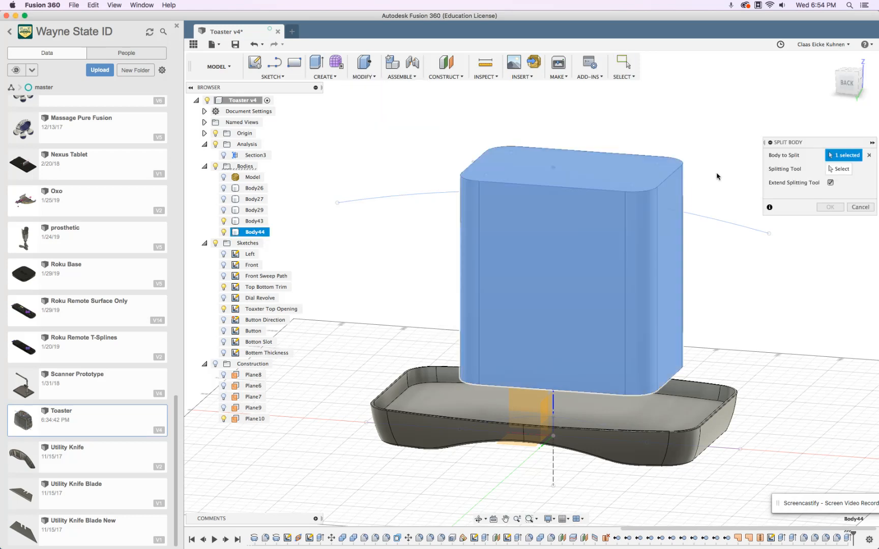
left_click(503, 179)
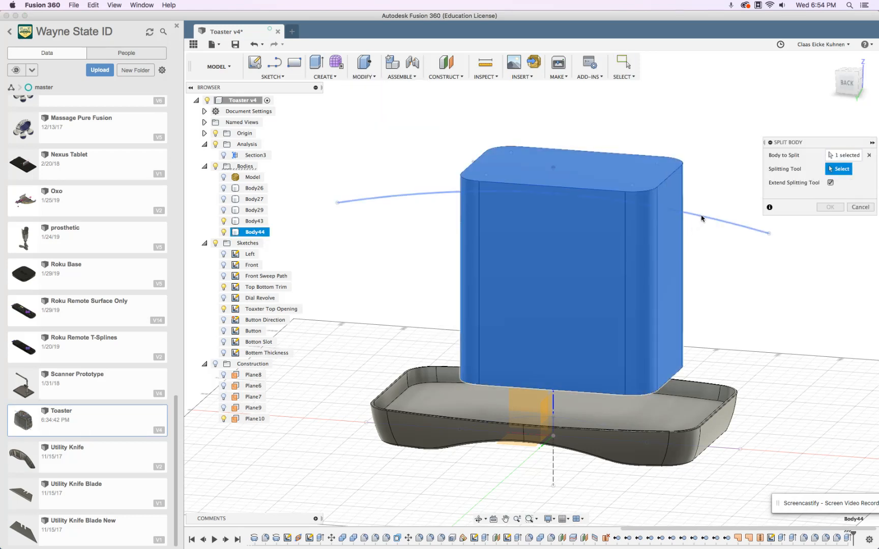
left_click(701, 217)
left_click(829, 207)
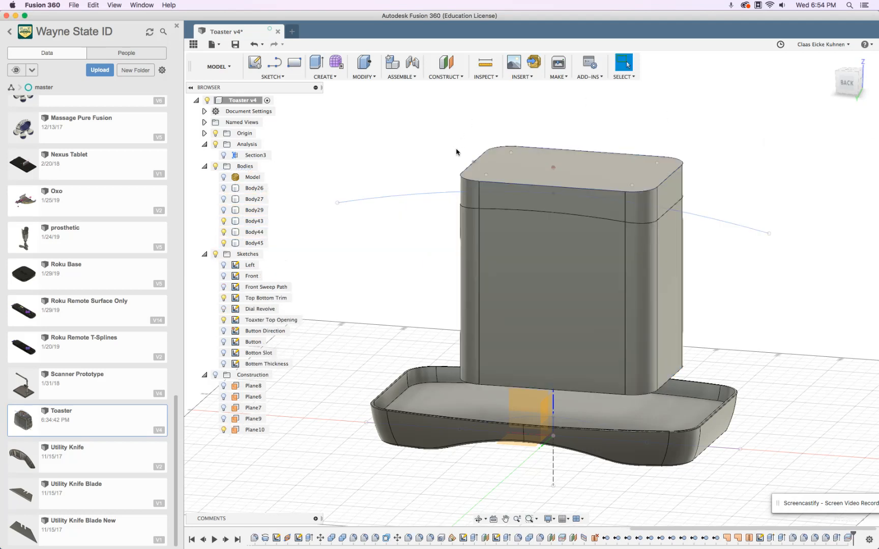
Step: Remove the block's upper piece, Body45, above the curved split
left_click(552, 198)
left_click(253, 244)
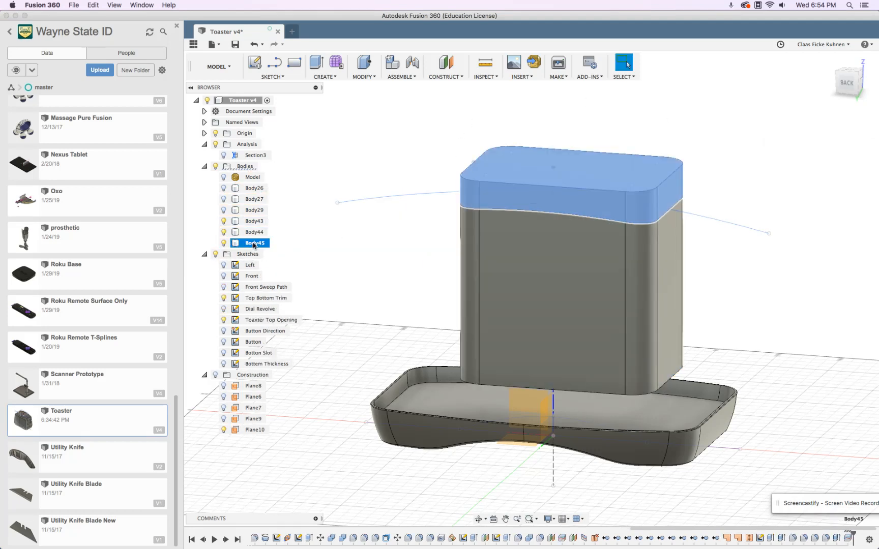
right_click(254, 244)
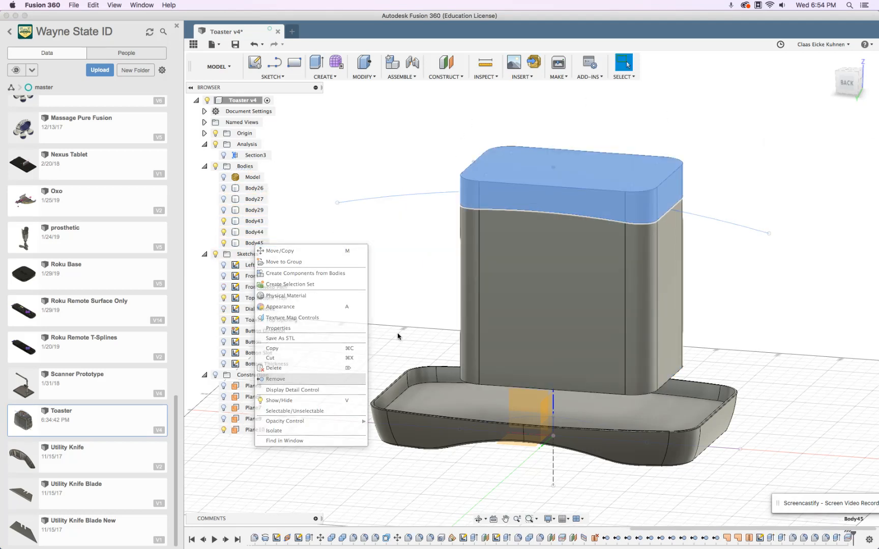
left_click(317, 379)
middle_click_drag(713, 301, 668, 302, "shift")
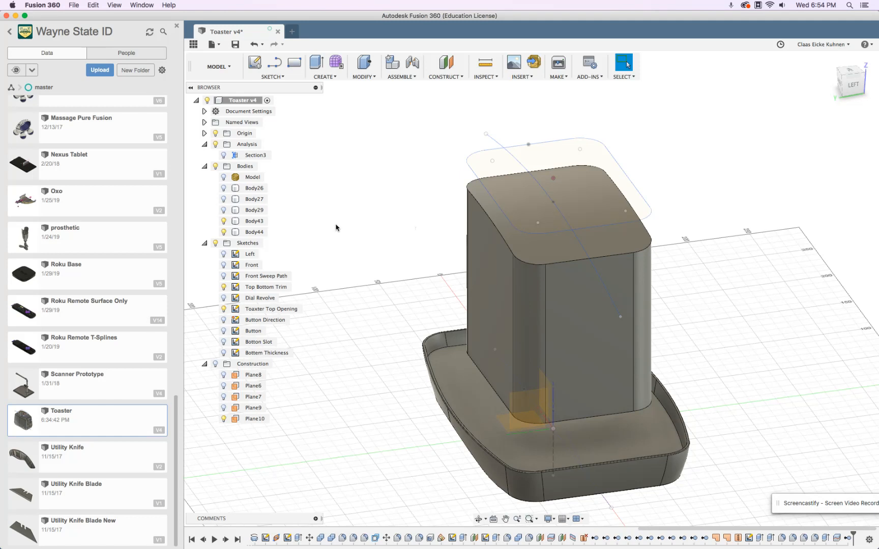
Step: Hide the block and the base, open the "Toaxter Top Opening" sketch for editing, and hide Body25
left_click(225, 234)
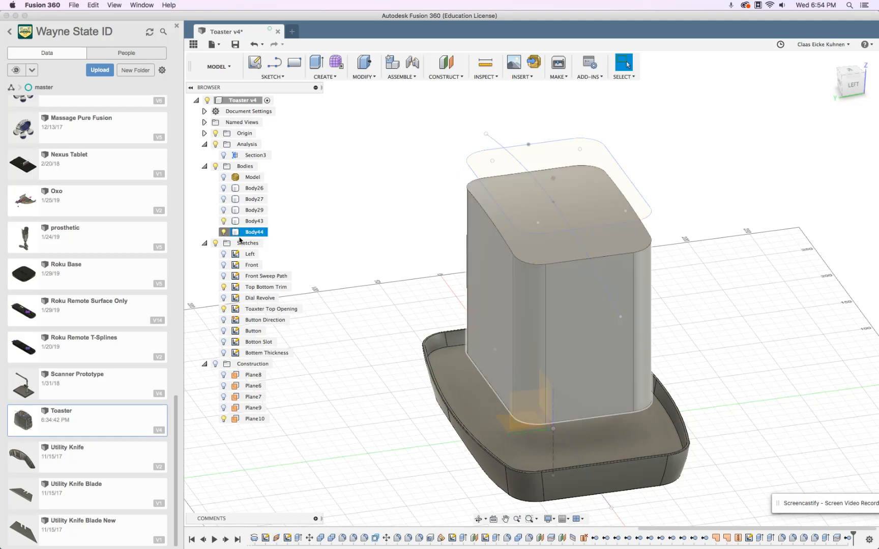
key("v")
left_click(257, 309)
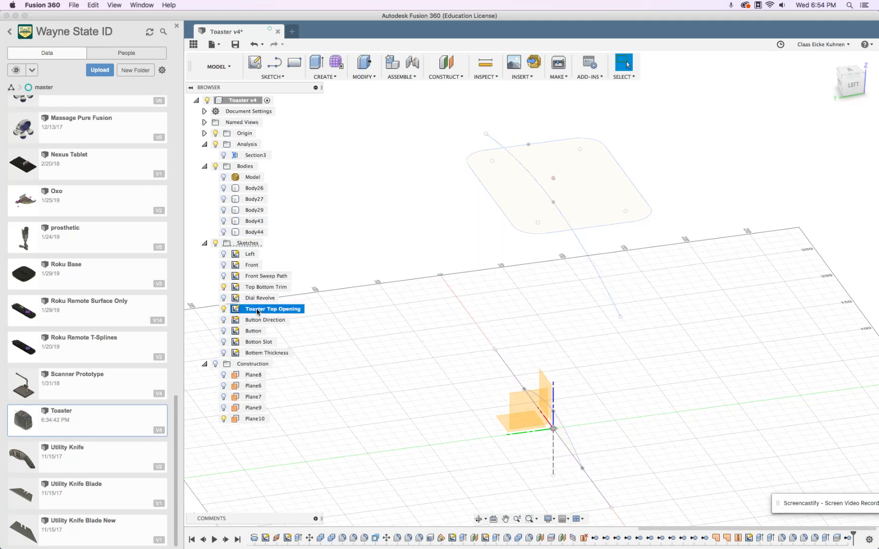
right_click(257, 312)
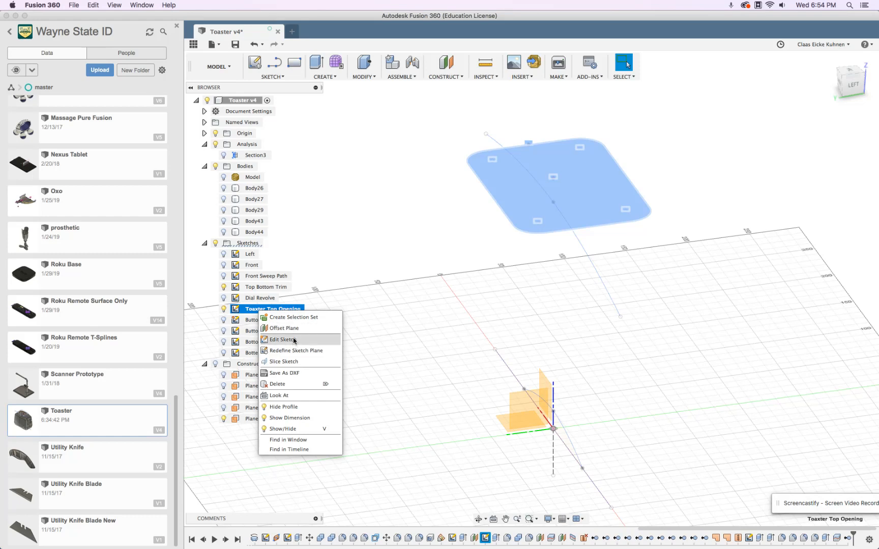
key("Escape")
left_click(223, 210)
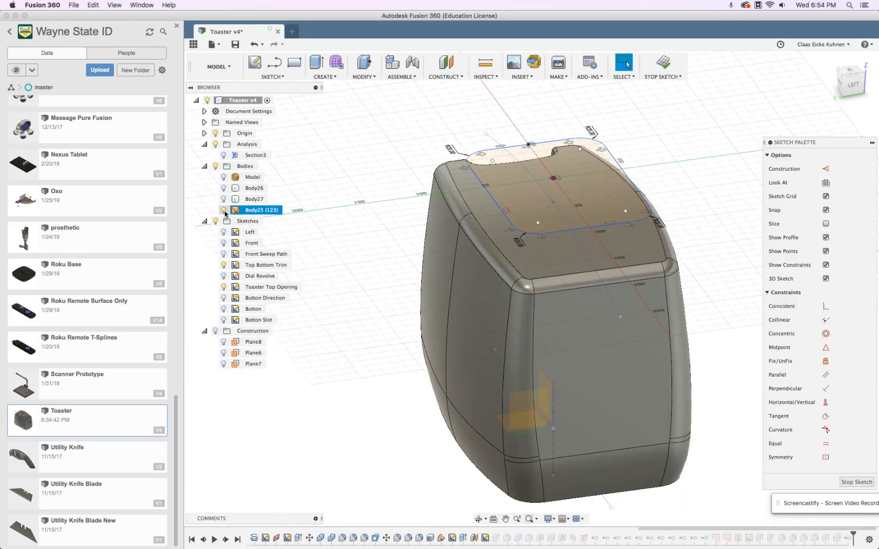
Step: Show the scanned Model mesh temporarily and compare its two bread slots with the opening sketch from above
left_click(223, 177)
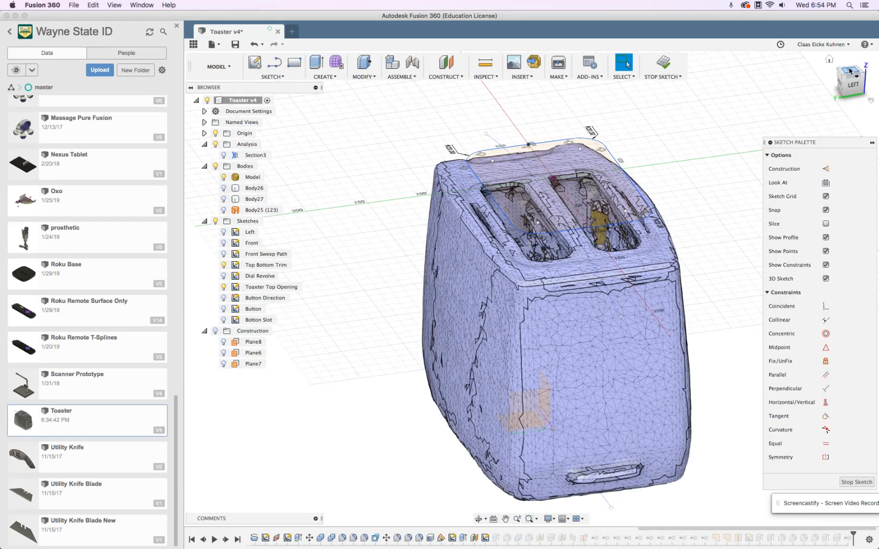
left_click(835, 100)
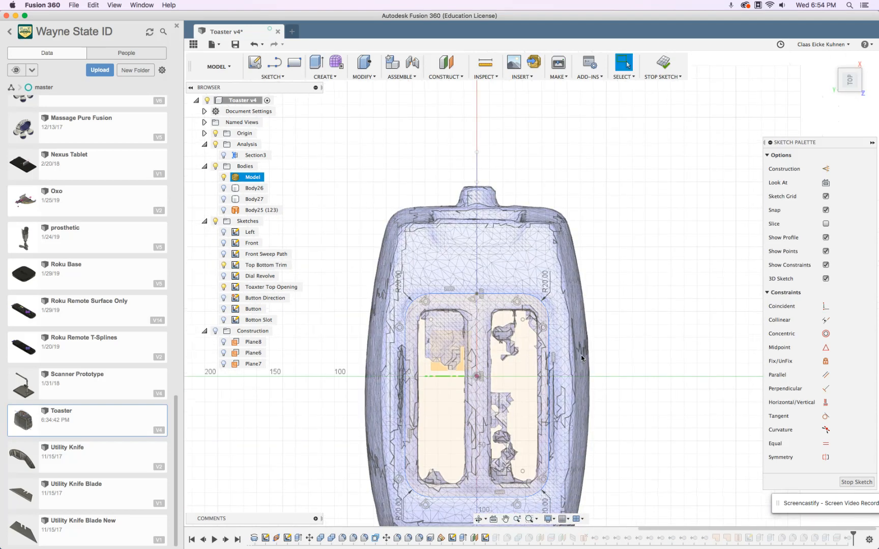
middle_click_drag(627, 341, 696, 230)
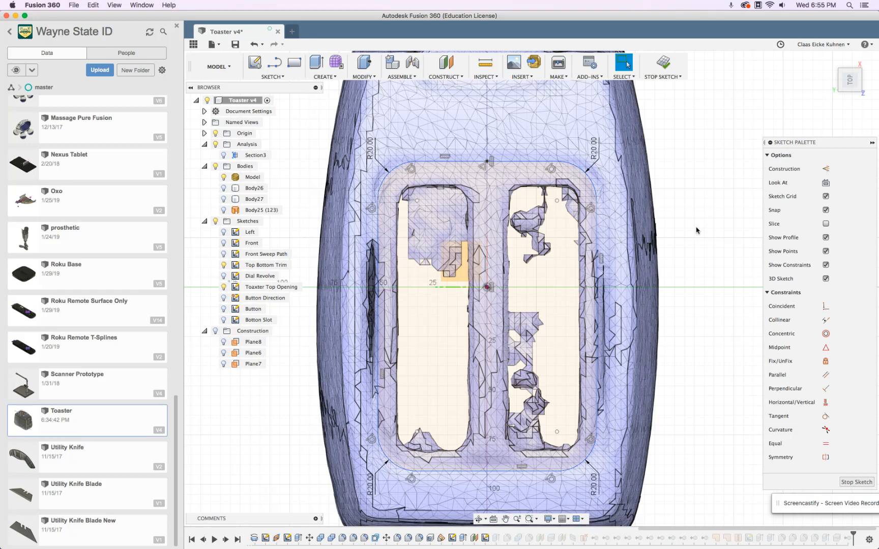
left_click(223, 177)
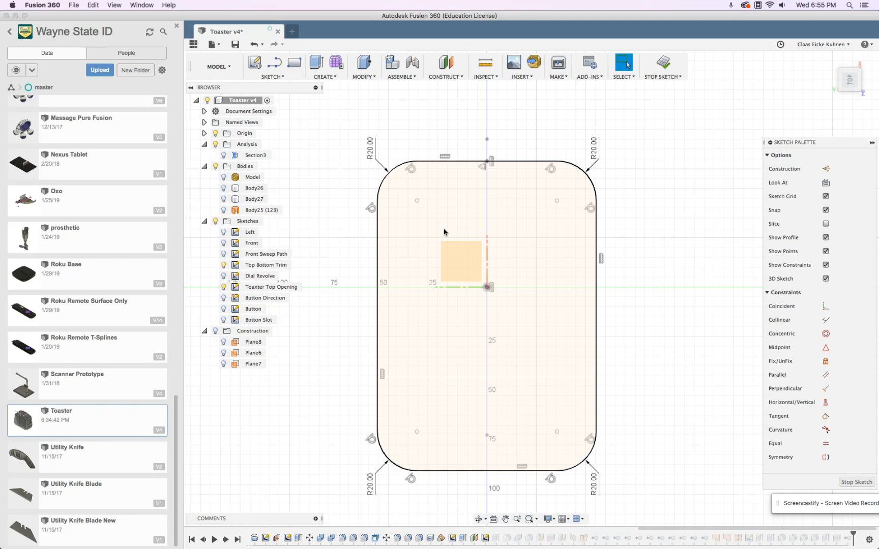
key("r")
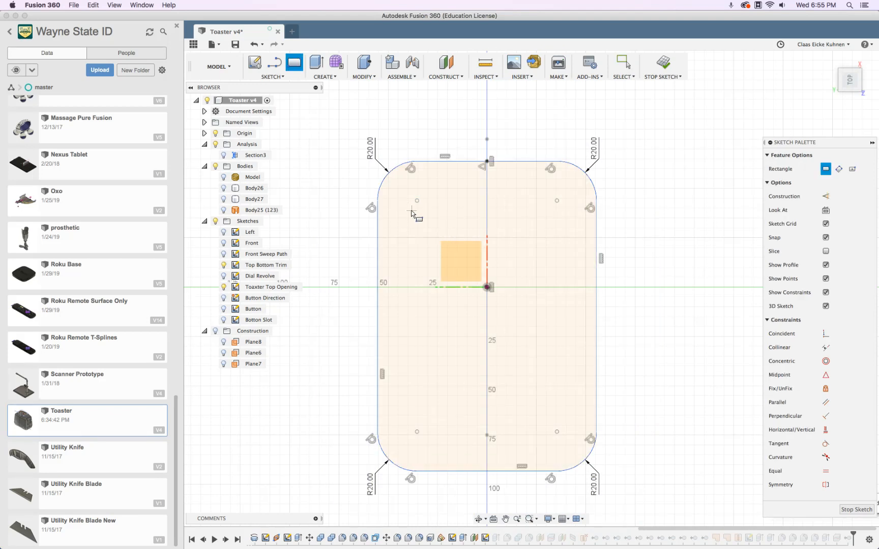
key("Escape")
left_click(384, 182)
left_click(387, 457, "shift")
left_click(591, 456, "shift")
left_click(589, 173, "shift")
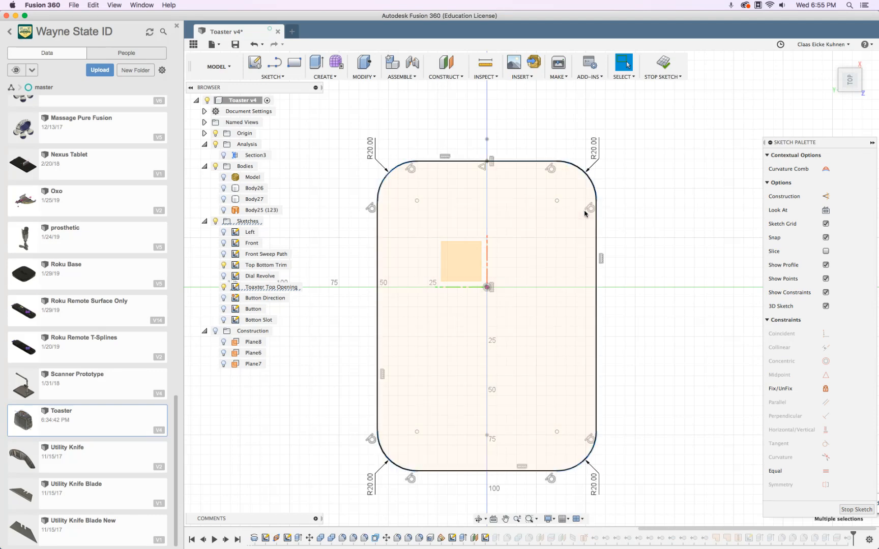
Step: Offset only the outline's upper-right corner arc 10 mm inward, without chain selection, using the scanned Model mesh as a temporary reference
key("o")
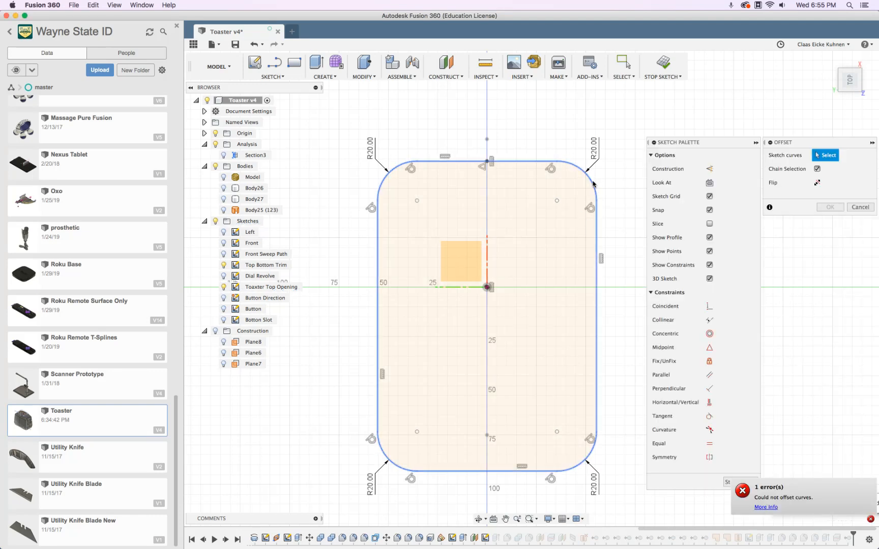
left_click(593, 182)
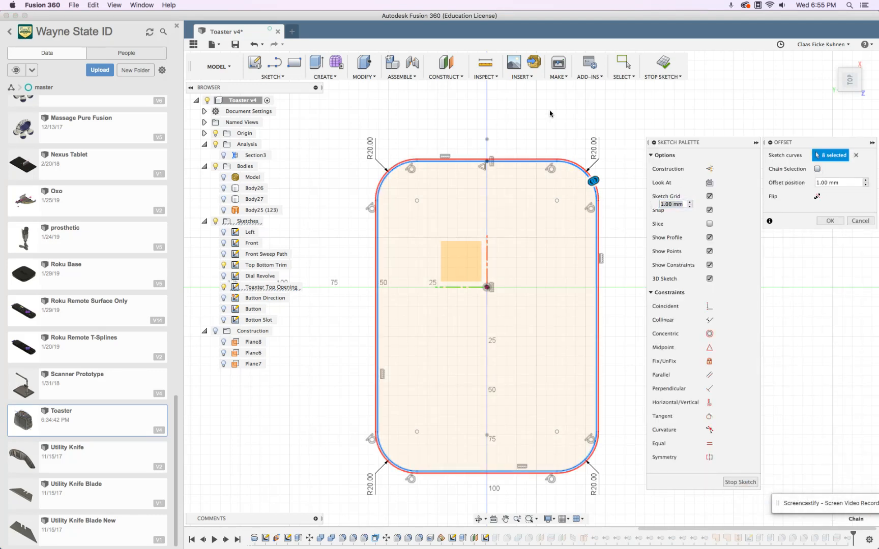
left_click(855, 155)
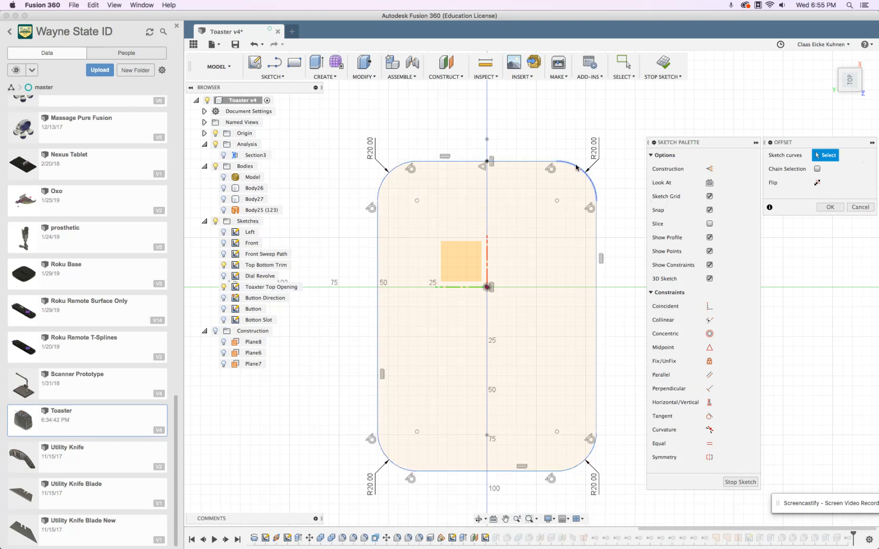
left_click(577, 167)
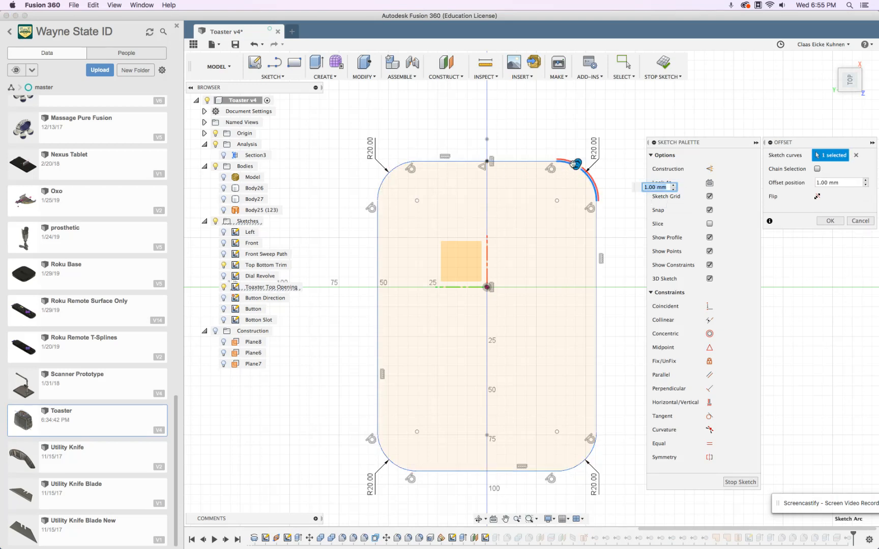
left_click_drag(573, 169, 382, 192)
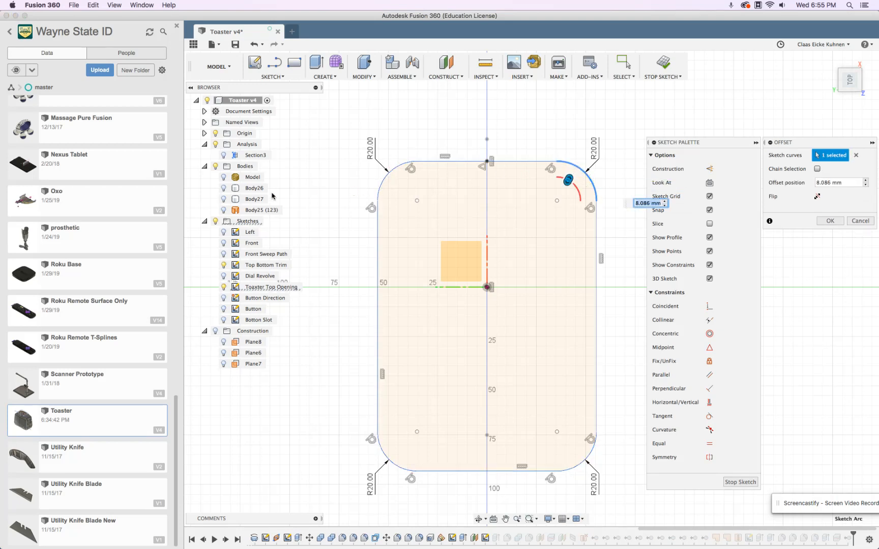
left_click(225, 177)
scroll(580, 189, "up", 3)
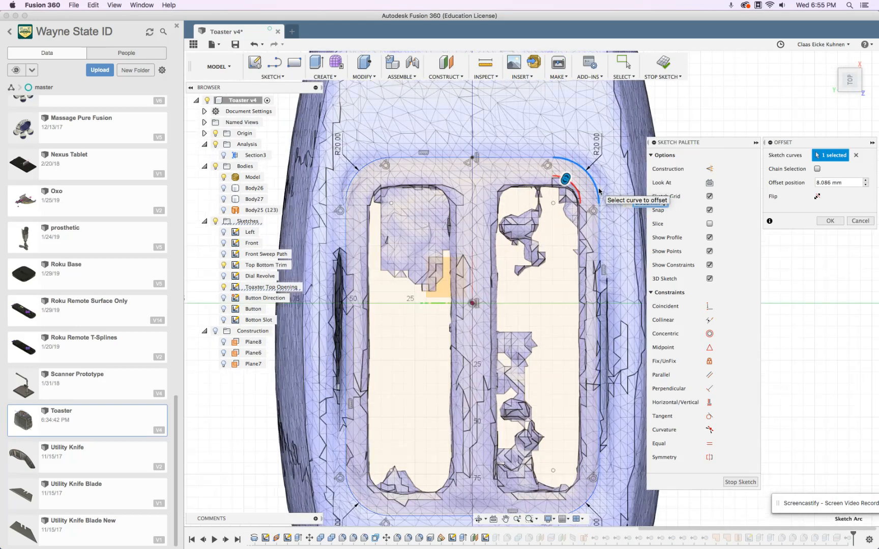
type("8")
key("Return")
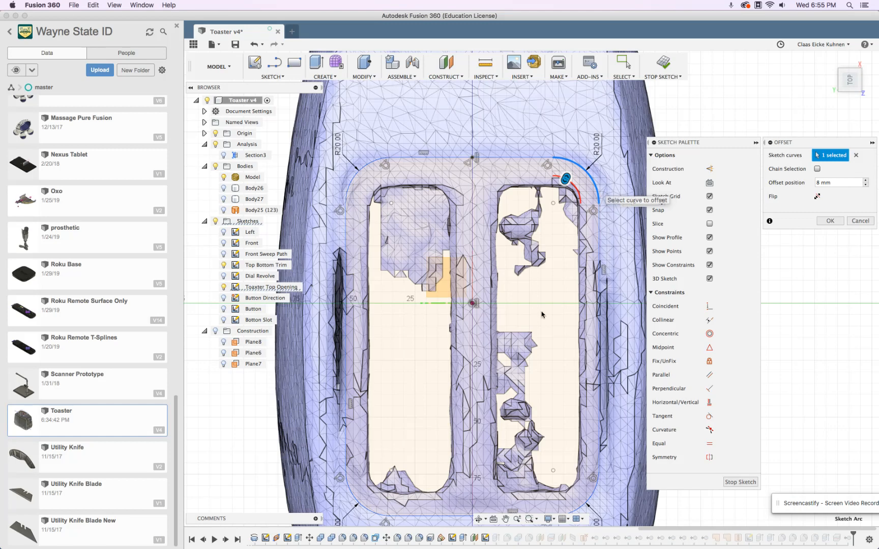
key("Return")
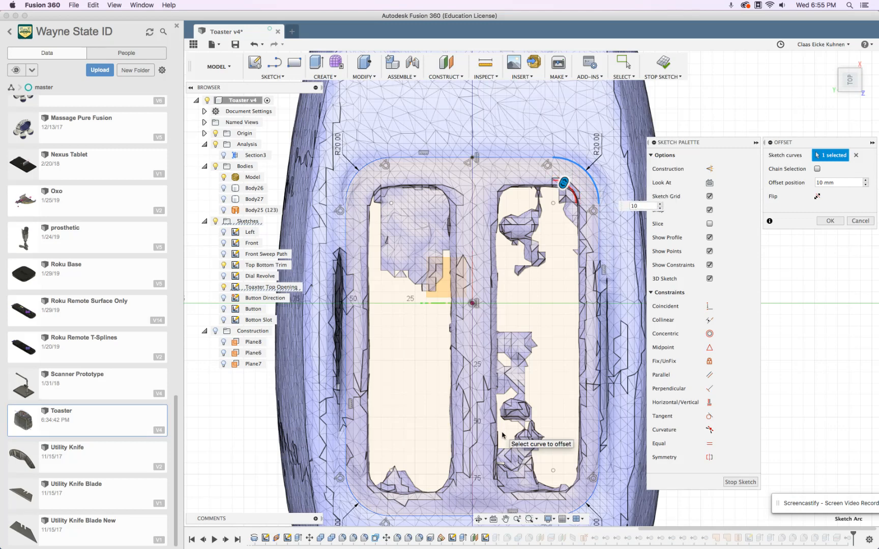
key("Return")
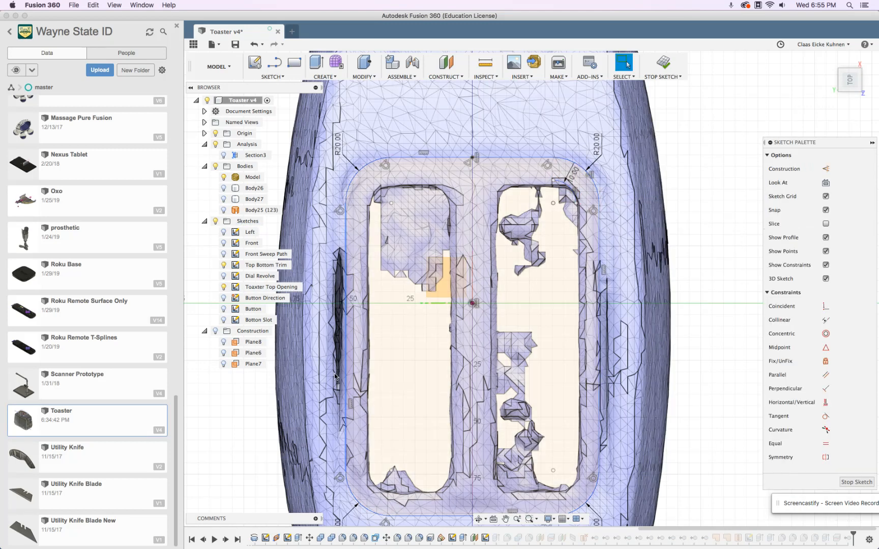
left_click(224, 177)
scroll(440, 228, "down", 2)
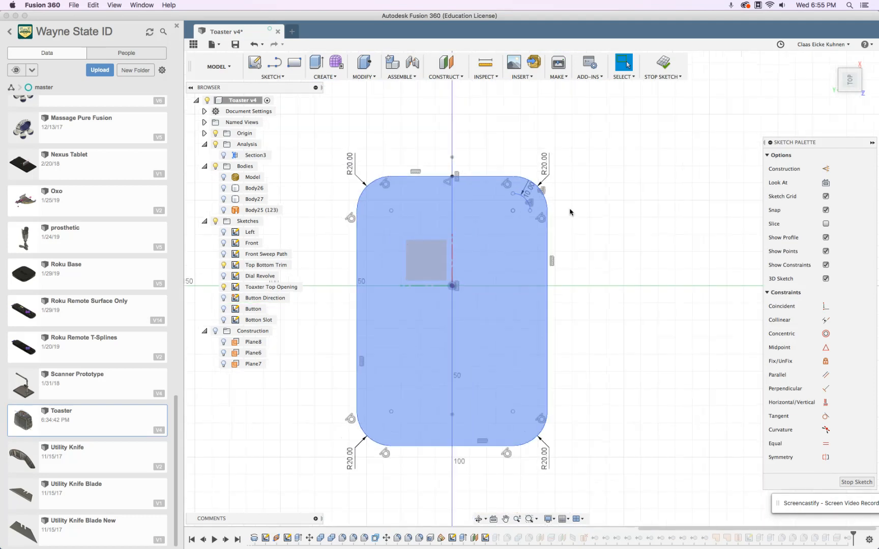
Step: Offset the outline's upper-left corner arc 10 mm inward
key("o")
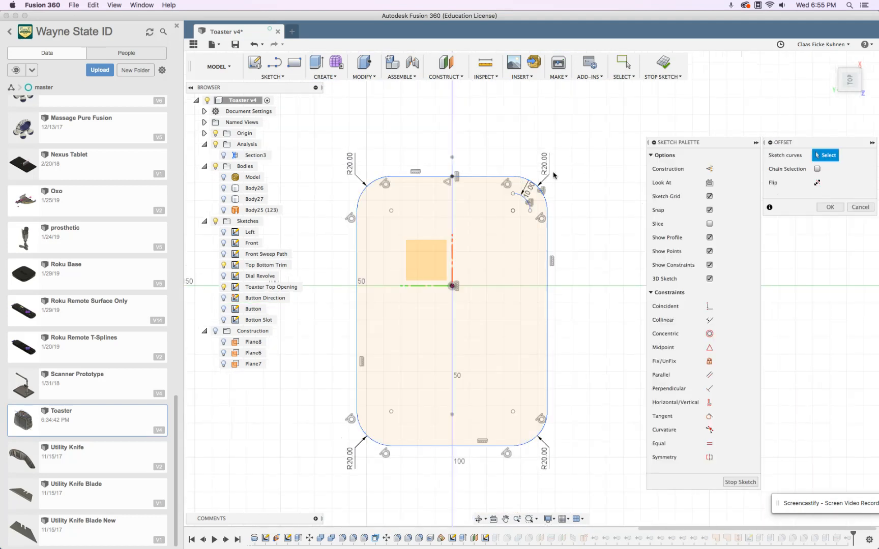
left_click(361, 197)
left_click_drag(350, 189, 381, 206)
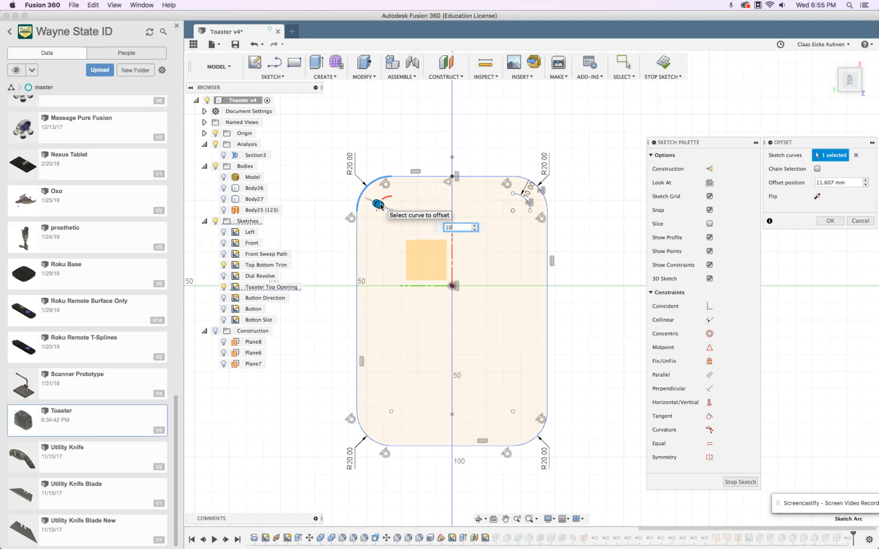
key("Return")
Step: Offset the outline's lower-right corner arc 10 mm inward
right_click(616, 274)
left_click(616, 247)
left_click(536, 437)
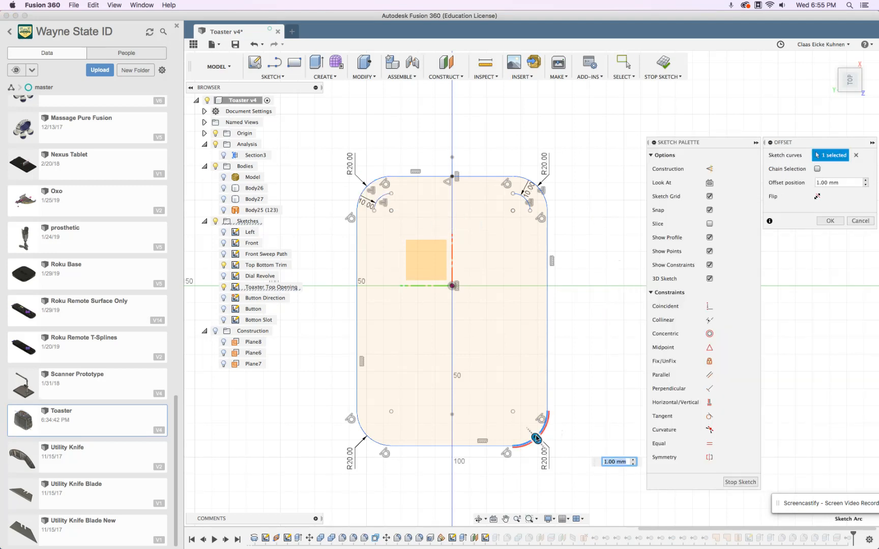
left_click_drag(536, 436, 528, 428)
key("Return")
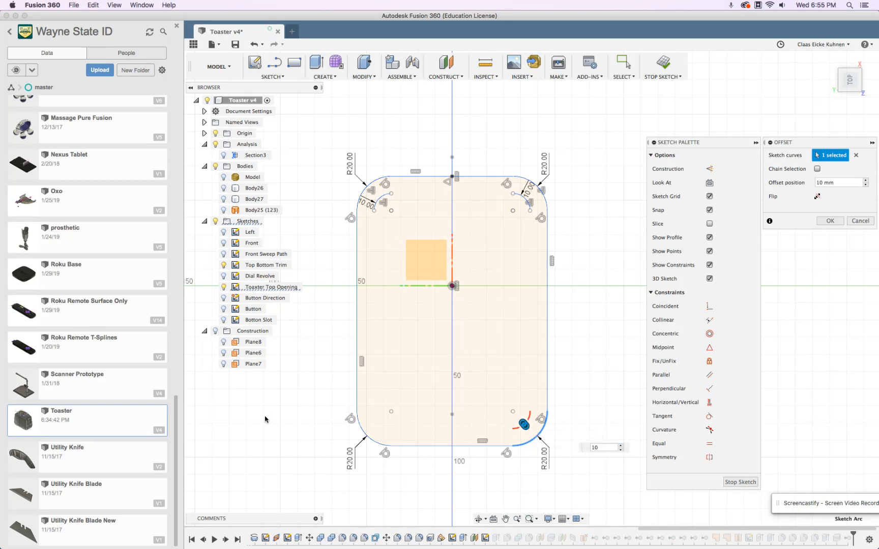
Step: Offset the outline's lower-left corner arc 10 mm inward
right_click(296, 419)
left_click(303, 395)
left_click(361, 429)
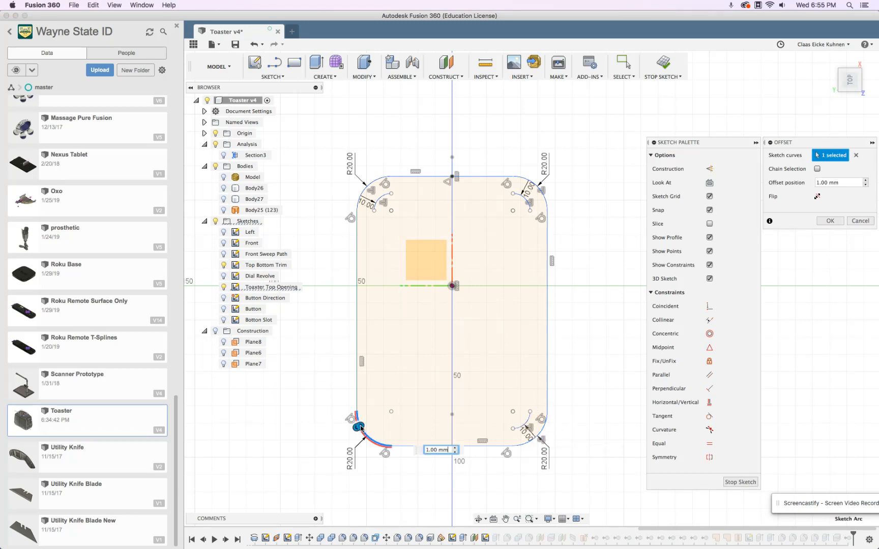
left_click_drag(368, 425, 389, 422)
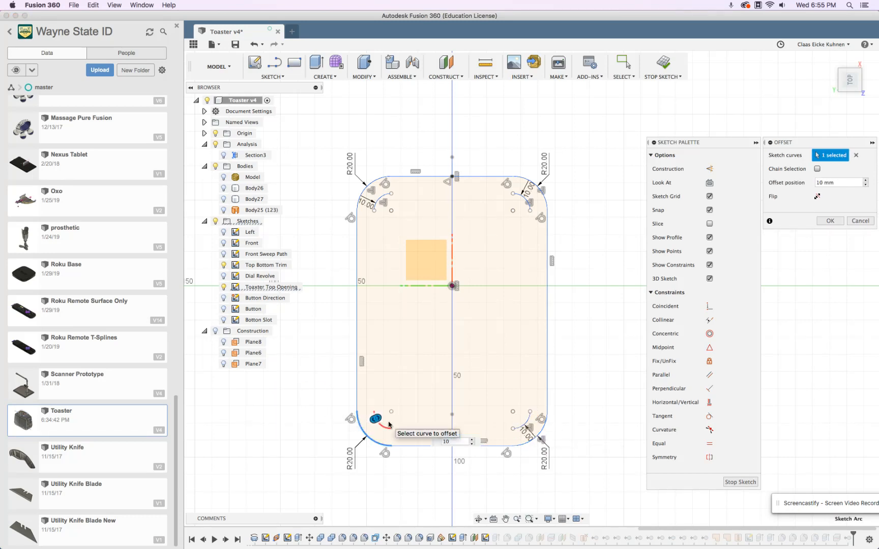
key("Return")
Step: Join the upper and lower inner corner arcs with a straight line along each long side of the opening
scroll(544, 185, "up", 1)
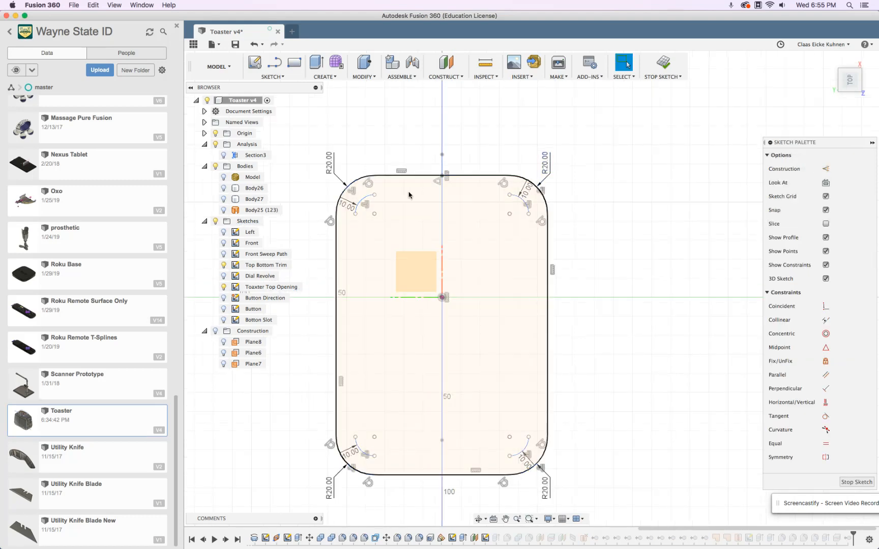
key("o")
left_click(357, 218)
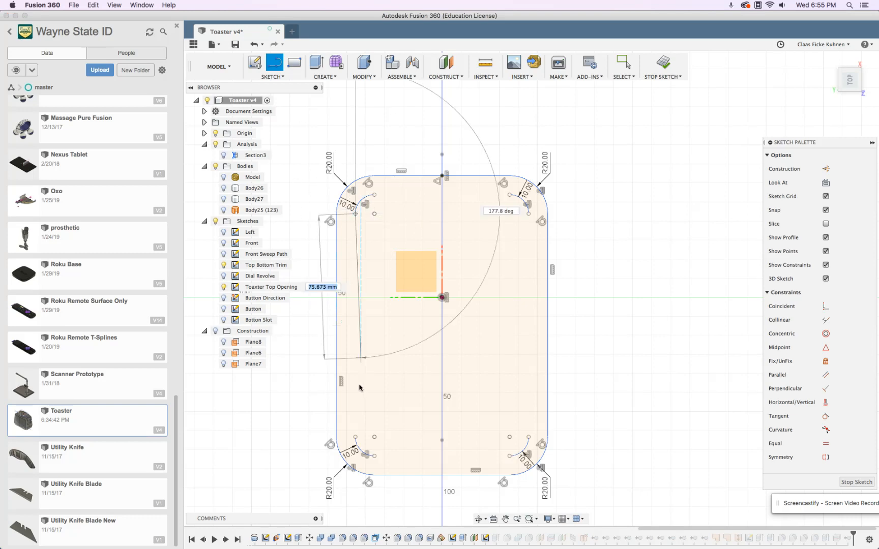
key("Return")
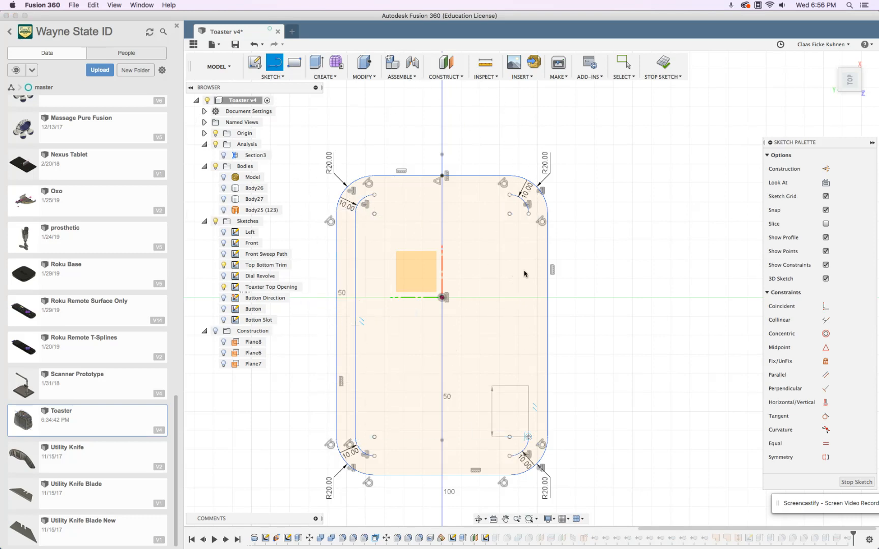
left_click(528, 215)
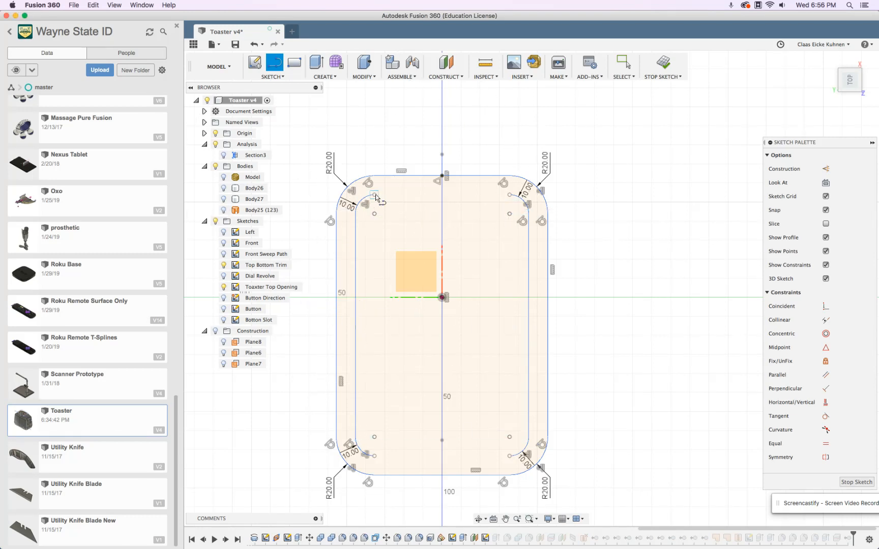
Step: Close both bread-slot outlines with short end lines from the inner arcs and a long inner line on each side of the centre axis
left_click(404, 195)
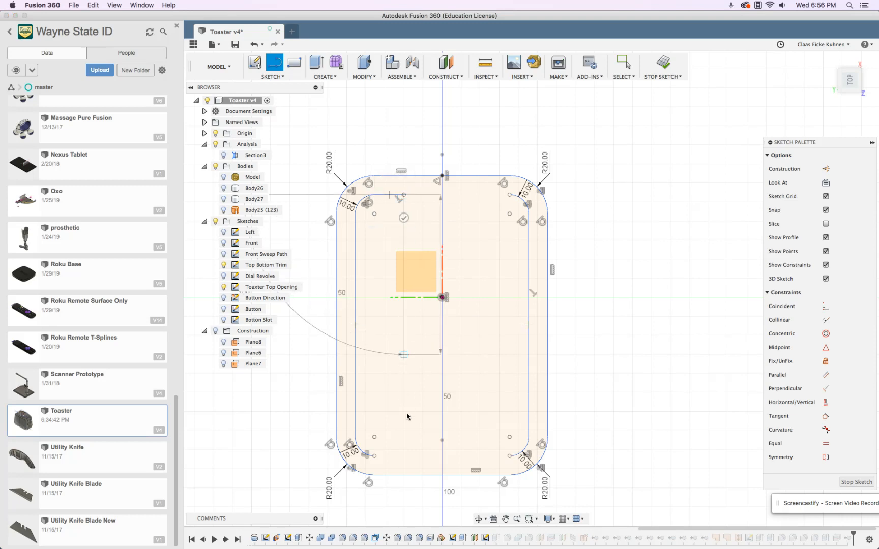
left_click(404, 451)
left_click(374, 456)
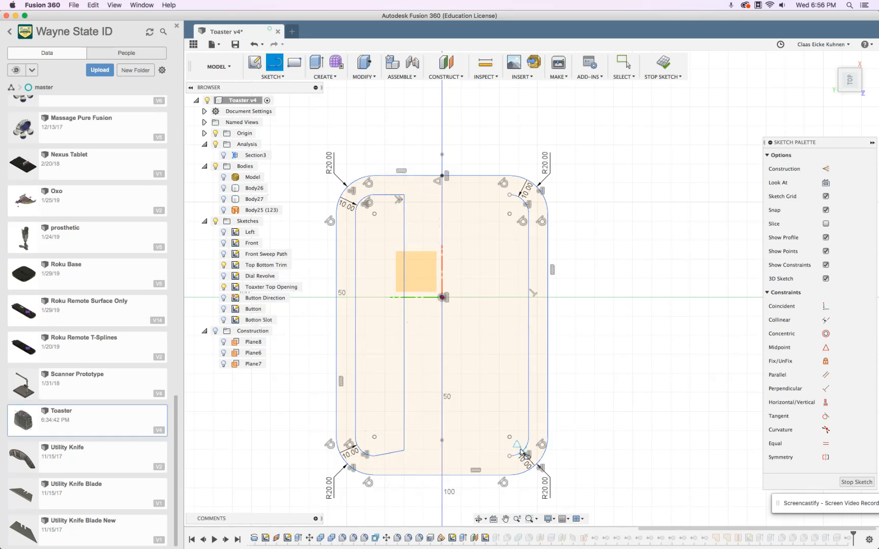
left_click(509, 457)
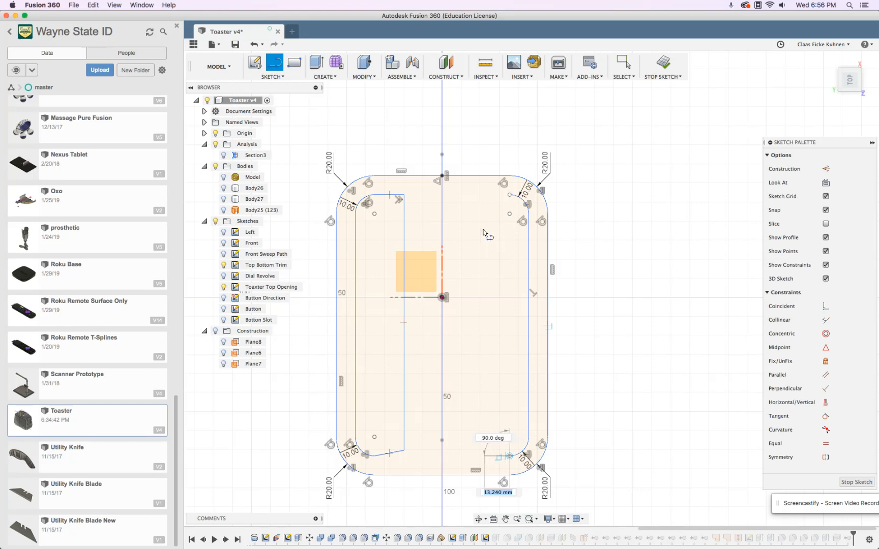
left_click(484, 195)
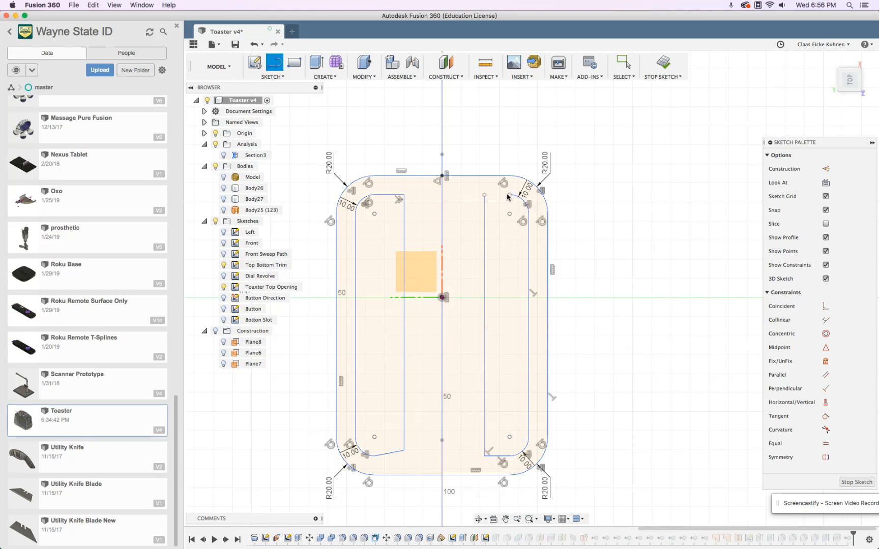
left_click(509, 194)
Step: Constrain the left slot's slanted lower end line to horizontal
left_click(825, 402)
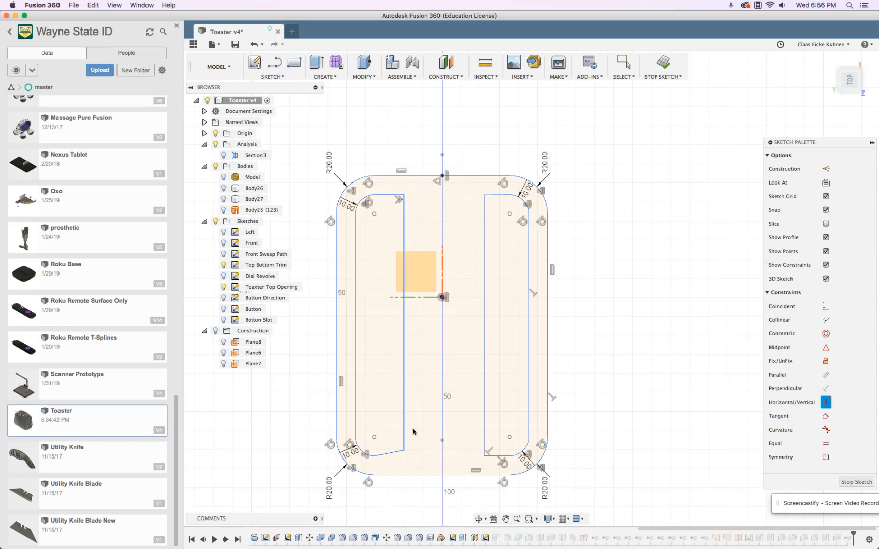
left_click(392, 453)
scroll(407, 241, "up", 5)
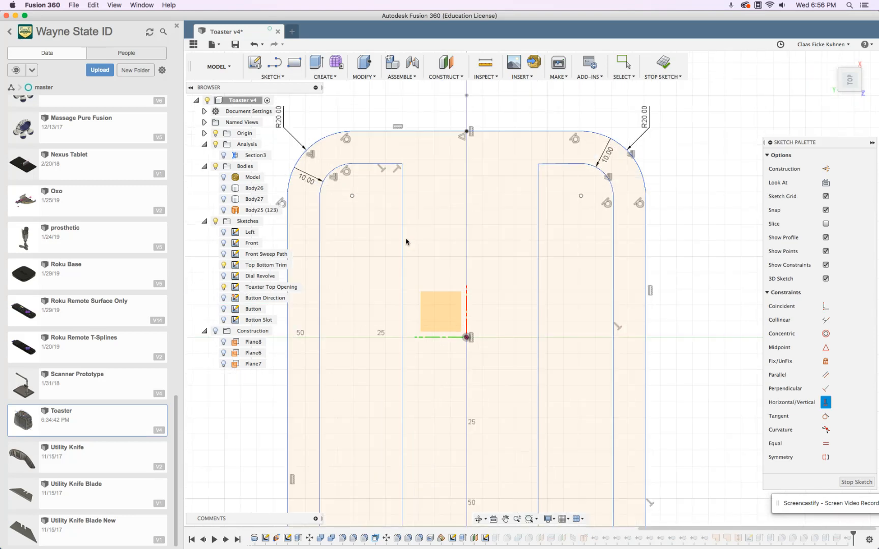
key("Escape")
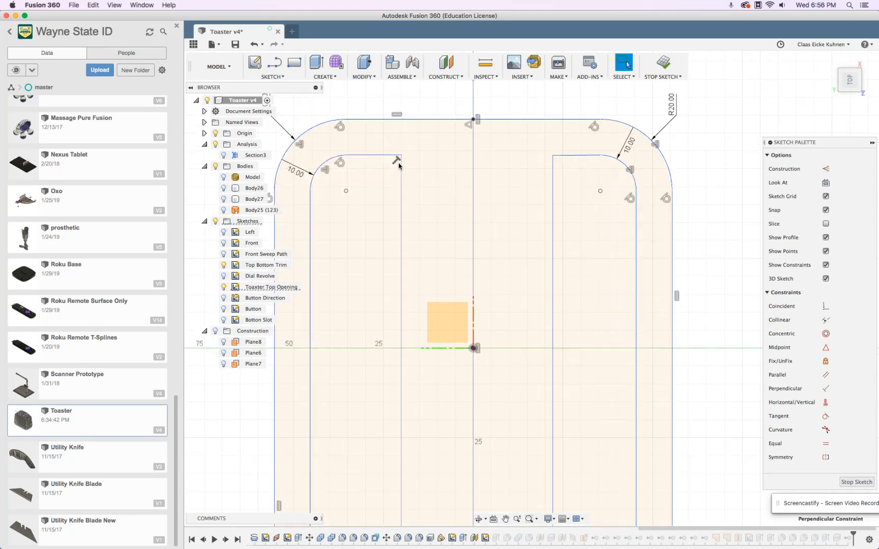
Step: Constrain the long inner lines of both bread slots to vertical
scroll(590, 303, "down", 3)
scroll(581, 458, "down", 3)
scroll(661, 455, "up", 3)
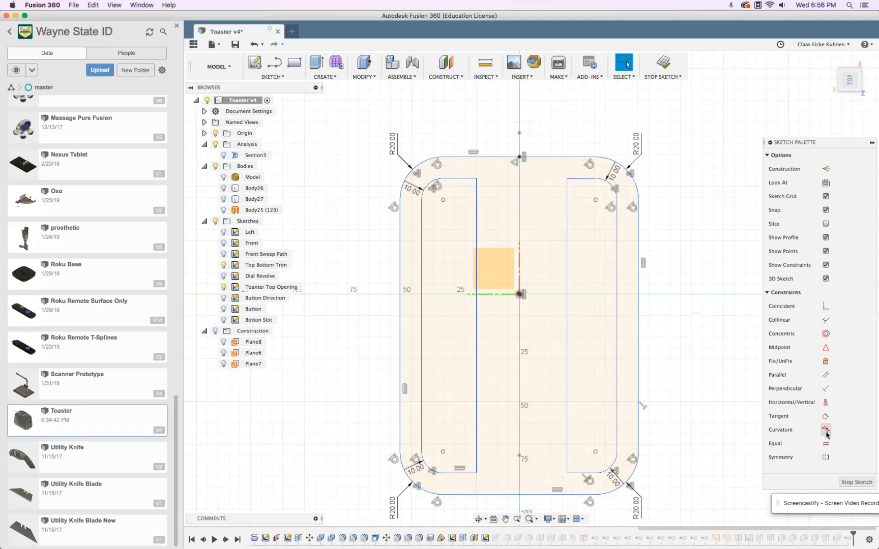
left_click(825, 402)
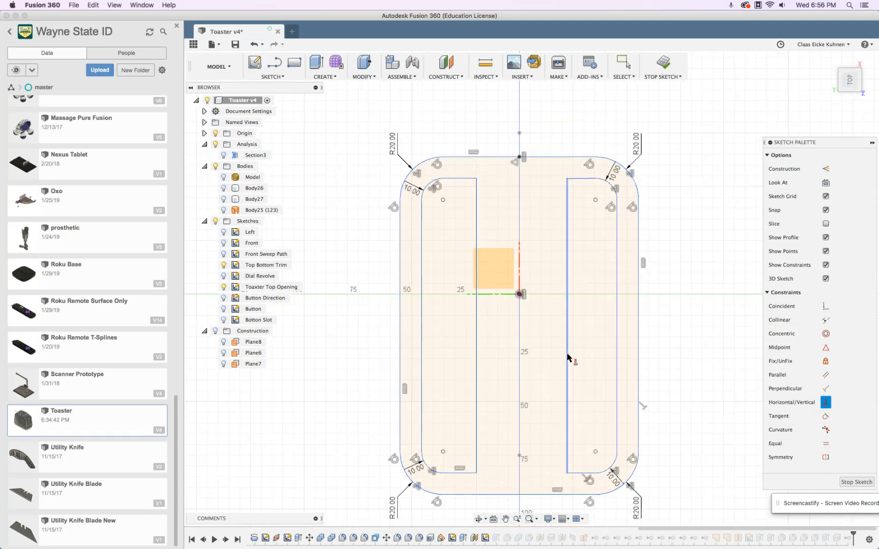
left_click(475, 190)
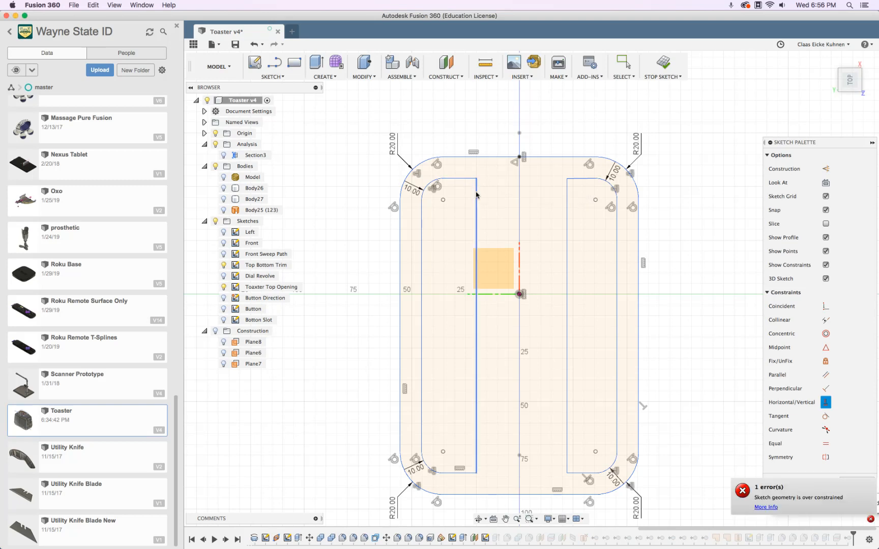
scroll(575, 209, "down", 4)
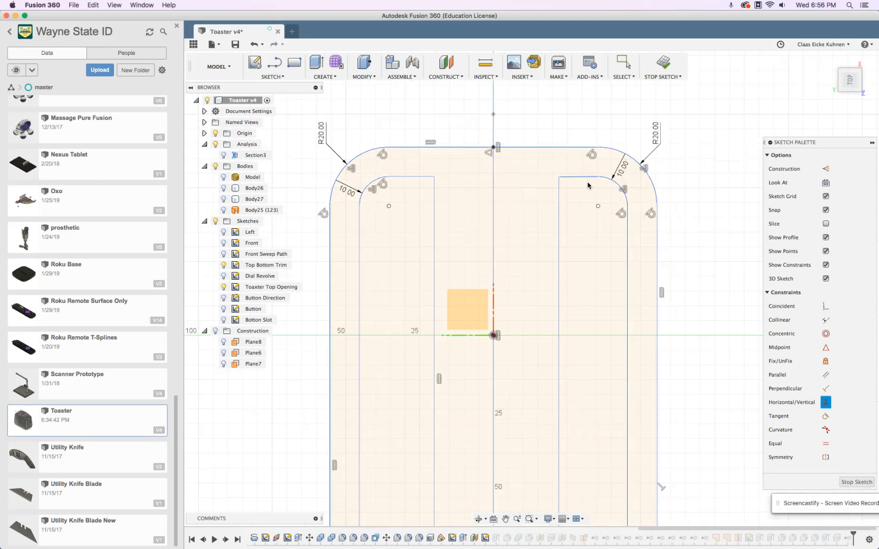
left_click(561, 266)
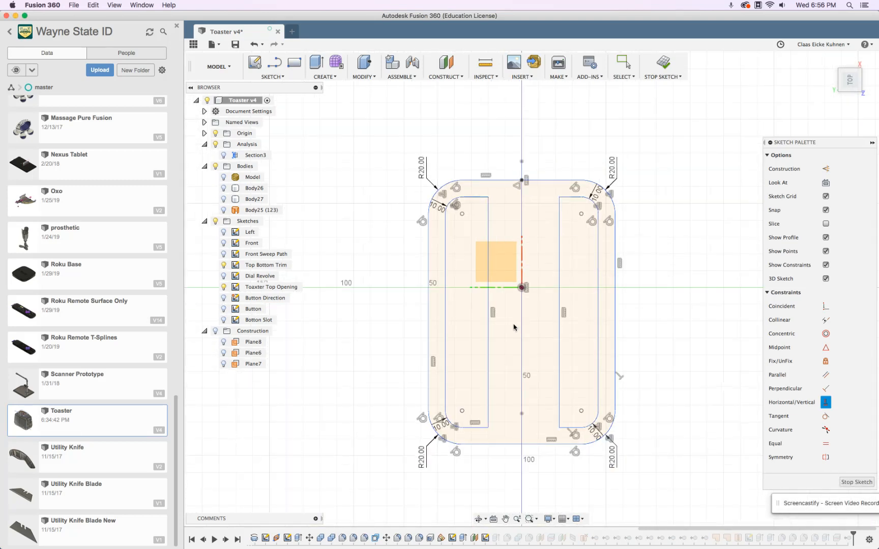
key("Escape")
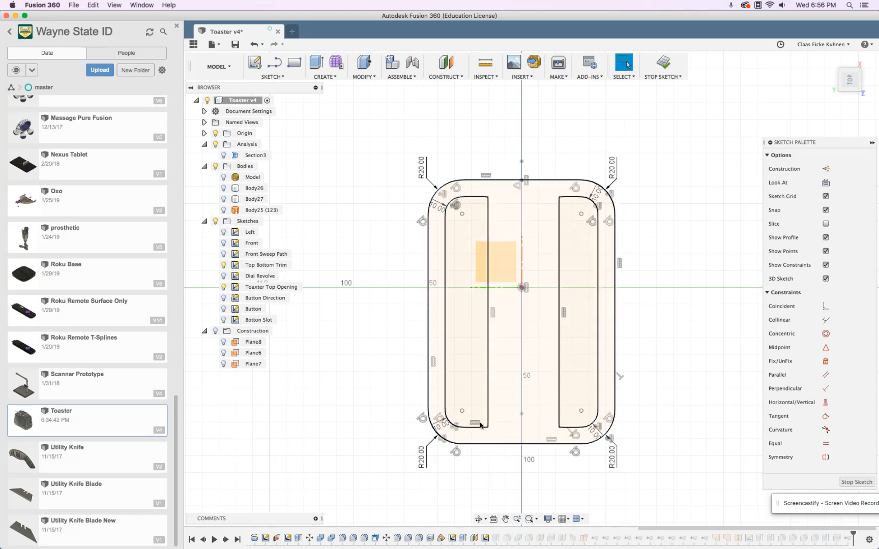
Step: Add a driven radius dimension to the right slot's upper outer corner arc
scroll(591, 233, "up", 1)
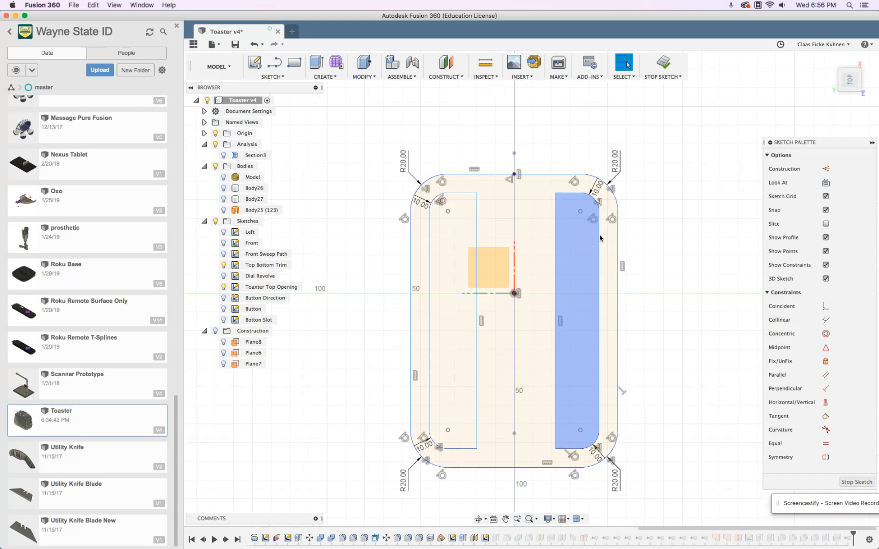
scroll(617, 232, "down", 1)
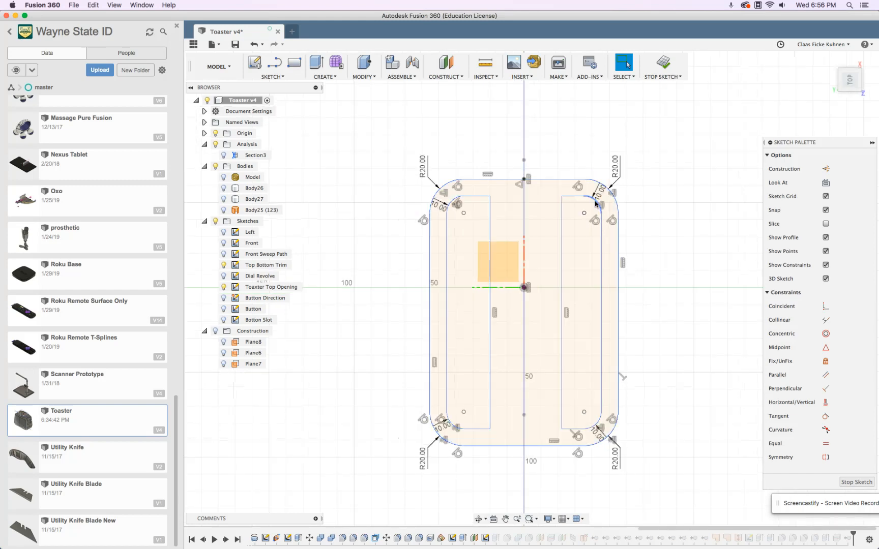
scroll(596, 203, "up", 2)
left_click(595, 202)
key("d")
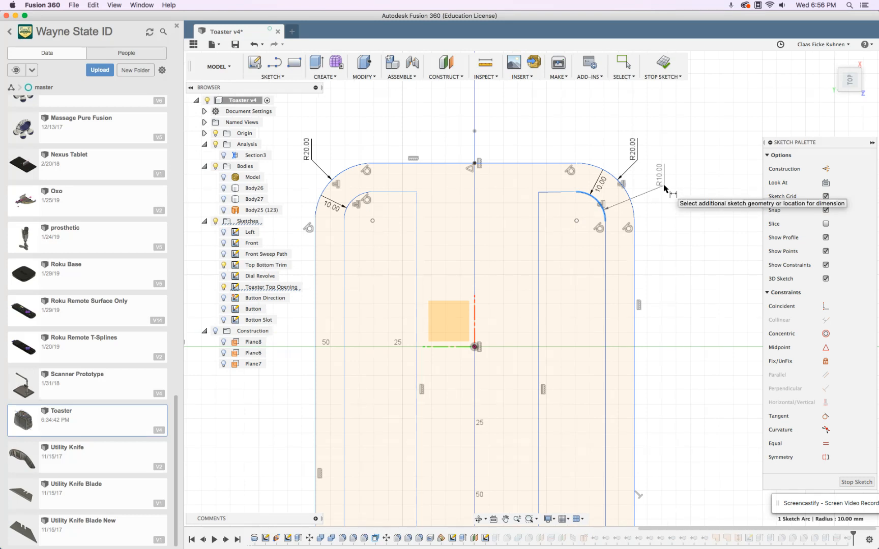
left_click(666, 211)
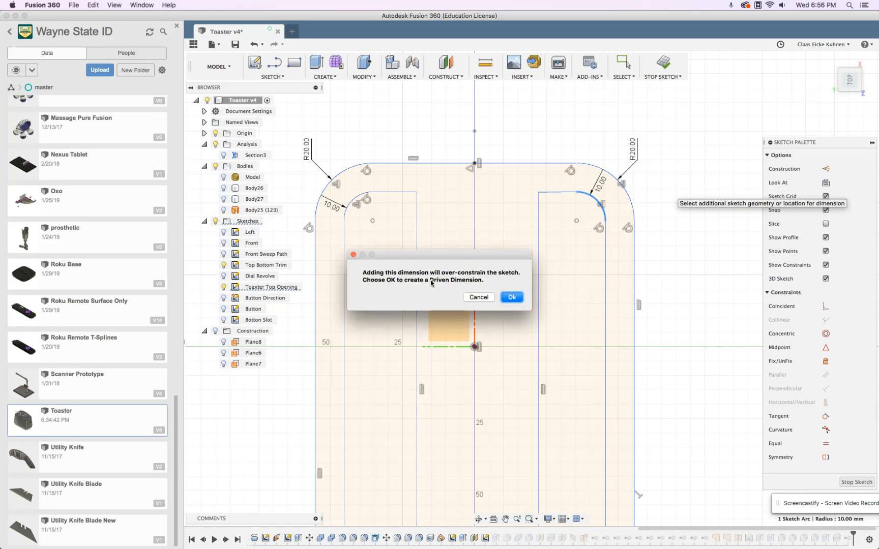
left_click(512, 298)
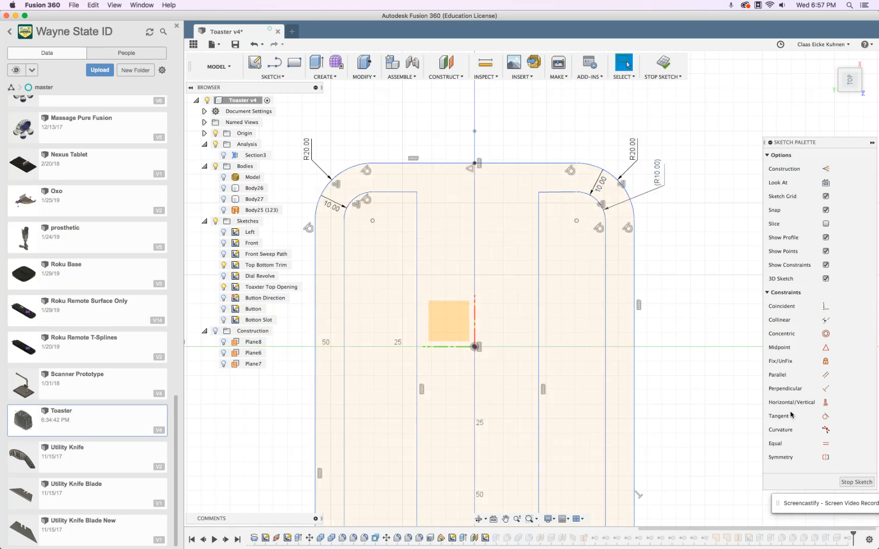
Step: Make the right slot's upper end line and the left slot's lower end line tangent to their adjoining corner arcs
left_click(825, 416)
left_click(571, 193)
left_click(588, 194)
scroll(408, 263, "up", 3)
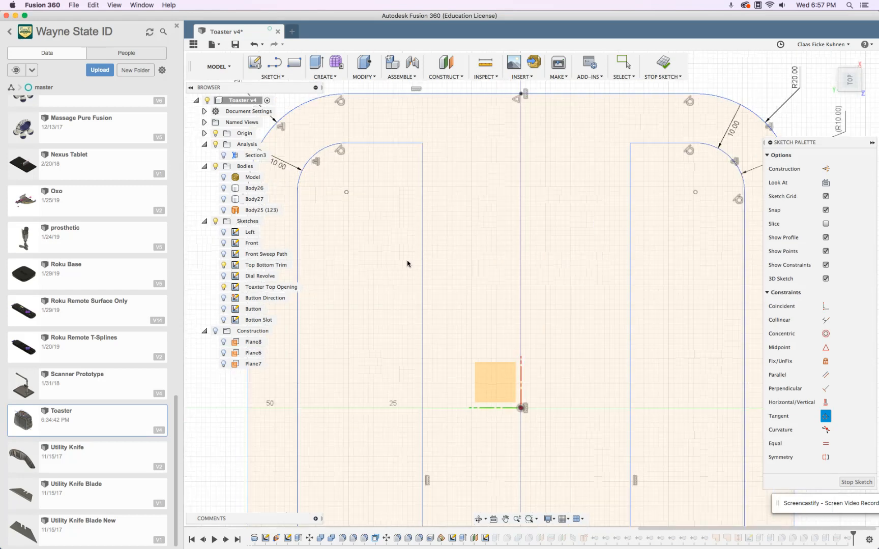
scroll(409, 264, "down", 5)
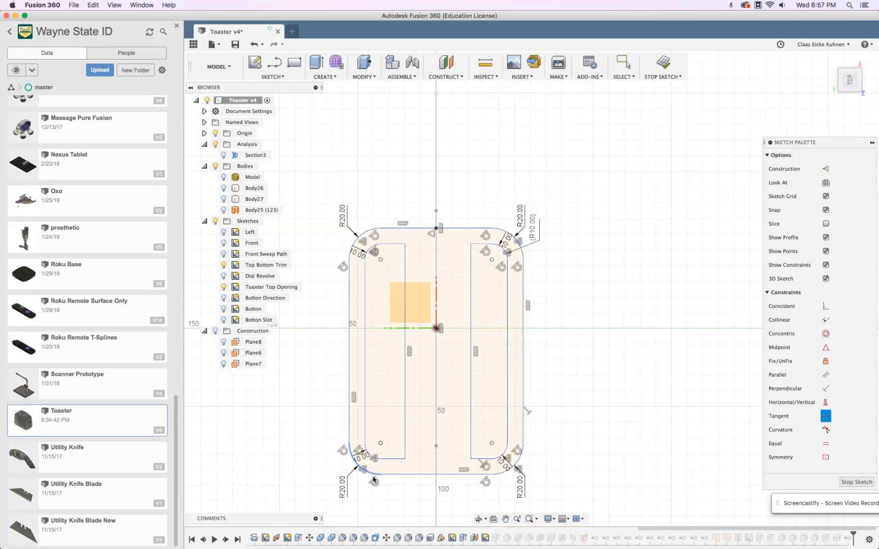
scroll(409, 430, "up", 5)
left_click(409, 427)
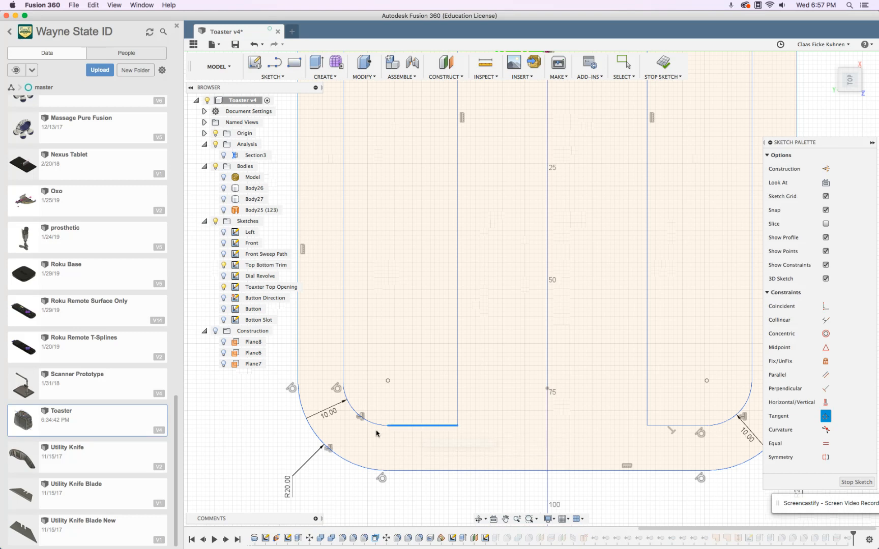
scroll(416, 445, "down", 4)
scroll(534, 438, "up", 4)
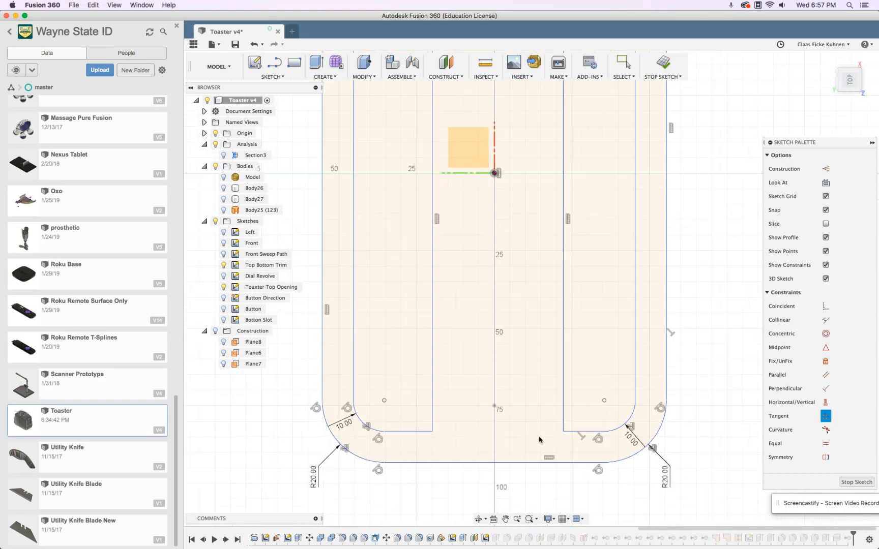
scroll(630, 438, "down", 2)
key("Escape")
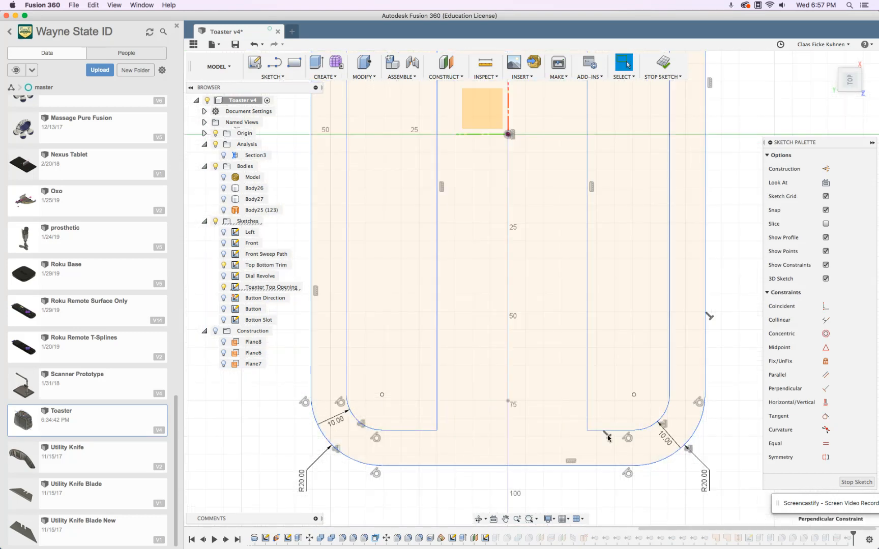
Step: Widen the bread slots by moving their long inner lines closer to the centre axis
scroll(609, 442, "down", 1)
scroll(609, 440, "down", 2)
scroll(624, 230, "up", 3)
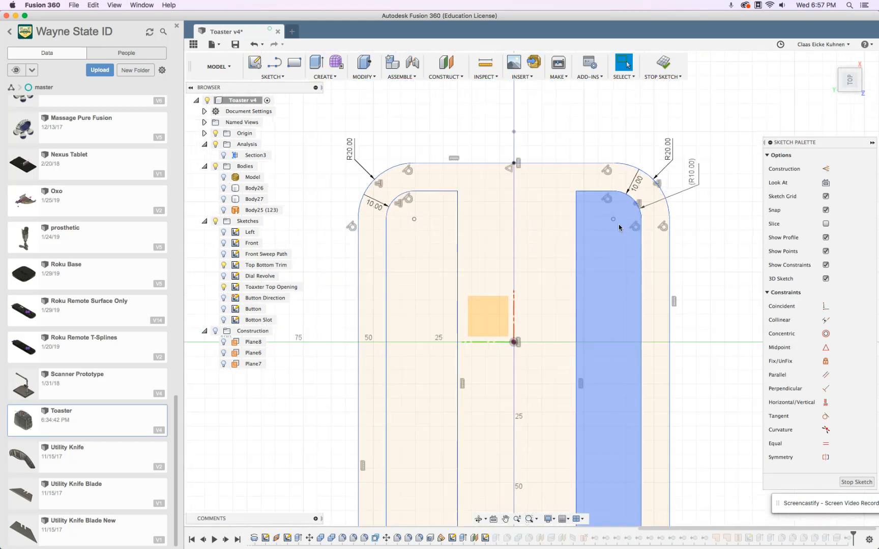
scroll(526, 226, "down", 3)
left_click_drag(497, 225, 503, 222)
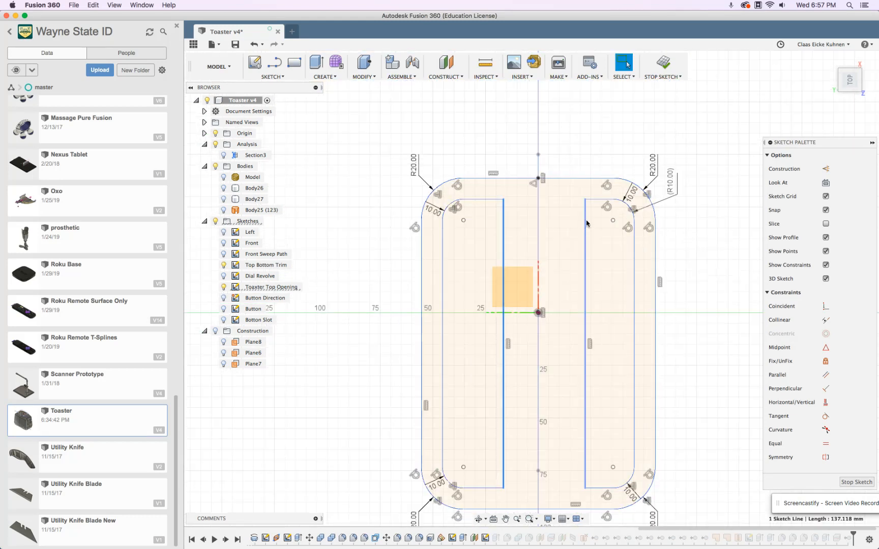
left_click_drag(580, 226, 570, 225)
left_click(579, 140)
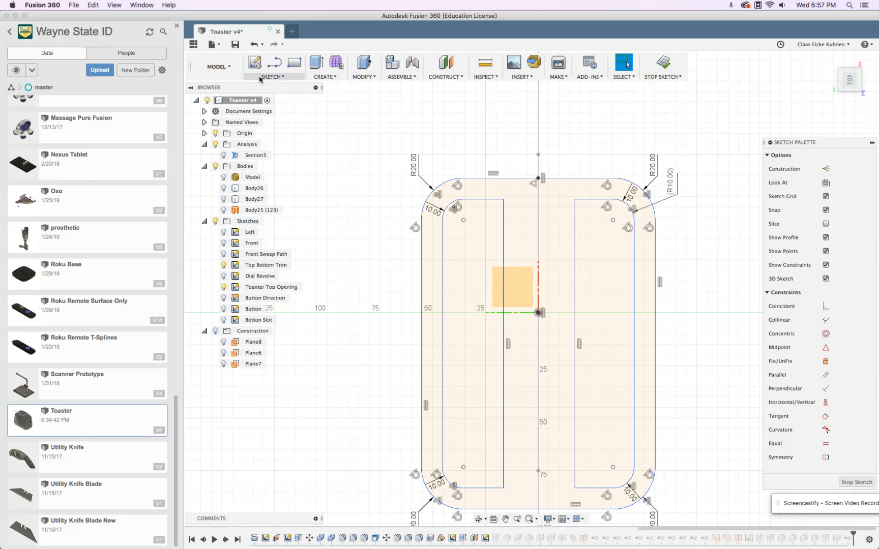
Step: Fillet the right slot's upper inner corner with a 10 mm radius
left_click(260, 79)
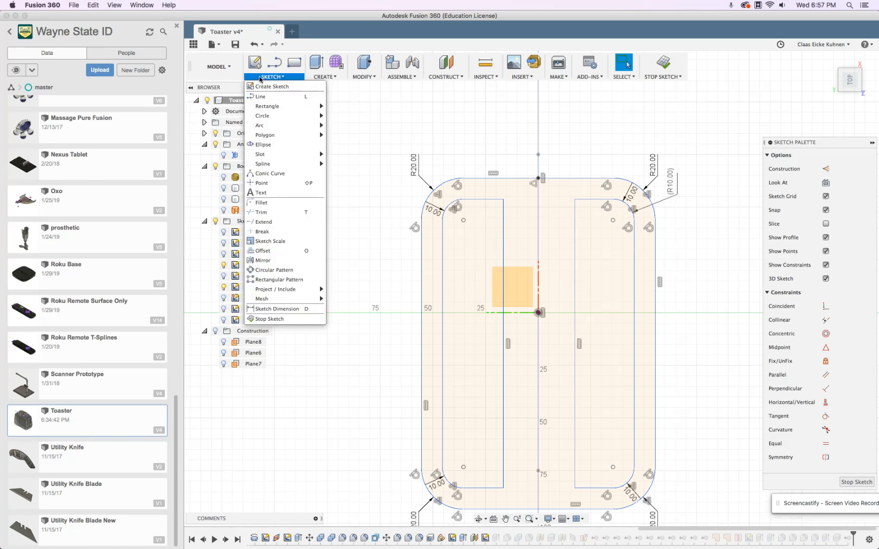
left_click(277, 203)
scroll(590, 203, "up", 5)
left_click(574, 198)
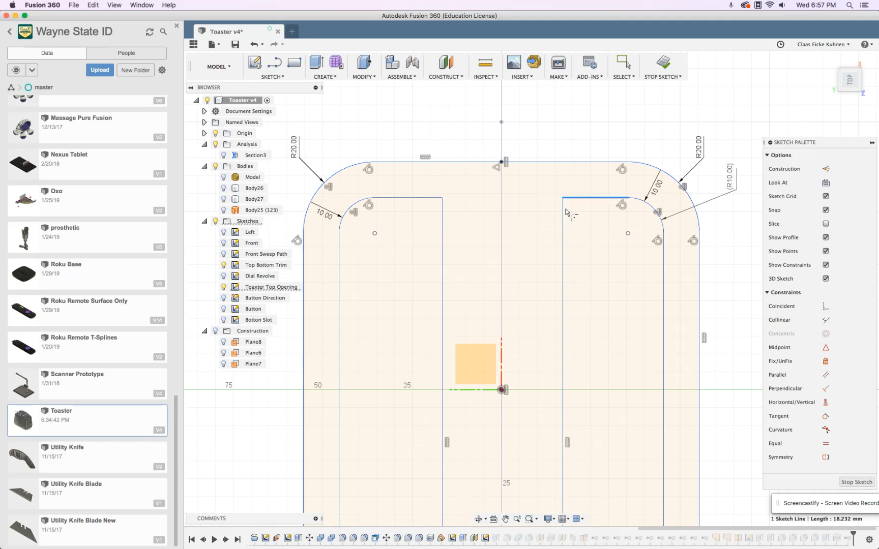
left_click(563, 217)
key("Return")
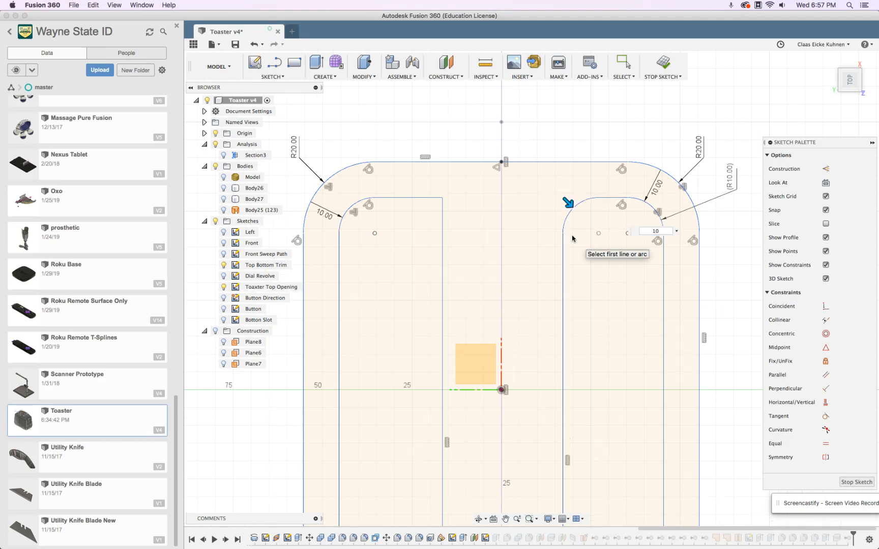
key("Escape")
Step: Fillet the upper and lower inner corners of the left slot with a 10 mm radius
left_click(521, 243)
right_click(522, 244)
left_click(493, 217)
left_click(443, 216)
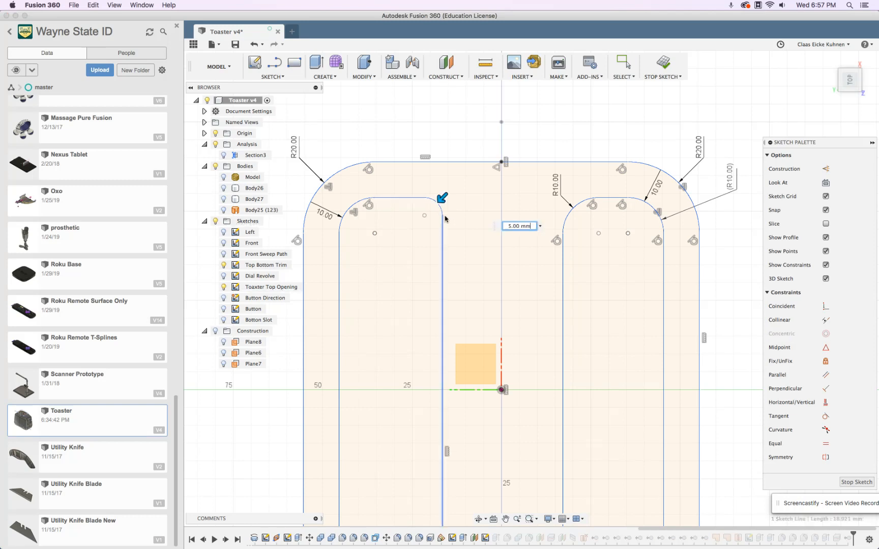
scroll(445, 224, "down", 6)
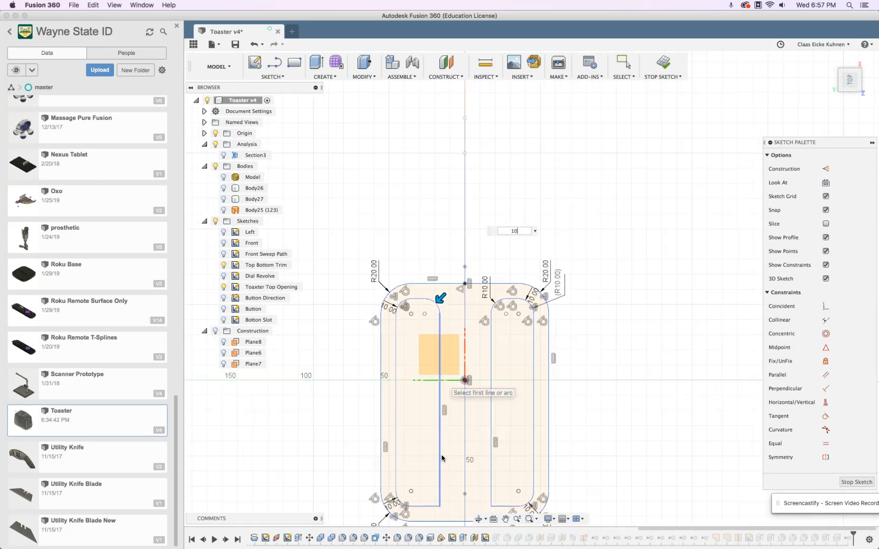
scroll(434, 498, "up", 8)
right_click(459, 444)
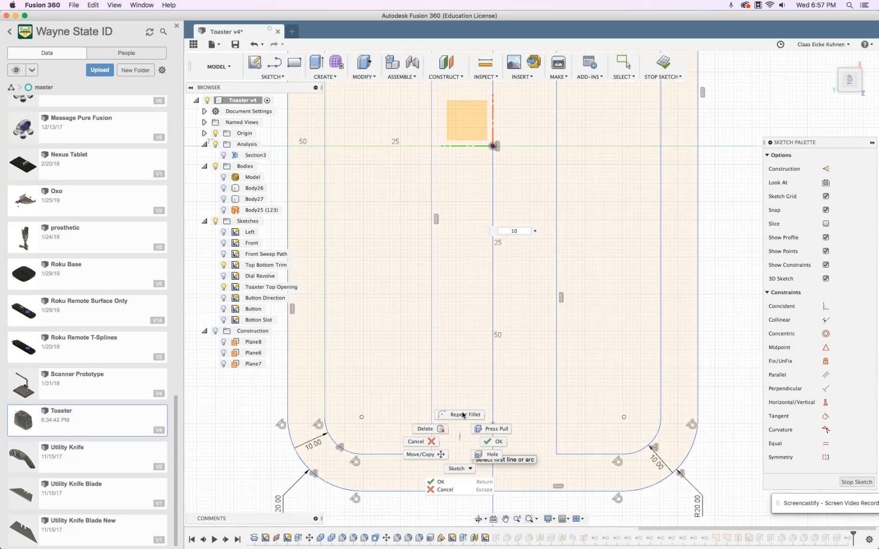
left_click(432, 428)
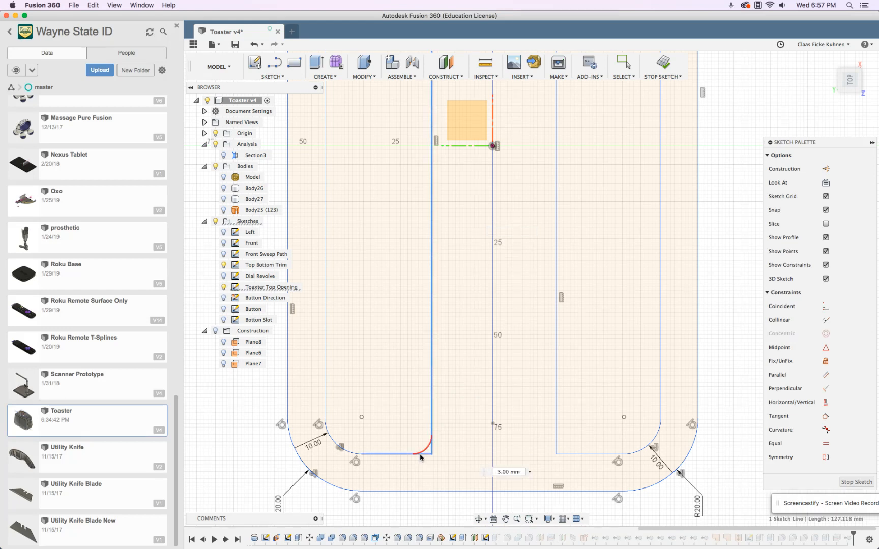
left_click(420, 457)
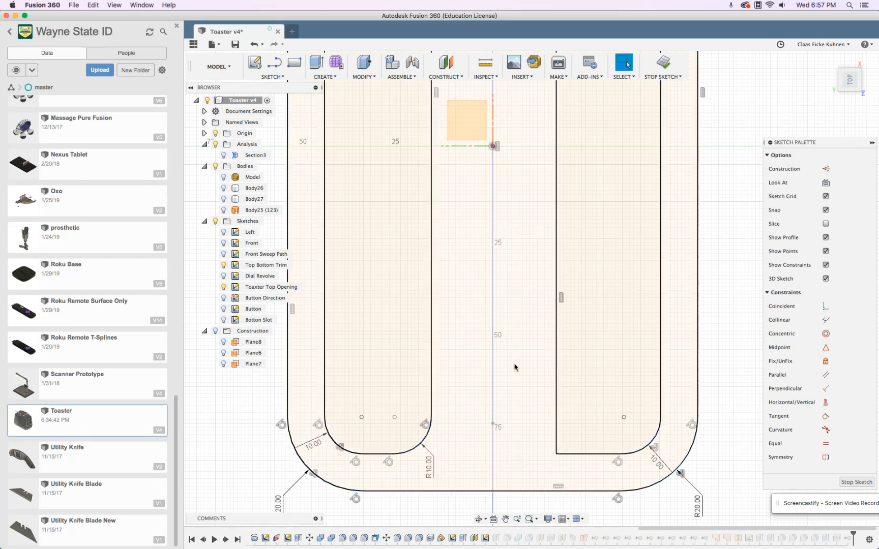
Step: Fillet the right slot's lower inner corner with a 10 mm radius
right_click(515, 365)
left_click(514, 347)
left_click(557, 437)
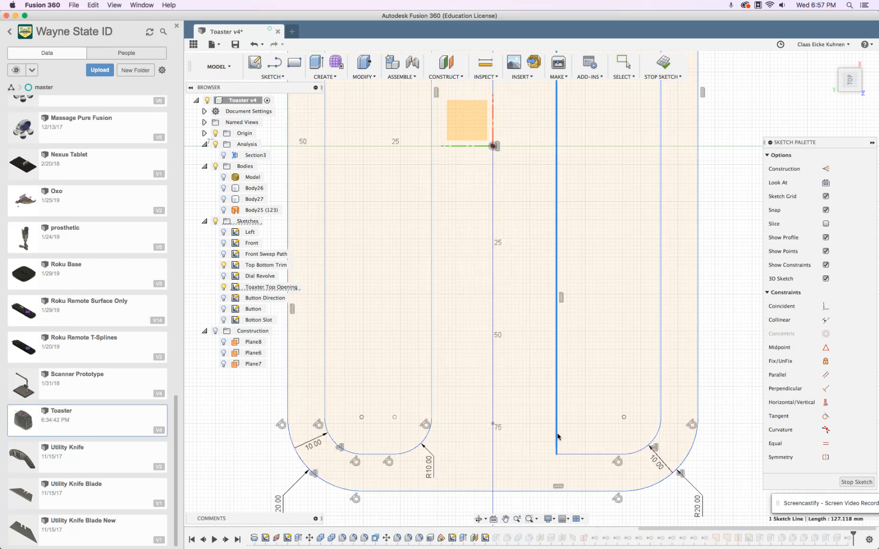
left_click(572, 454)
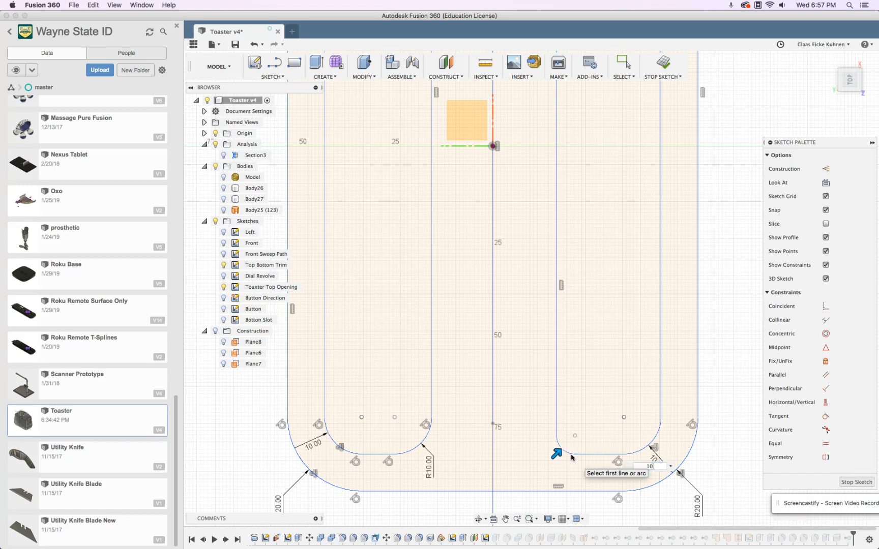
key("Escape")
scroll(496, 304, "down", 5)
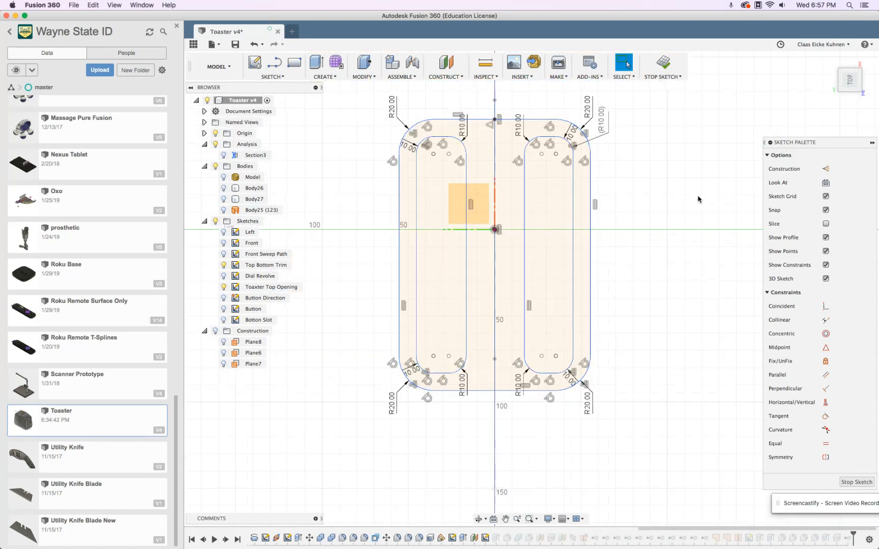
Step: Show the Model mesh temporarily and move the left slot's long inner line inward to match the mesh's slot opening
left_click(223, 177)
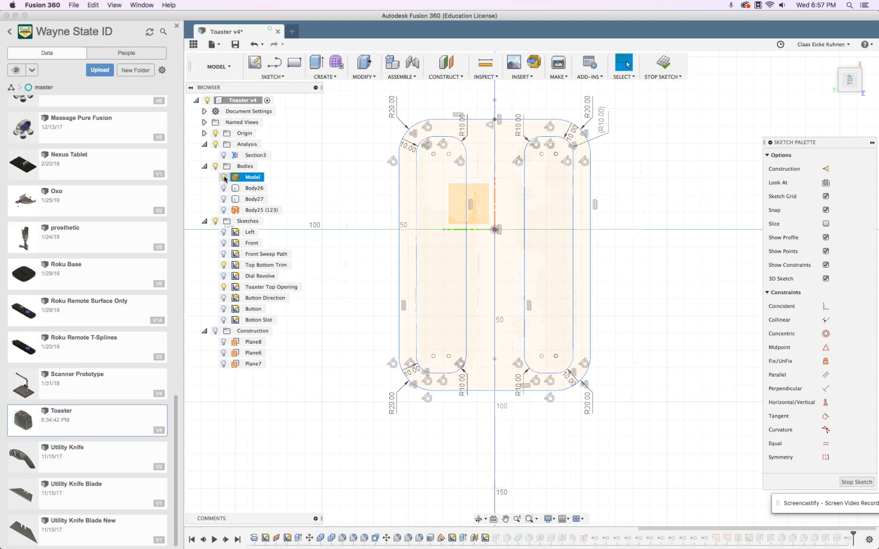
left_click(224, 178)
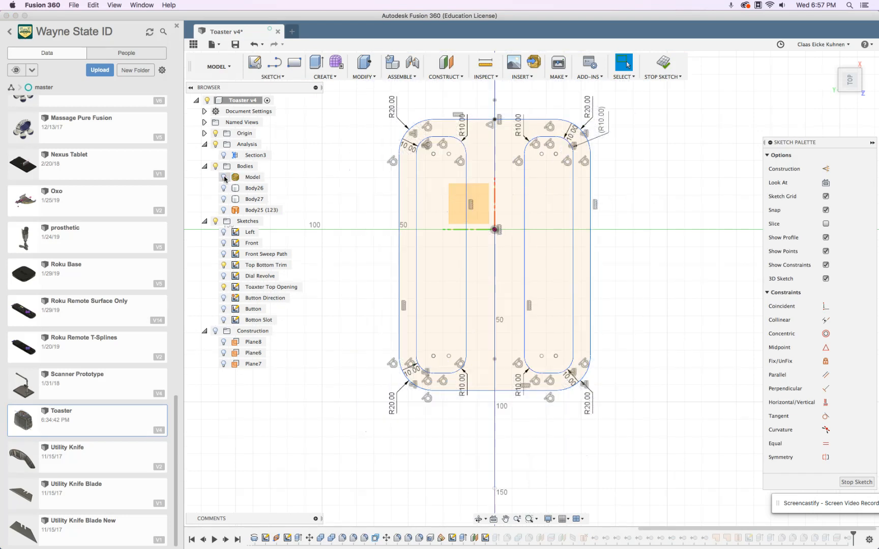
left_click(224, 178)
scroll(454, 238, "up", 5)
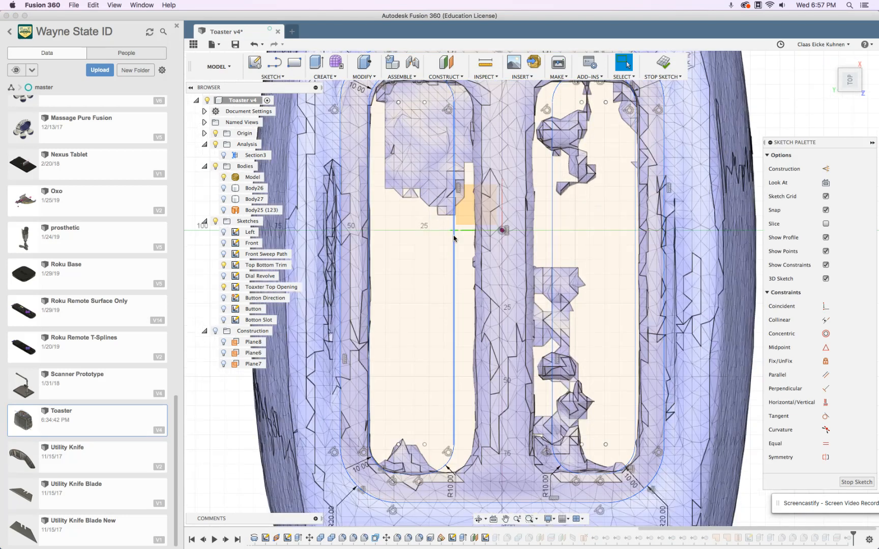
left_click_drag(460, 238, 486, 238)
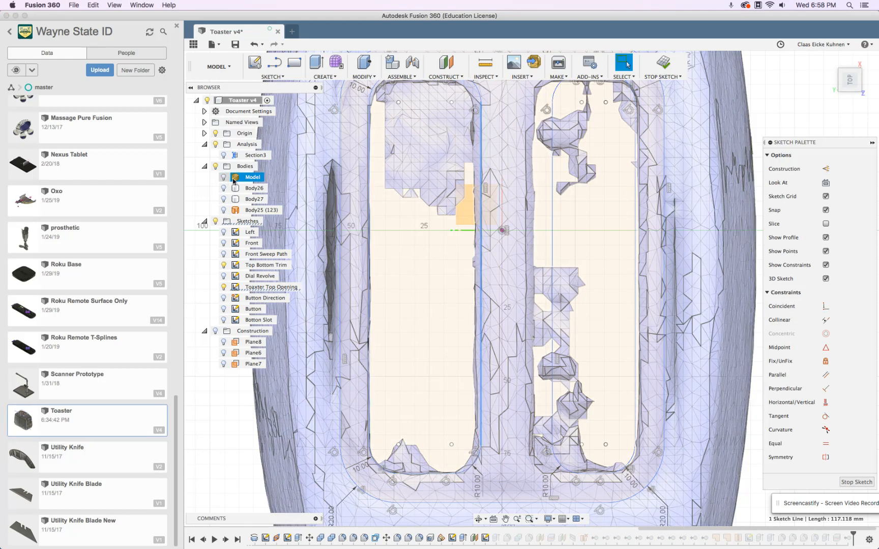
left_click(224, 178)
scroll(478, 250, "down", 3)
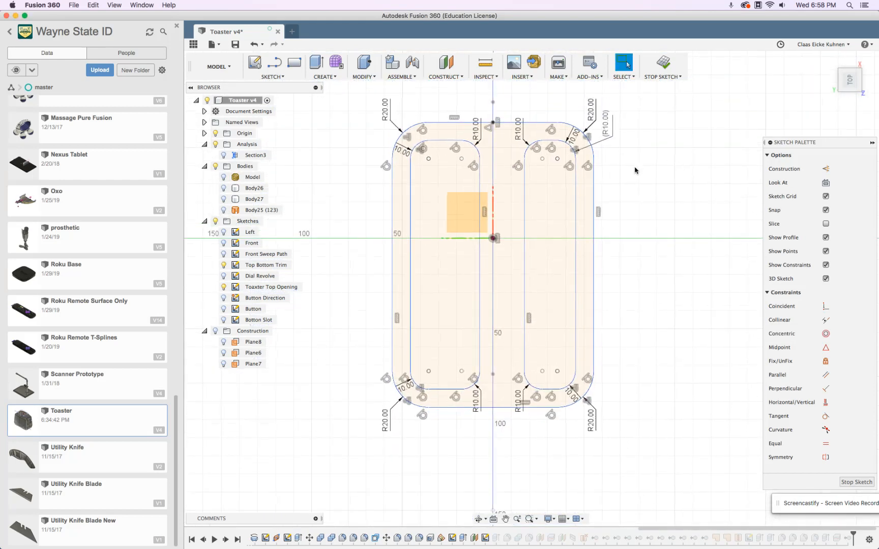
Step: Constrain the upper end lines of both slots to equal length and compare the outlines with the Model mesh
scroll(635, 170, "down", 2)
left_click(465, 142)
left_click(562, 146, "shift")
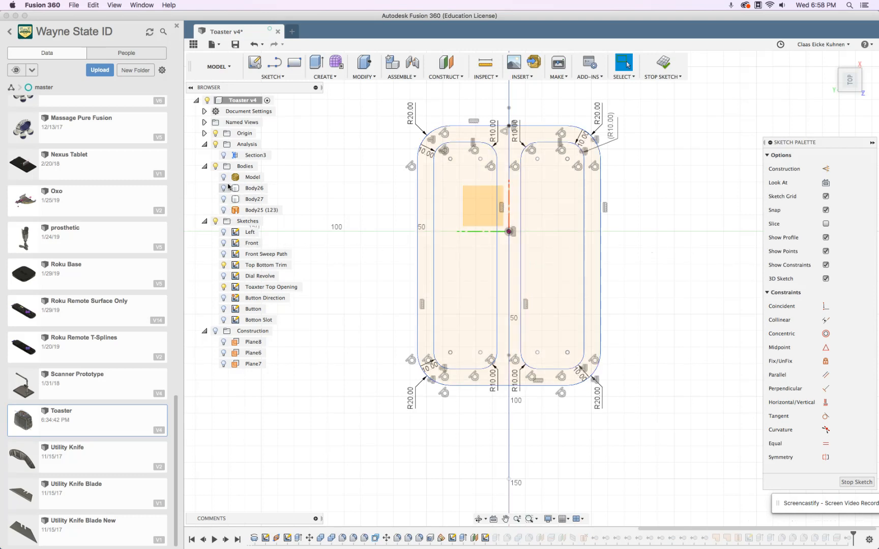
left_click(224, 177)
left_click(224, 177)
left_click(224, 177)
left_click(224, 177)
Step: Finish editing the top opening sketch and show Body44, the inner block
mouse_move(627, 225)
middle_mouse_down("shift")
mouse_move(621, 153)
mouse_move(631, 93)
middle_mouse_up("shift")
left_click(648, 59)
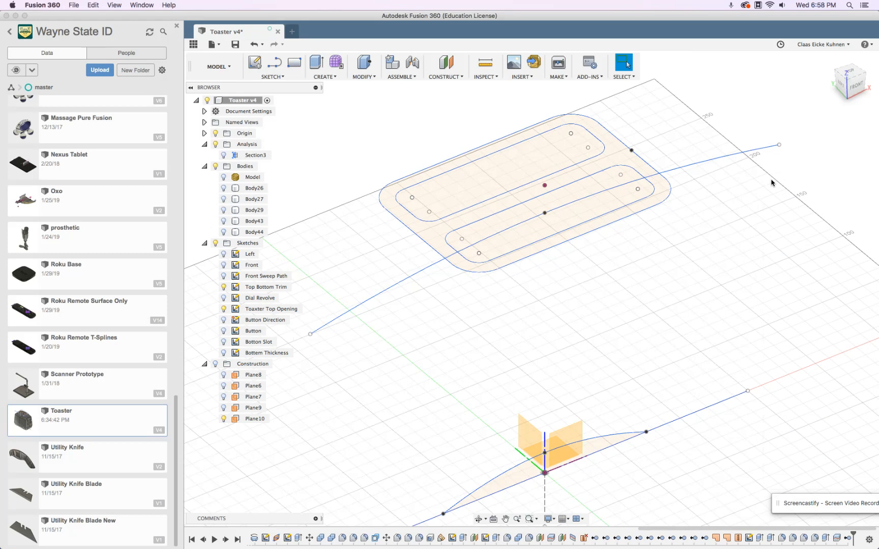
scroll(556, 463, "down", 3)
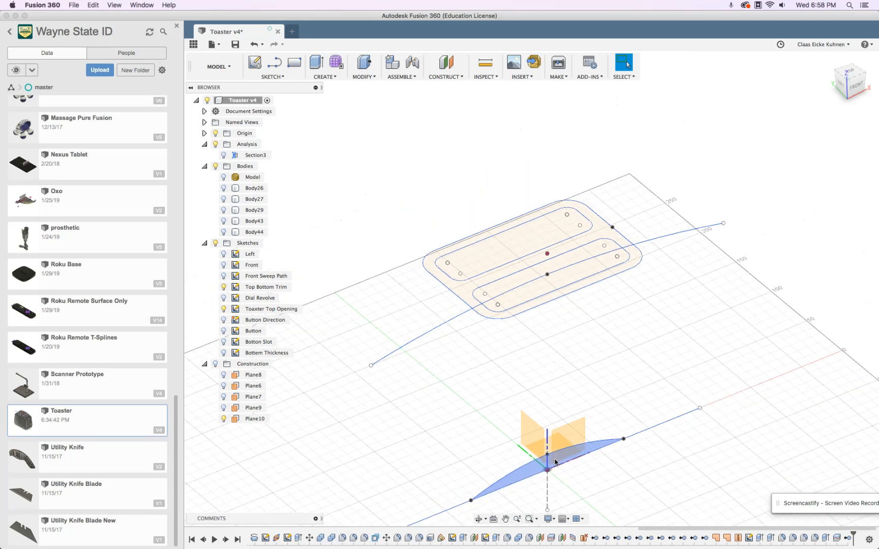
left_click(222, 232)
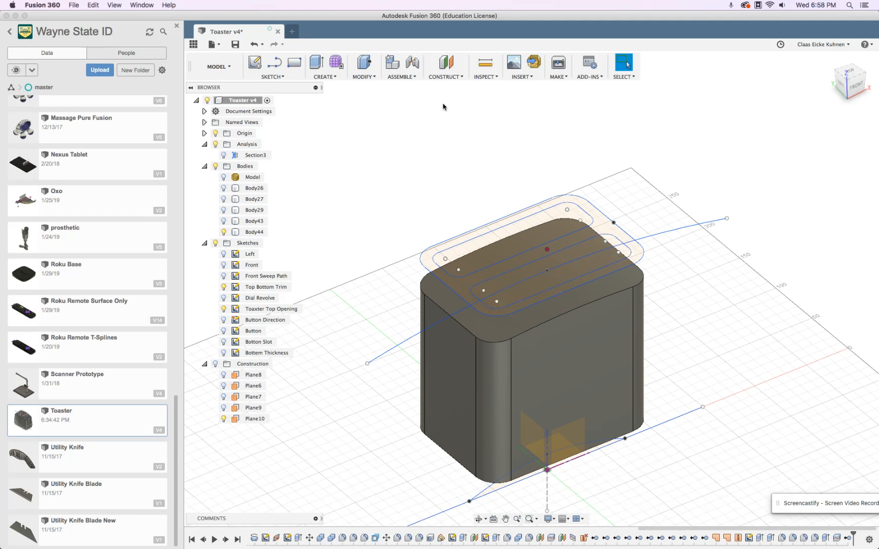
Step: Extrude both slot profiles of the top opening sketch downward as a cut about 153.9 mm deep into the inner block
left_click(315, 62)
left_click(509, 239)
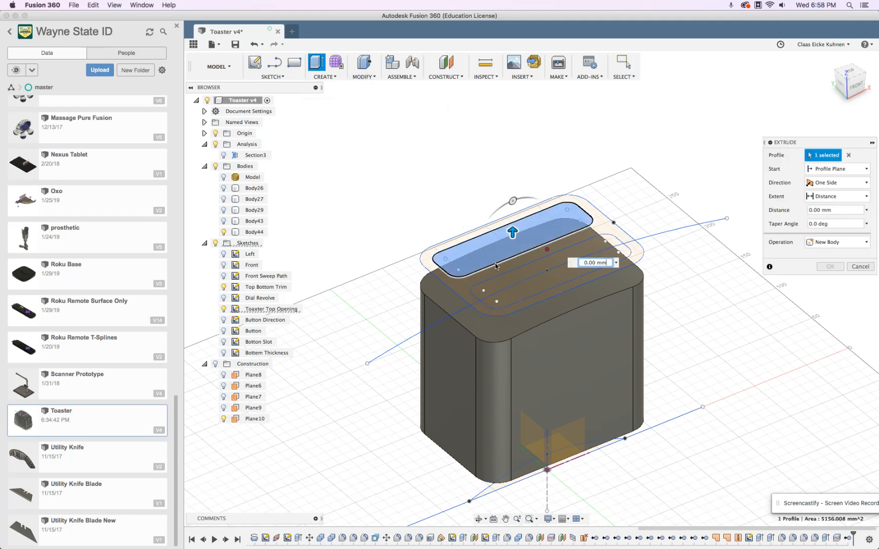
left_click(502, 276)
left_click_drag(551, 259, 552, 429)
left_click(856, 86)
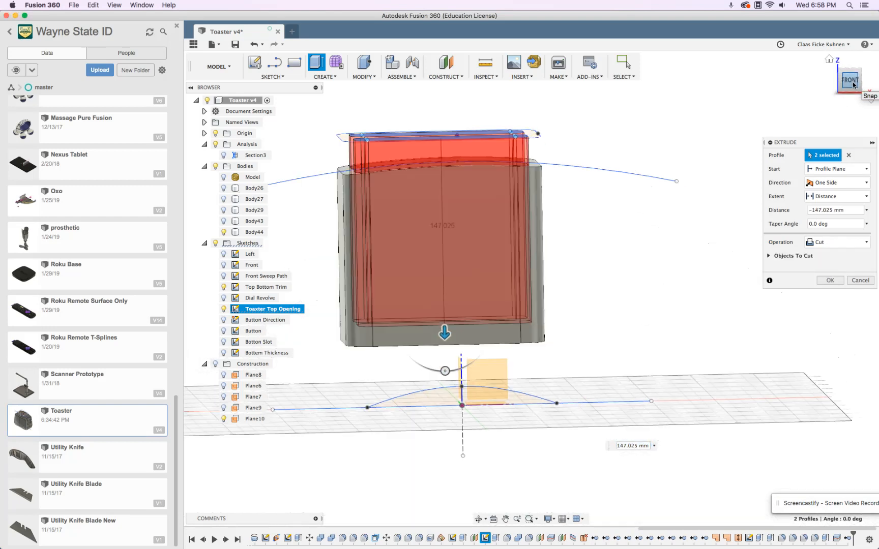
left_click_drag(426, 322, 429, 332)
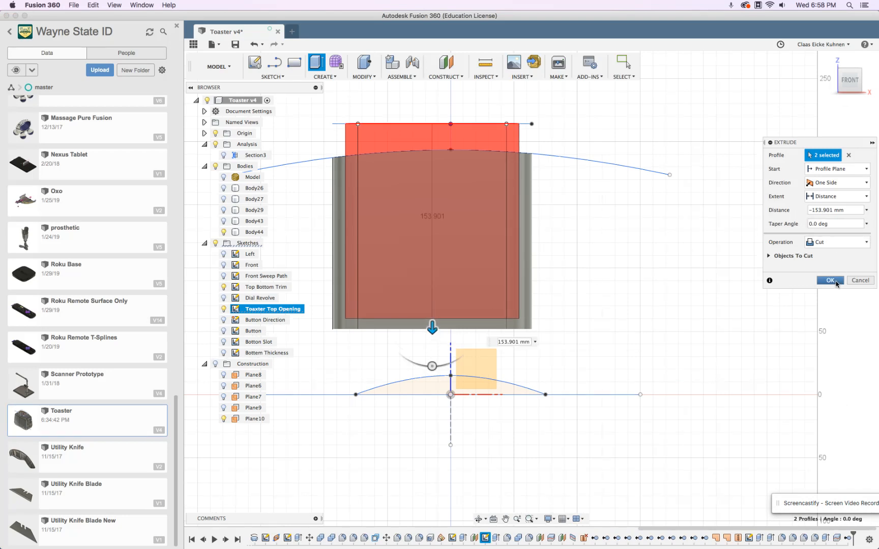
left_click(835, 283)
Step: Show Body43, Body29, Body27 and Body26 and examine how the slotted block sits inside the housing
middle_click_drag(602, 176, 626, 201, "shift")
left_click(223, 221)
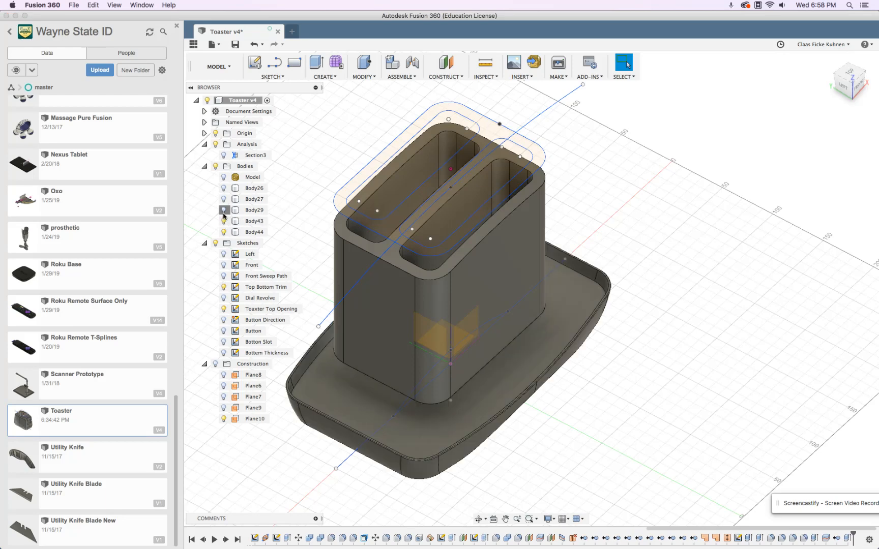
left_click(223, 210)
left_click(223, 199)
left_click(223, 188)
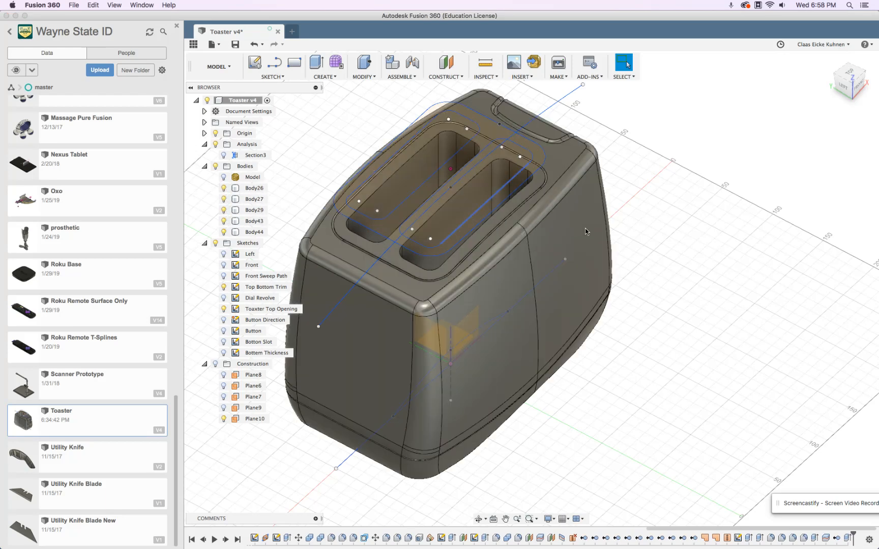
middle_click_drag(526, 220, 703, 224, "shift")
scroll(704, 227, "up", 3)
middle_click_drag(651, 182, 815, 134)
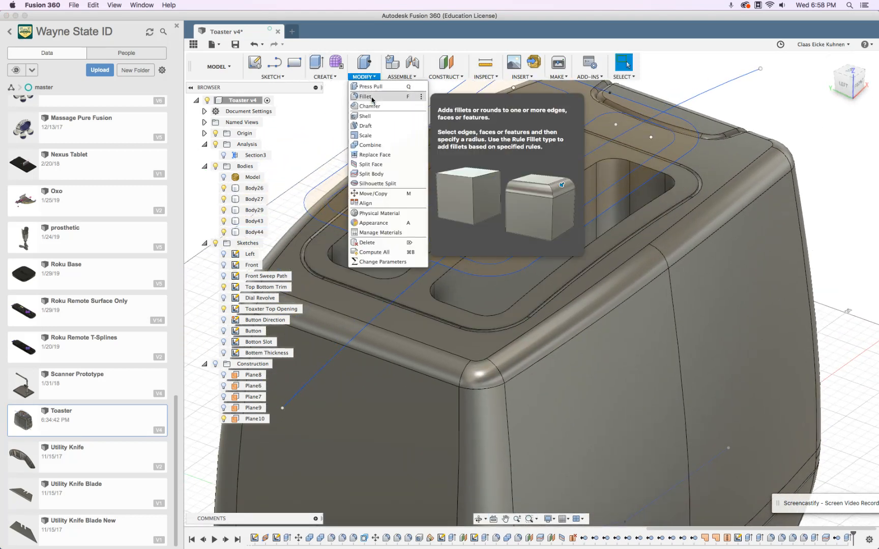
Step: Hide Body43, Body29, Body27 and Body26 to isolate the slotted inner block
left_click(372, 99)
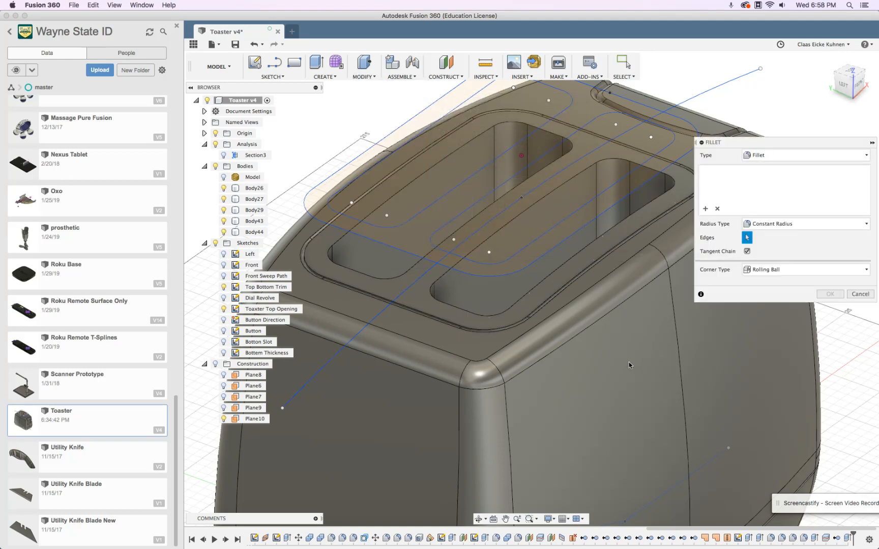
left_click(867, 296)
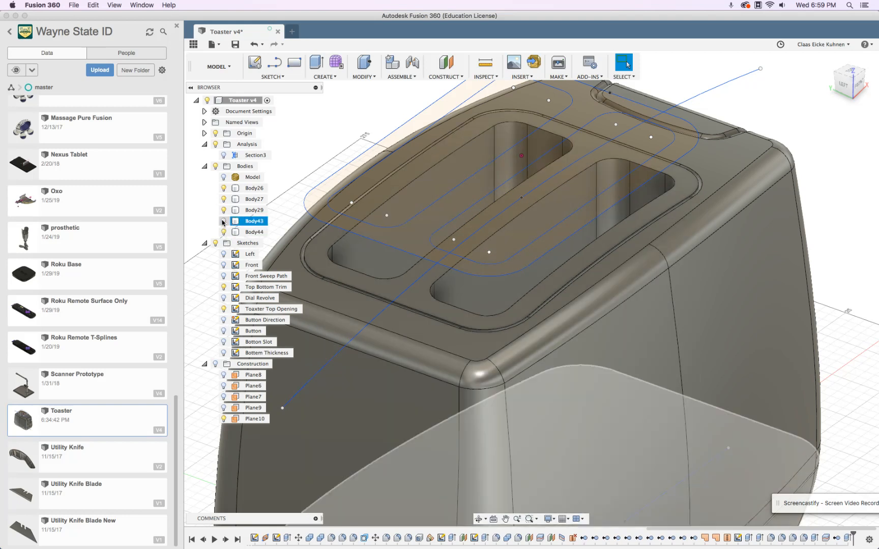
left_click(224, 221)
left_click(224, 210)
left_click(224, 199)
left_click(224, 189)
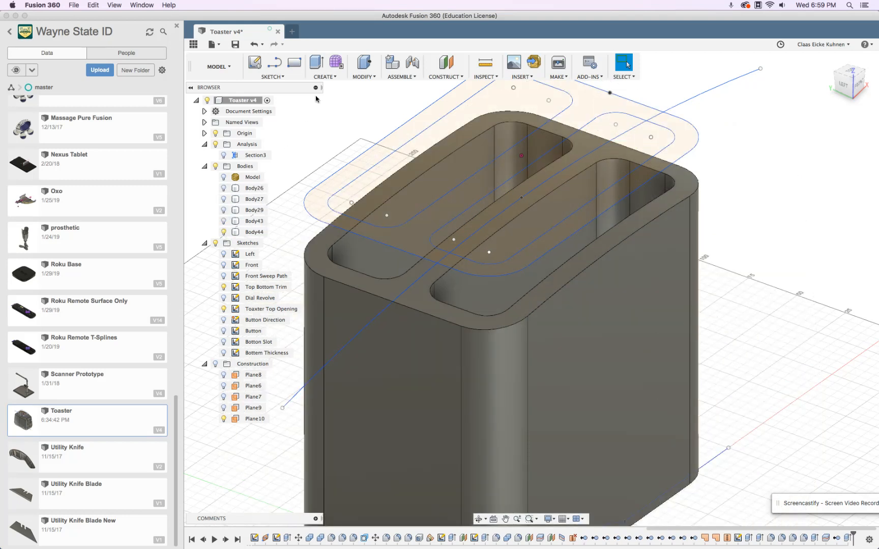
Step: Fillet the outer top edge of the inner block with a 7 mm radius
left_click(364, 76)
left_click(374, 93)
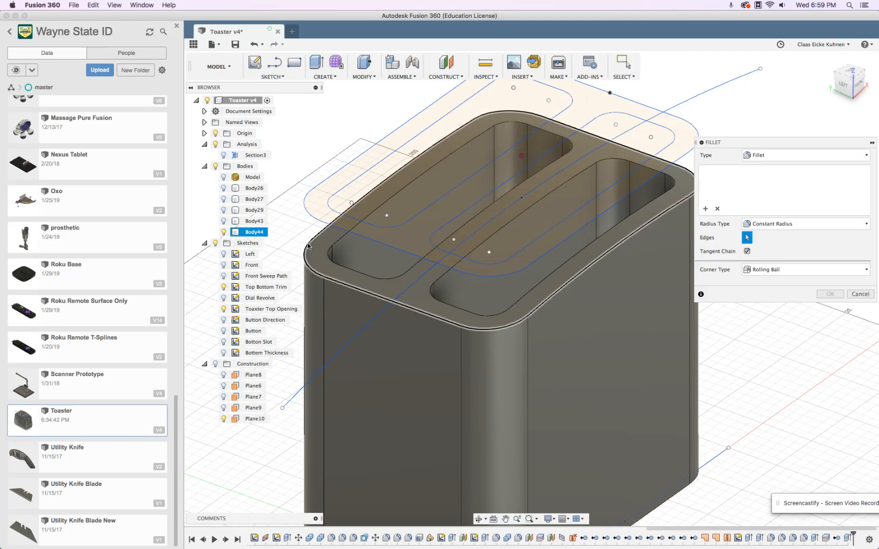
left_click(307, 246)
left_click_drag(305, 235, 312, 242)
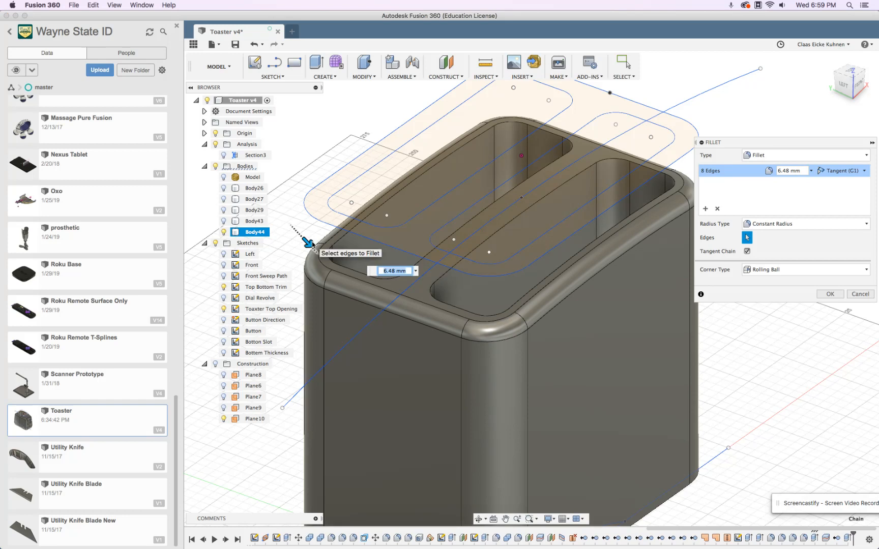
type("7")
Step: Fillet the top edges of both bread slots with a 2 mm radius
right_click(300, 139)
left_click(302, 115)
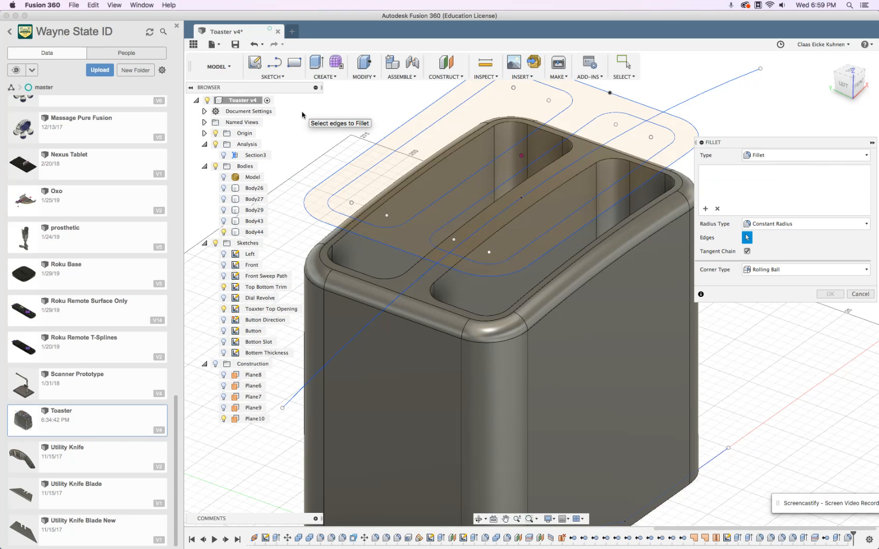
left_click(391, 273)
type("2")
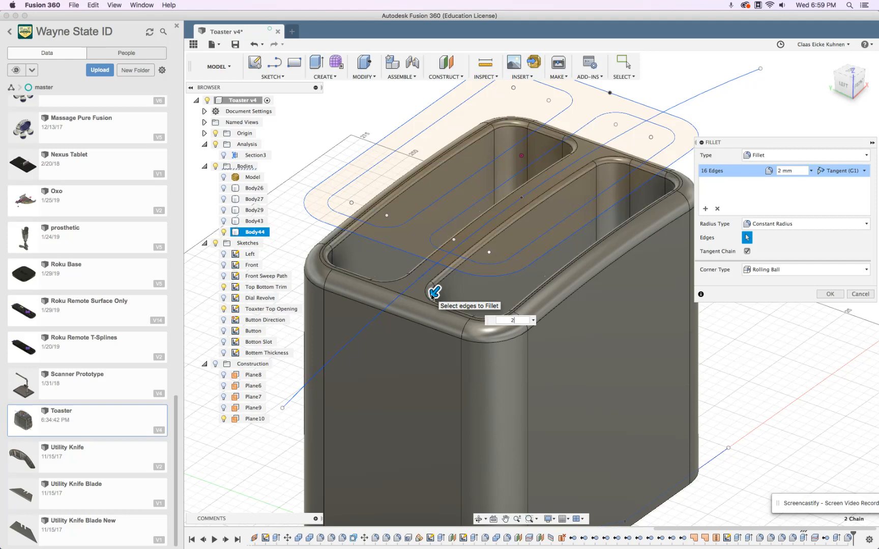
key("Return")
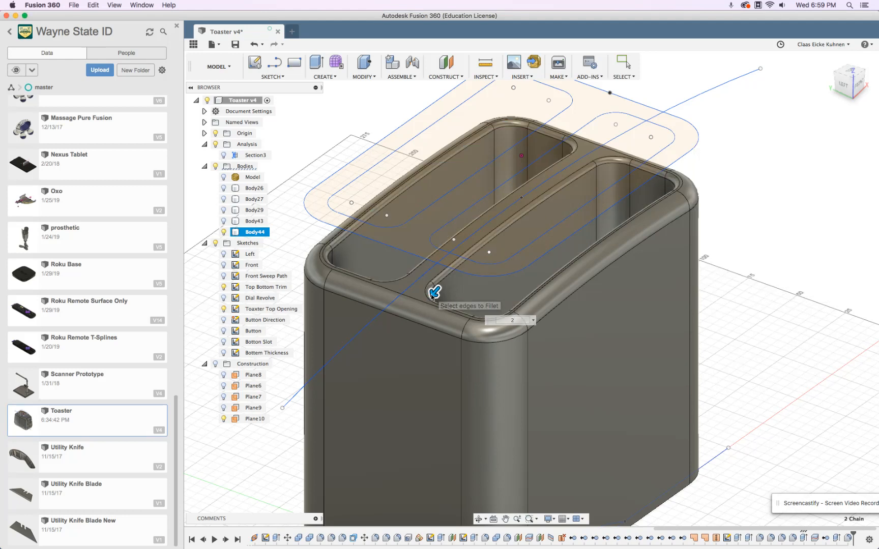
Step: Show Body29, Body43, Body26 and Body27 around the filleted inner block
left_click(223, 210)
left_click(223, 221)
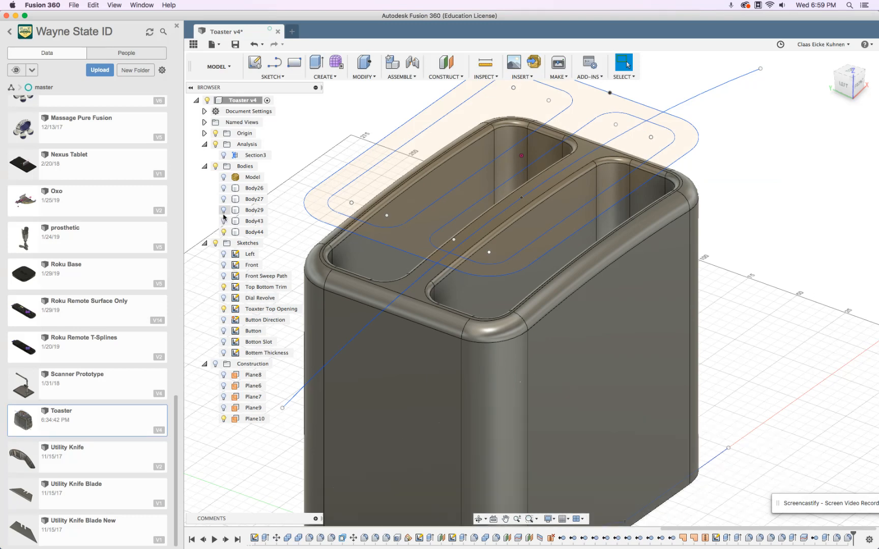
left_click(223, 210)
left_click(224, 188)
left_click(223, 199)
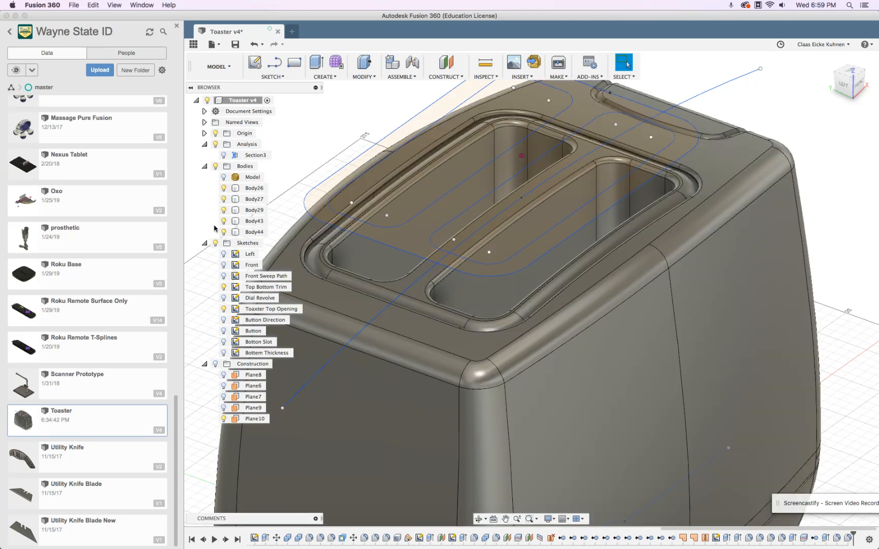
Step: Hide all sketches and collapse the Sketches, Construction, Bodies and Analysis folders
left_click(216, 243)
left_click(204, 243)
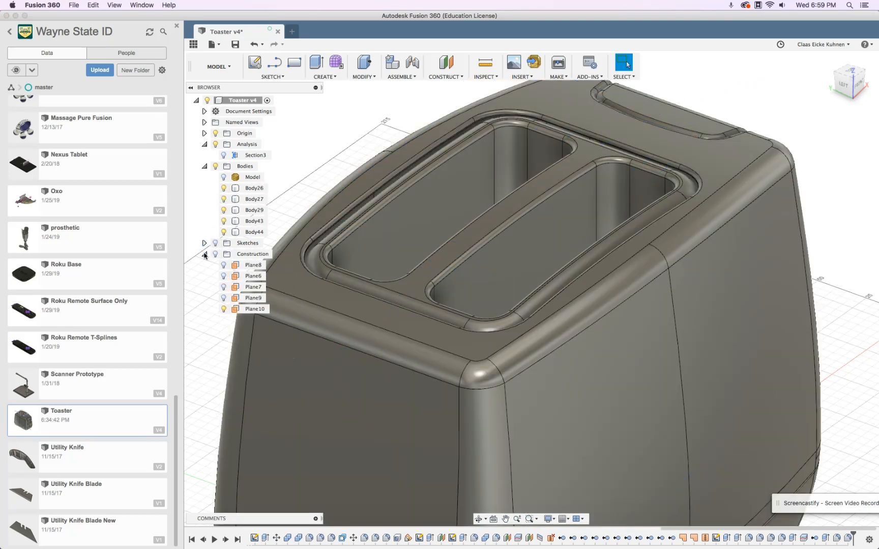
left_click(204, 254)
left_click(204, 166)
left_click(203, 144)
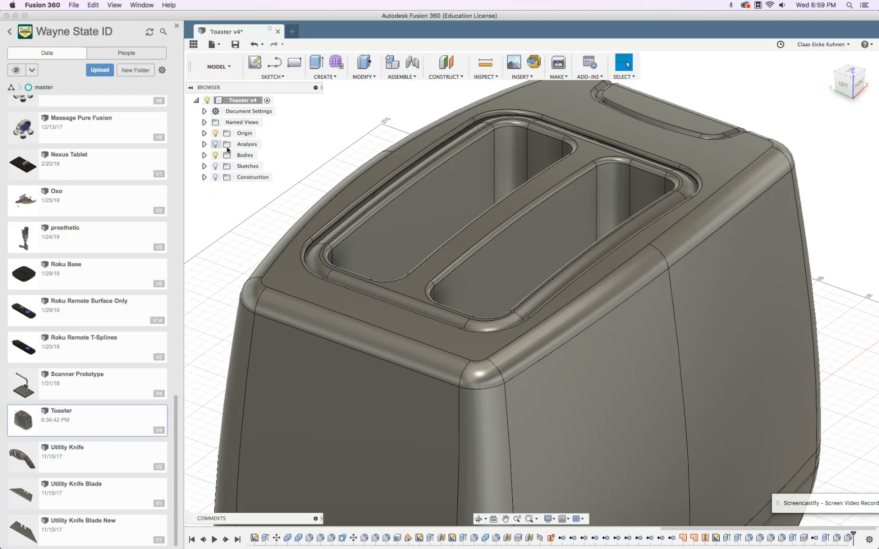
Step: Hide the origin geometry and inspect the complete toaster from its lever and dial end
scroll(320, 268, "down", 5)
middle_click_drag(644, 369, 532, 351, "shift")
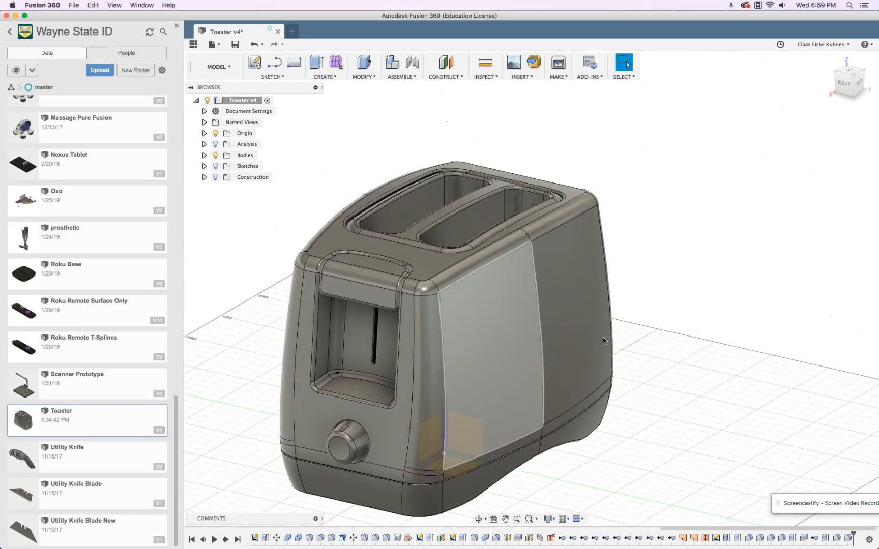
middle_click_drag(706, 308, 749, 224)
left_click(216, 133)
middle_click_drag(275, 320, 546, 312, "shift")
middle_click_drag(720, 247, 752, 320)
scroll(741, 285, "up", 1)
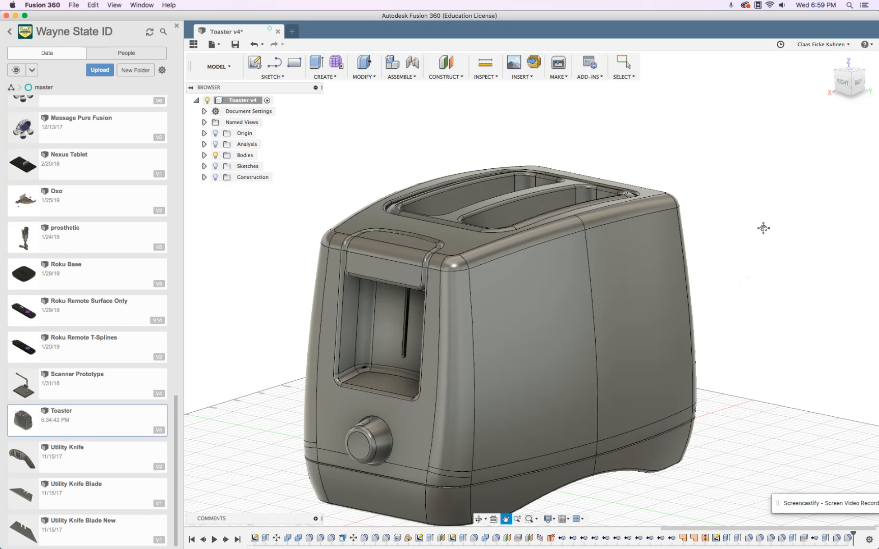
left_click_drag(763, 227, 781, 186)
key("Escape")
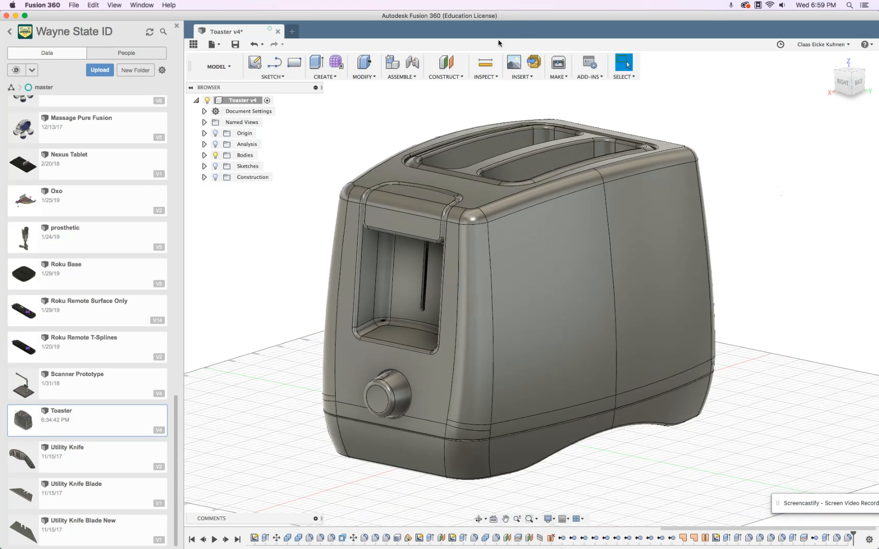
left_click(547, 518)
mouse_move(575, 443)
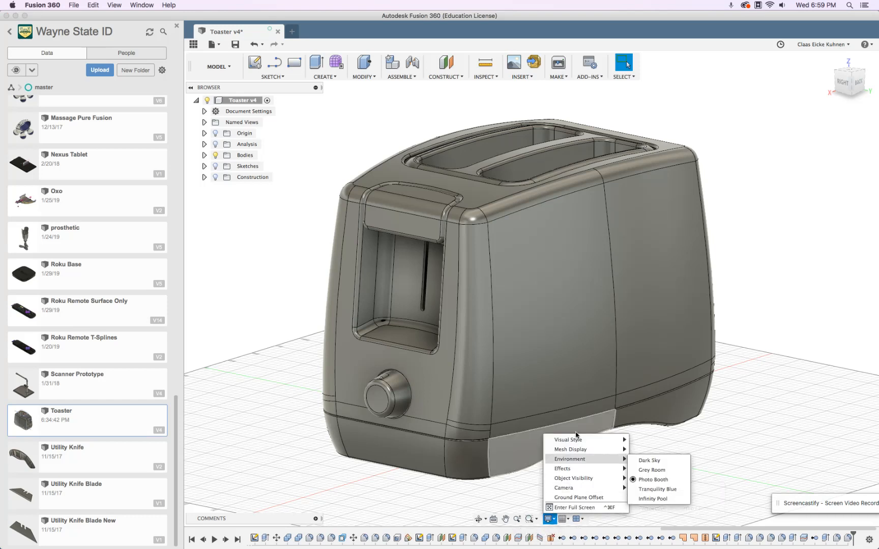
left_click(804, 248)
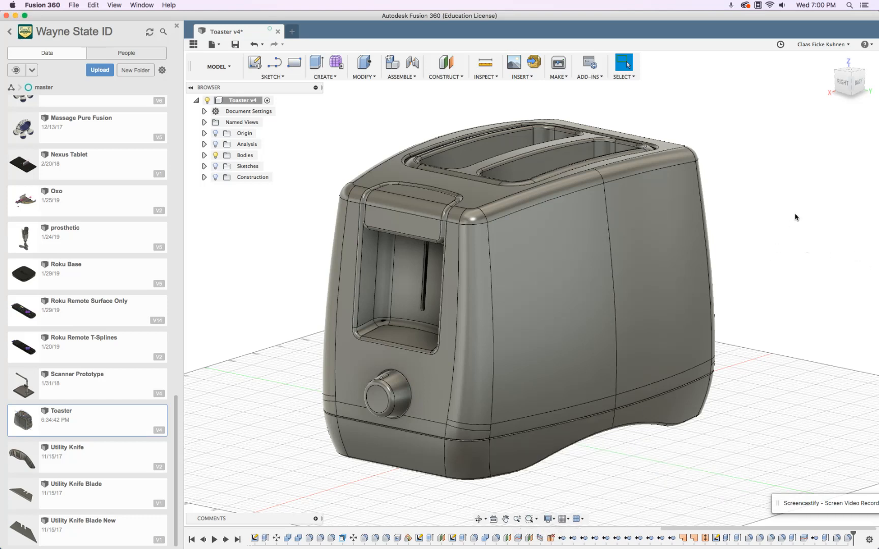
Step: Apply the Paint - Metal Flake (Red) appearance to the toaster's main housing body
key("a")
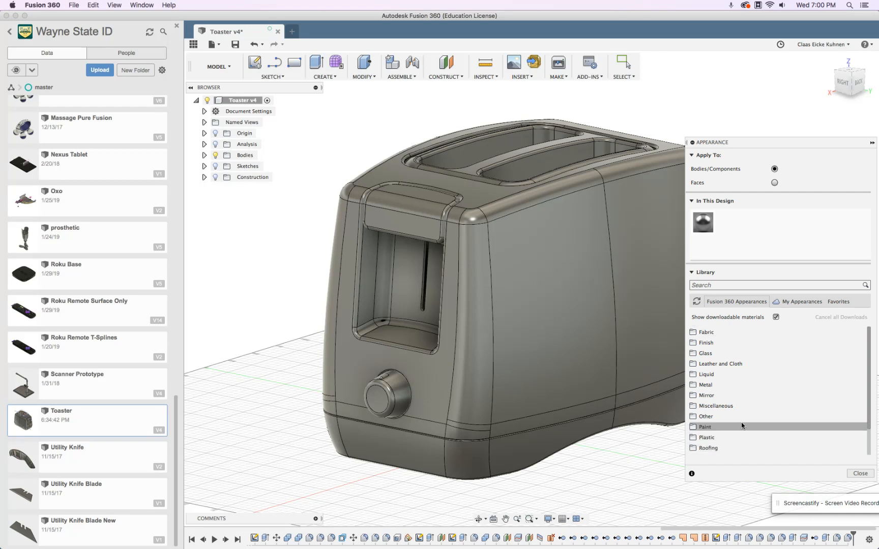
scroll(719, 430, "down", 3)
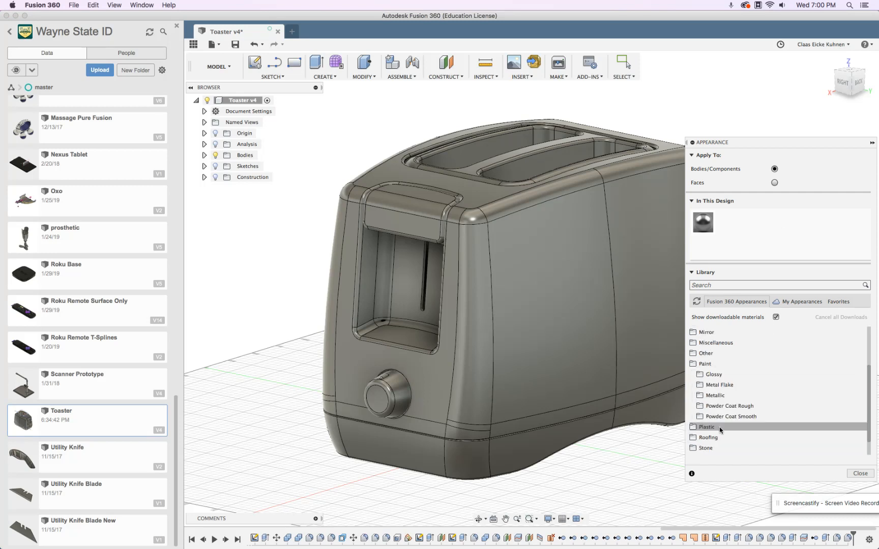
left_click(730, 385)
scroll(745, 381, "down", 5)
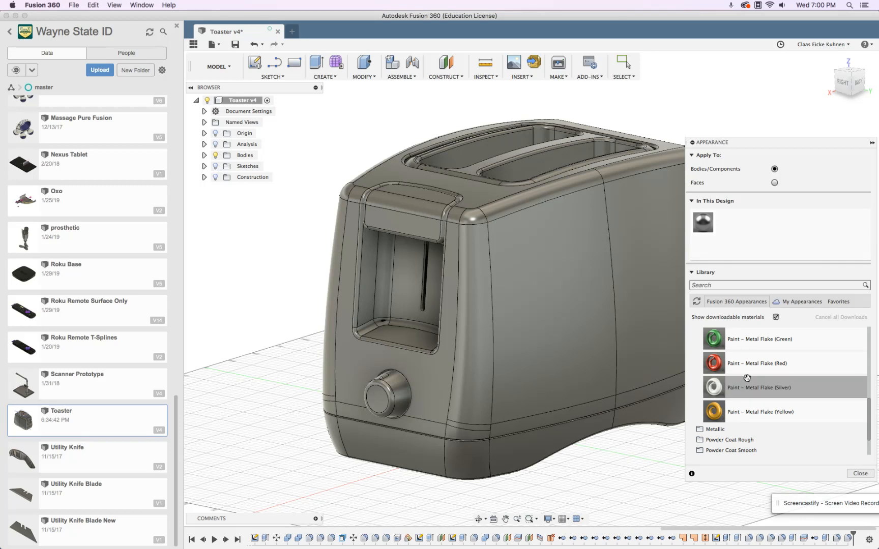
left_click_drag(717, 365, 546, 304)
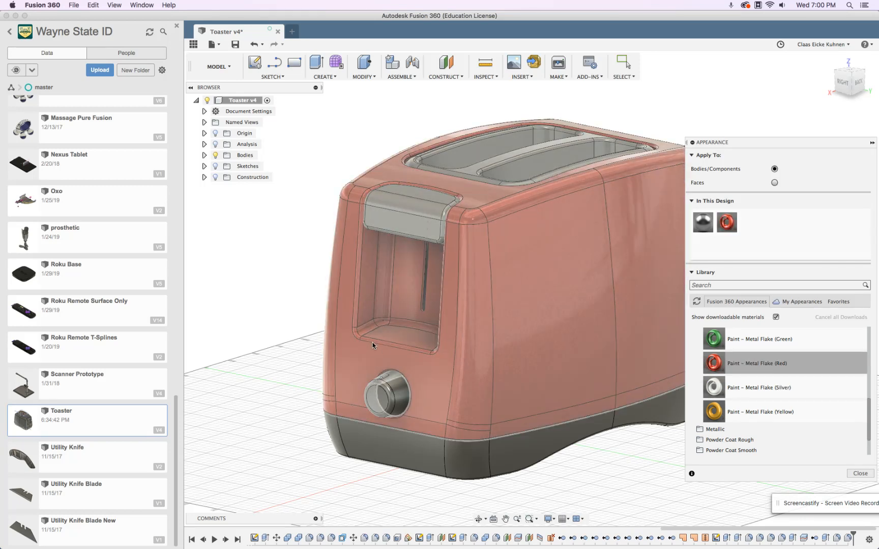
Step: Apply the Paint - Metal Flake (Silver) appearance to the lever button, the base and the dial
middle_click_drag(371, 341, 229, 333, "shift")
left_click_drag(714, 386, 481, 275)
left_click_drag(713, 387, 619, 449)
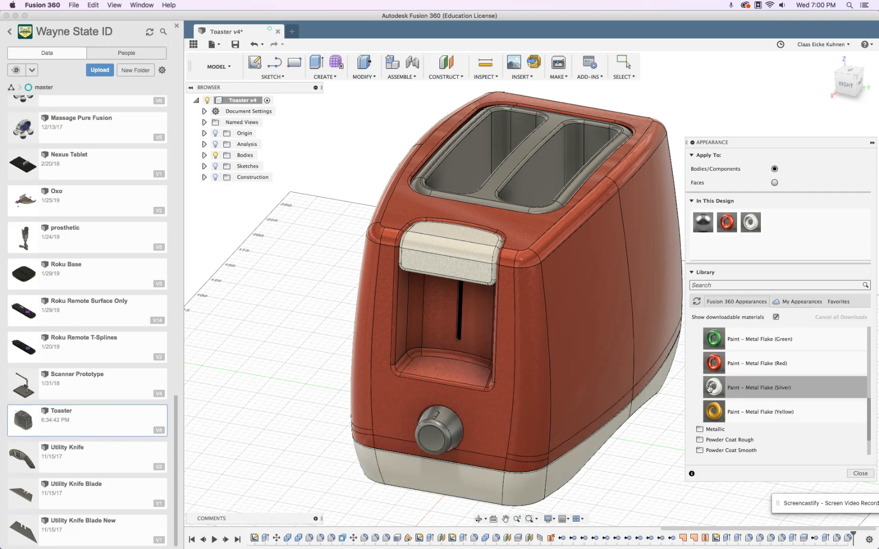
left_click_drag(681, 395, 430, 436)
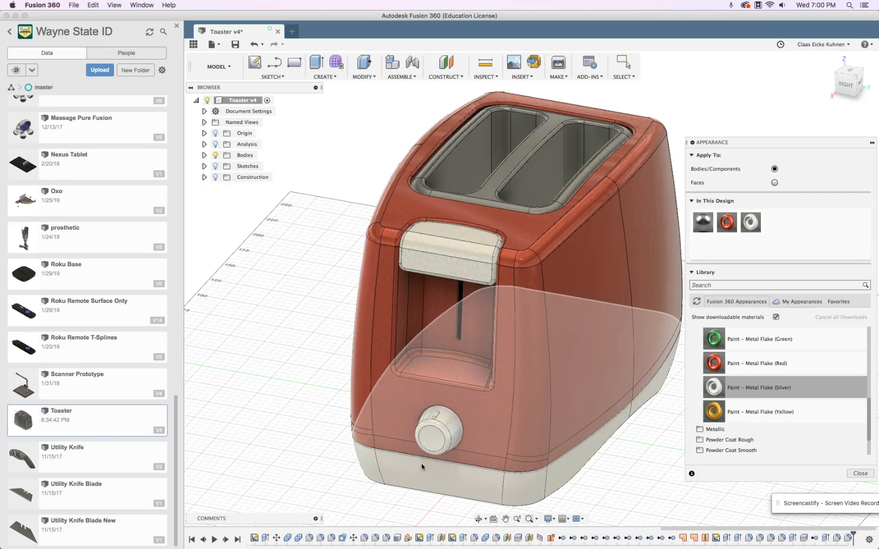
Step: Apply Paint - Metal Flake (Red) to the individual faces of the small indicator mark on the dial
scroll(435, 459, "up", 3)
scroll(446, 459, "up", 5)
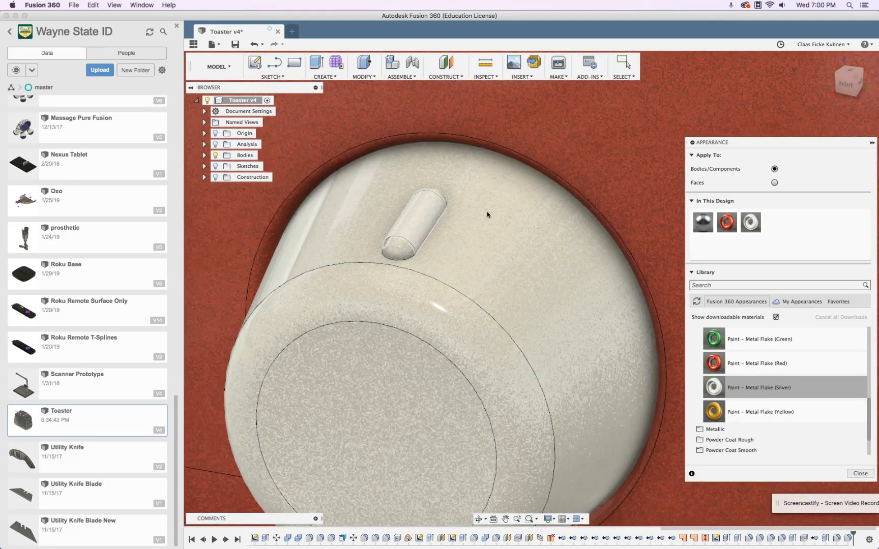
left_click_drag(726, 222, 416, 225)
left_click_drag(725, 220, 476, 259)
middle_click_drag(476, 260, 427, 282, "shift")
left_click_drag(725, 219, 532, 188)
middle_click_drag(533, 188, 415, 215, "shift")
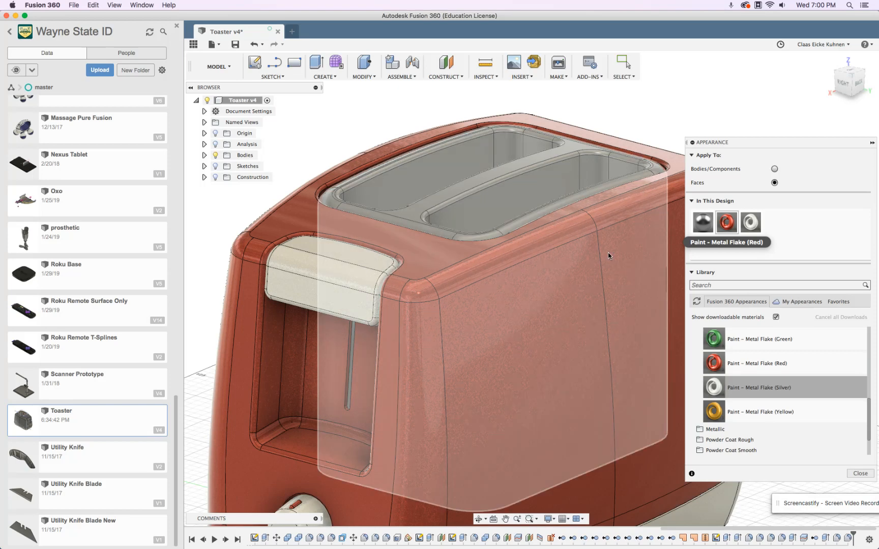
Step: Browse the appearance library's Metal category and open its Stainless materials
scroll(752, 371, "up", 5)
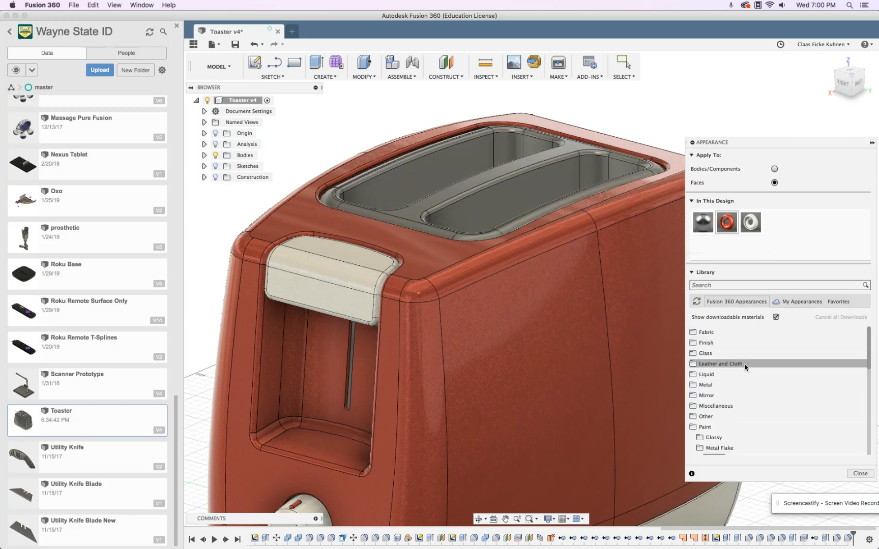
left_click(713, 387)
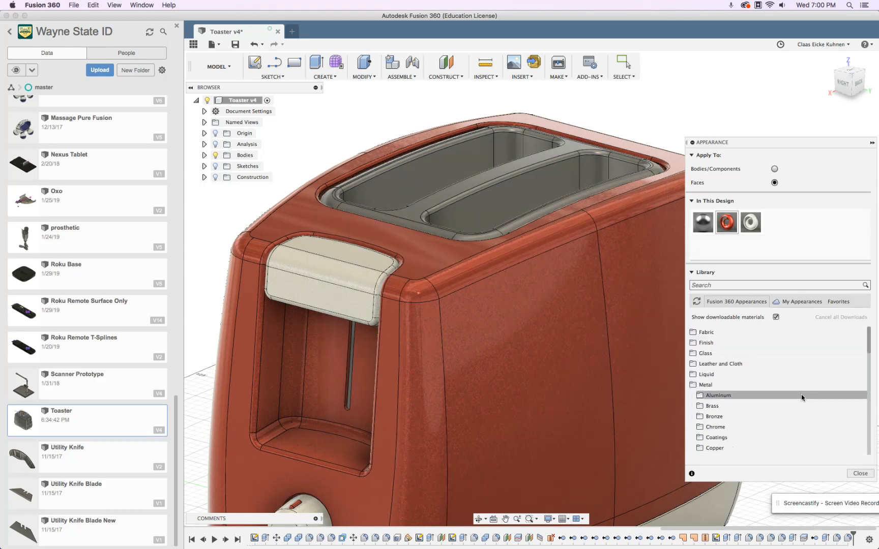
scroll(802, 398, "down", 8)
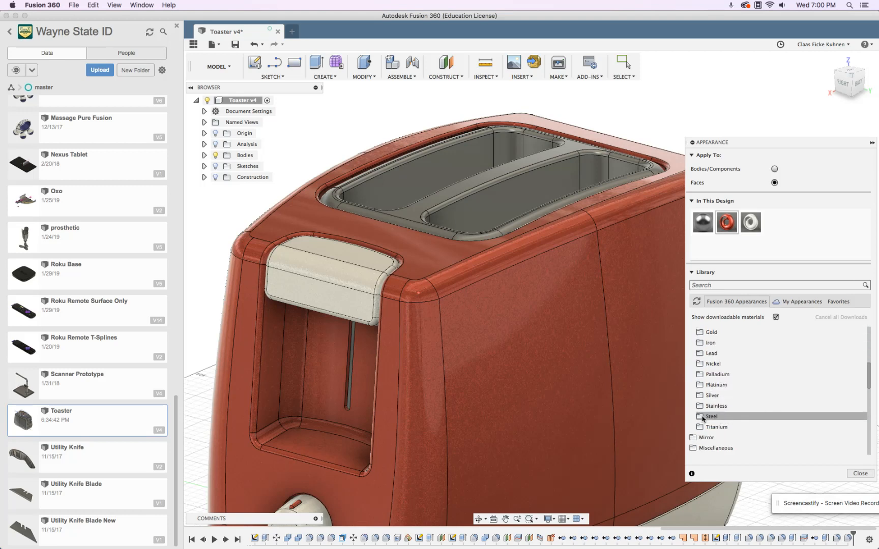
left_click(702, 417)
scroll(712, 415, "down", 5)
scroll(763, 407, "up", 3)
scroll(752, 408, "down", 2)
scroll(750, 407, "up", 6)
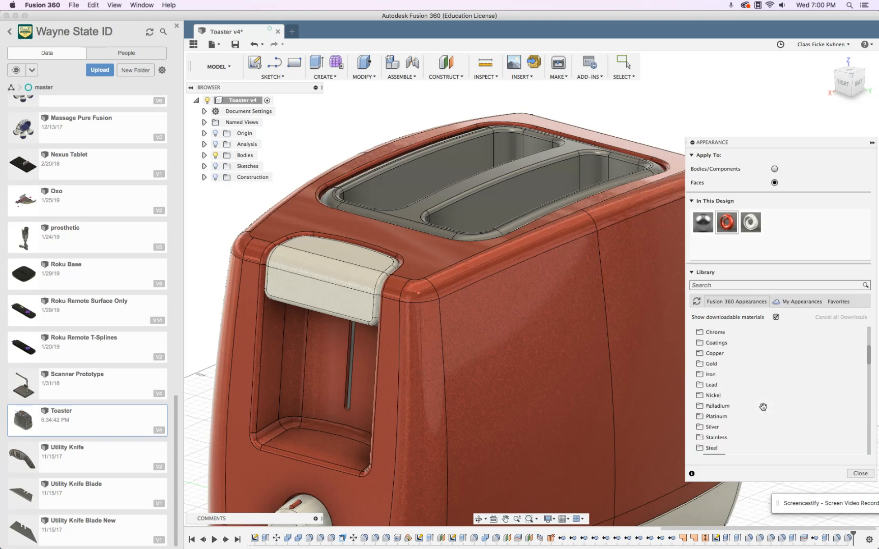
scroll(752, 409, "down", 4)
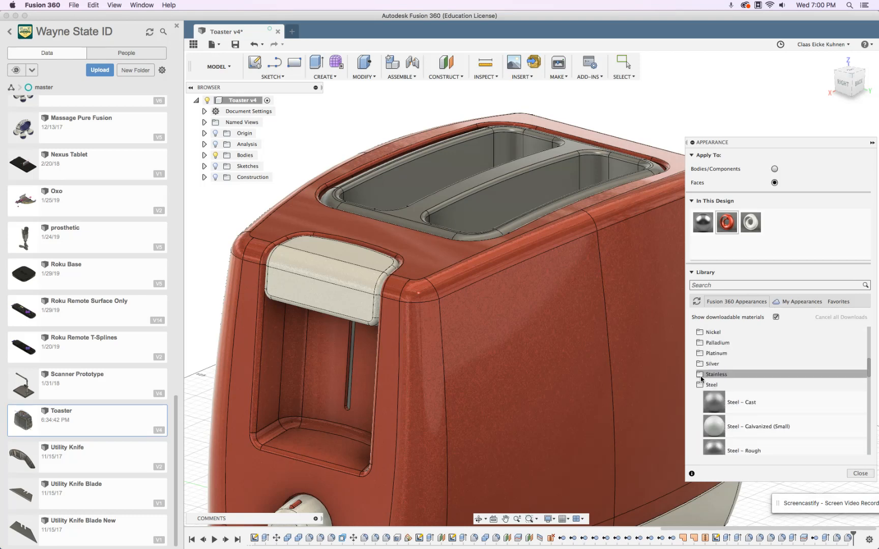
left_click(698, 375)
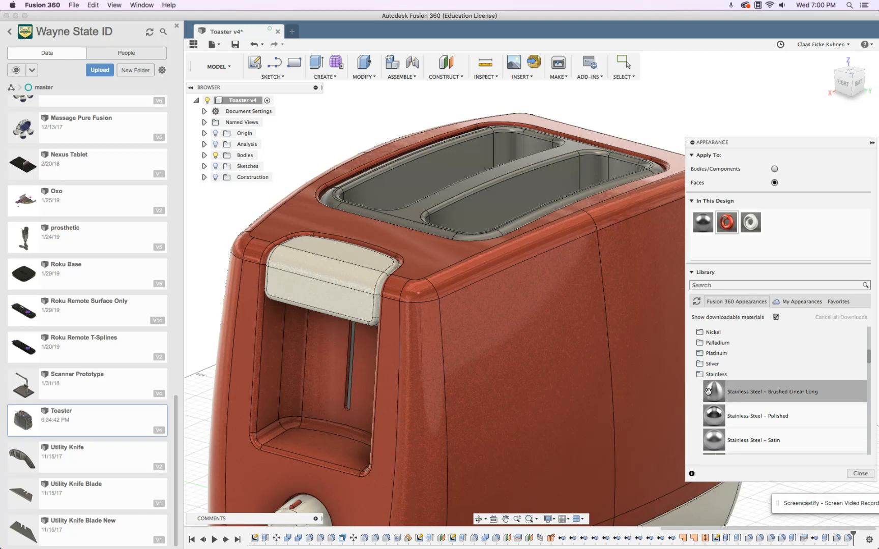
Step: Try the Stainless Steel - Brushed Linear Long appearance on the bread-slot block and inspect its grain up close
mouse_move(697, 377)
left_mouse_down()
mouse_move(483, 238)
mouse_move(729, 405)
mouse_move(463, 196)
mouse_move(478, 208)
left_mouse_up()
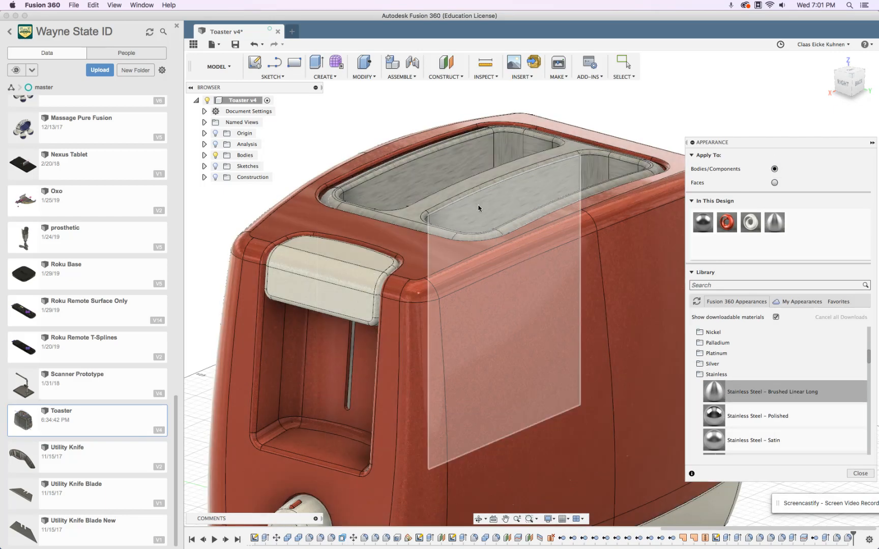
mouse_move(631, 143)
middle_mouse_down("shift")
mouse_move(625, 187)
mouse_move(629, 158)
mouse_move(618, 141)
middle_mouse_up("shift")
scroll(537, 156, "up", 5)
scroll(625, 187, "down", 3)
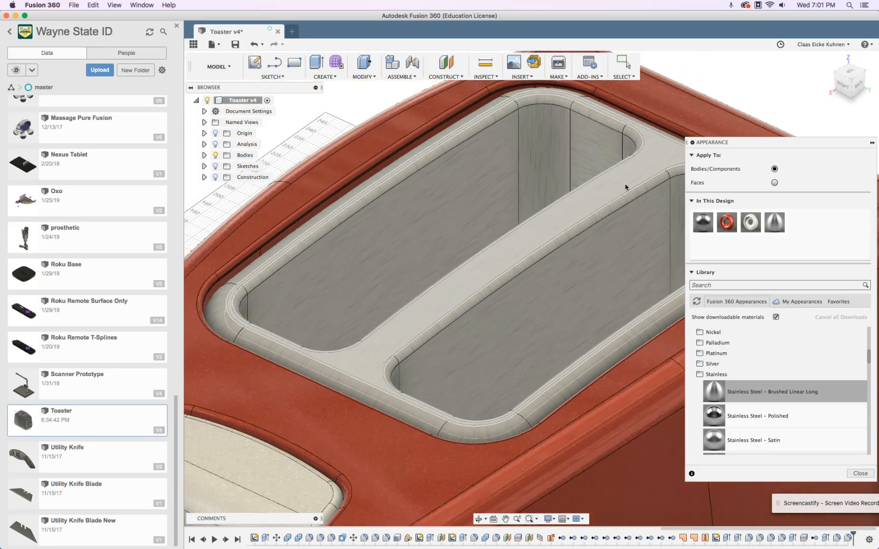
scroll(626, 187, "down", 2)
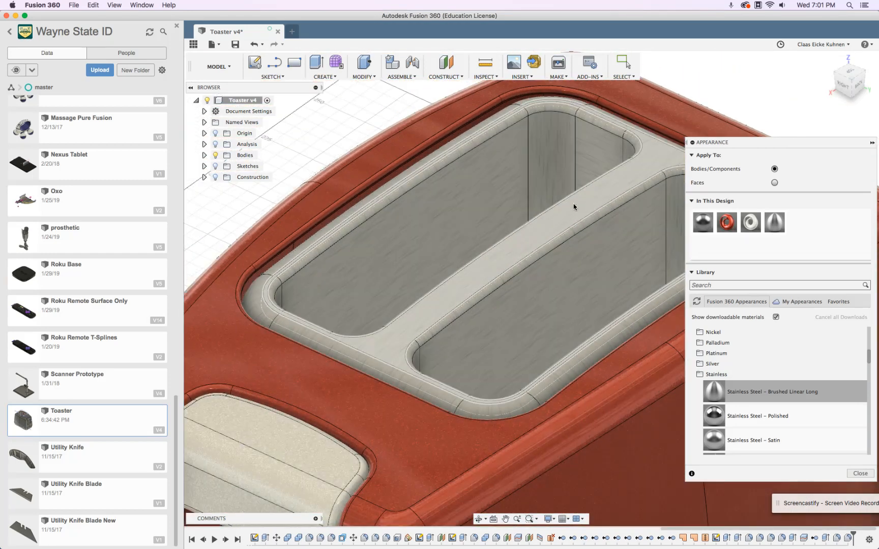
scroll(610, 239, "up", 2)
Step: Apply the Stainless Steel - Satin appearance to the bread-slot block and finish assigning appearances
scroll(762, 432, "down", 5)
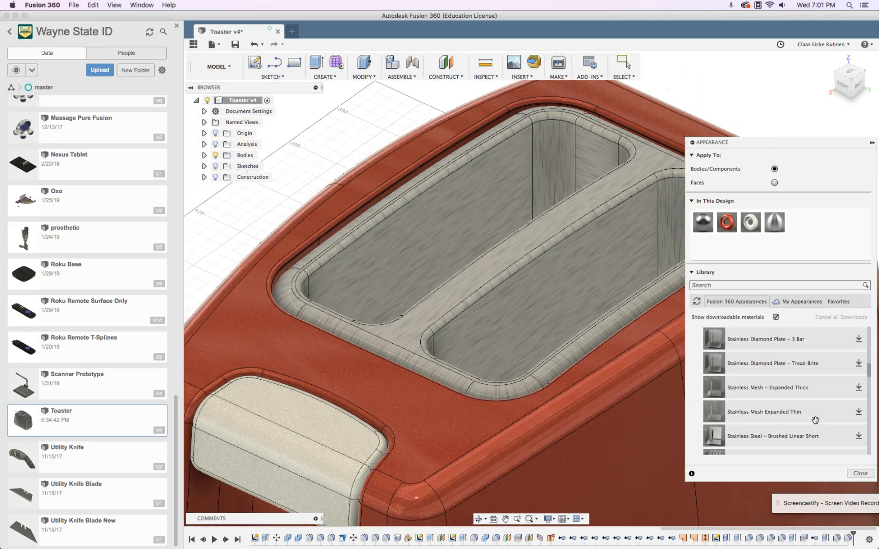
scroll(814, 420, "up", 2)
left_click_drag(791, 407, 583, 249)
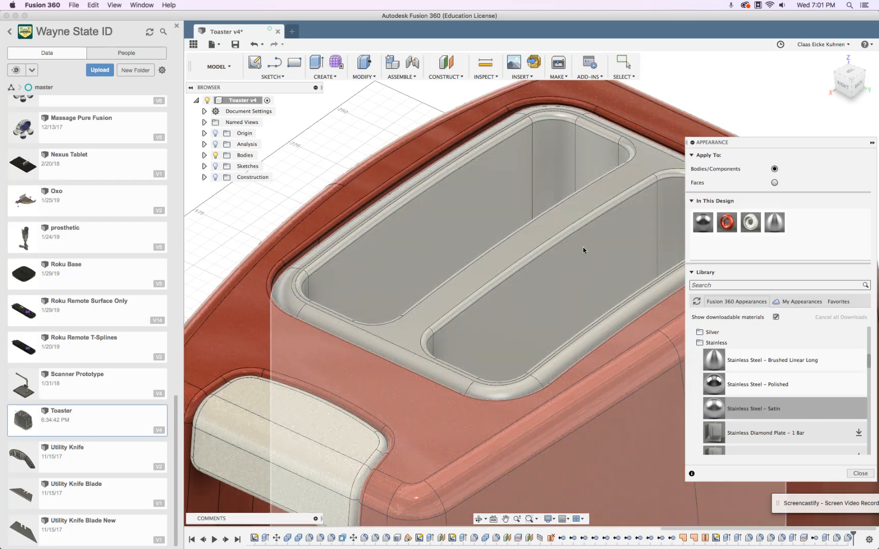
scroll(620, 257, "down", 5)
middle_click_drag(418, 227, 588, 379, "shift")
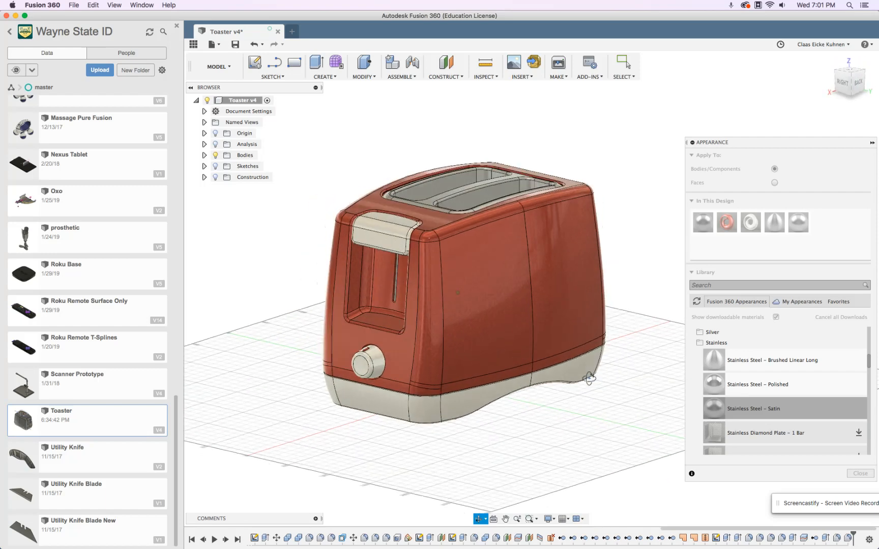
left_click(864, 474)
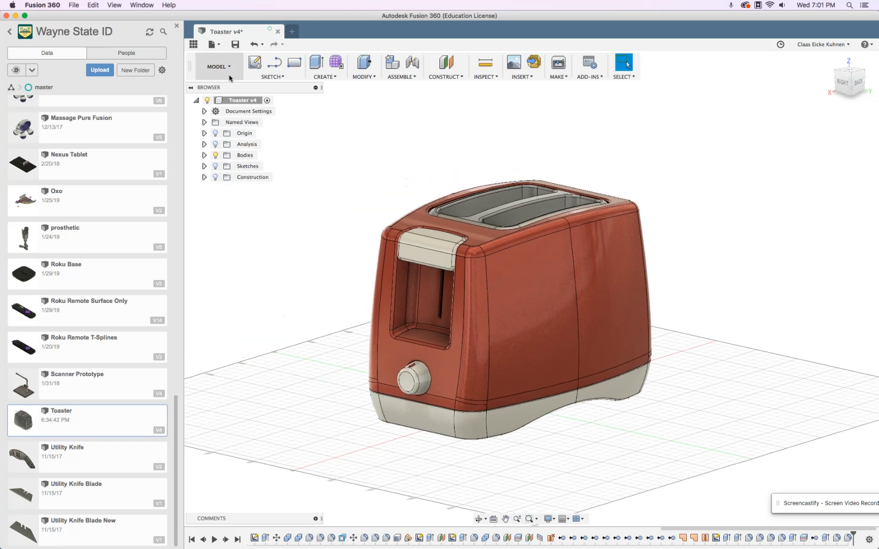
Step: Switch to the Render workspace and run a short in-canvas render of the toaster before stopping it
left_click(218, 67)
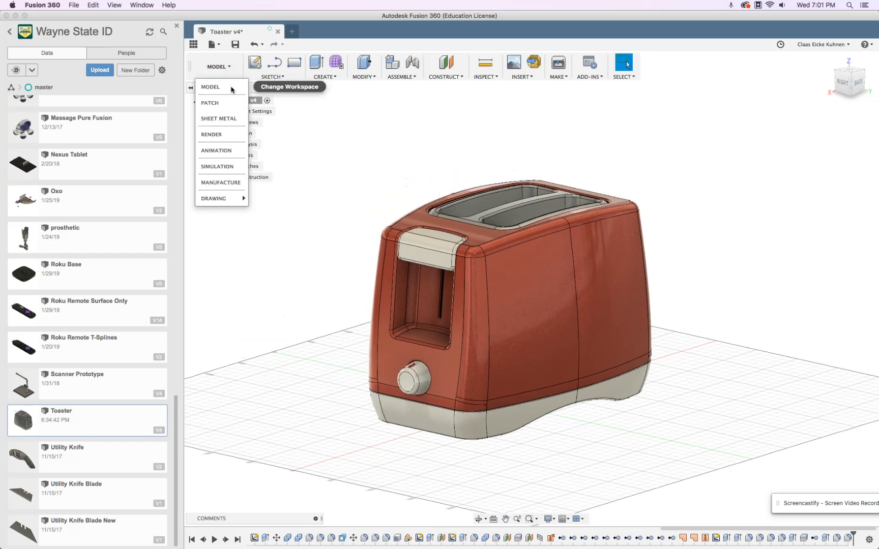
left_click(227, 134)
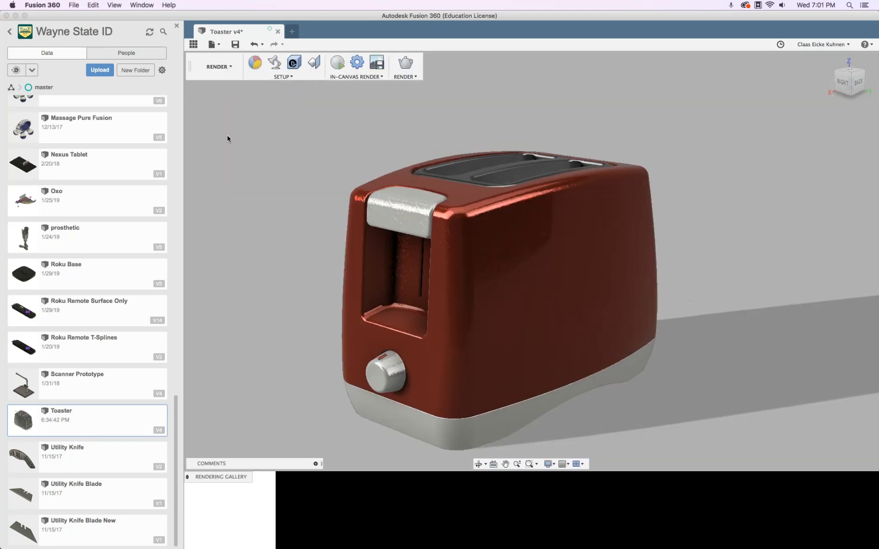
middle_click_drag(324, 192, 294, 261, "shift")
left_click(340, 66)
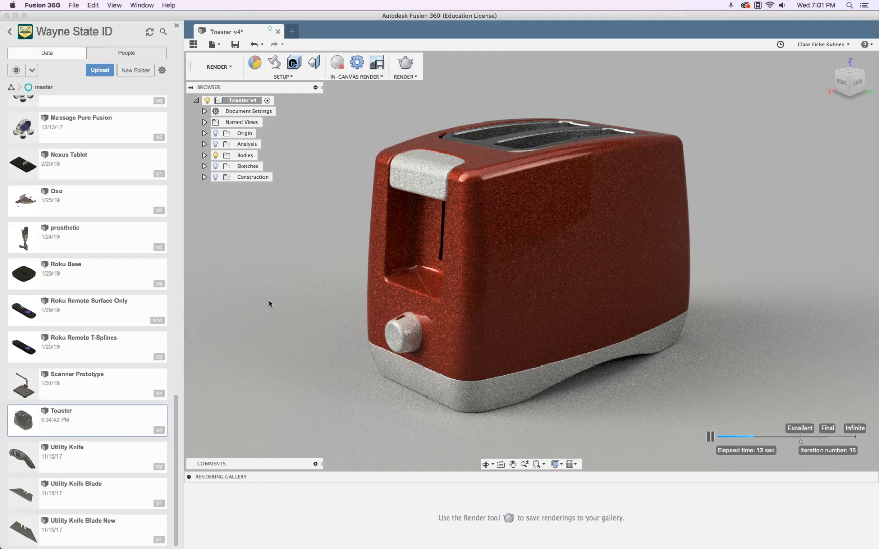
left_click(337, 62)
Step: Check the Paint - Metal Flake (Red) settings and examine the flake size on the housing corner beside the lever button
left_click(254, 64)
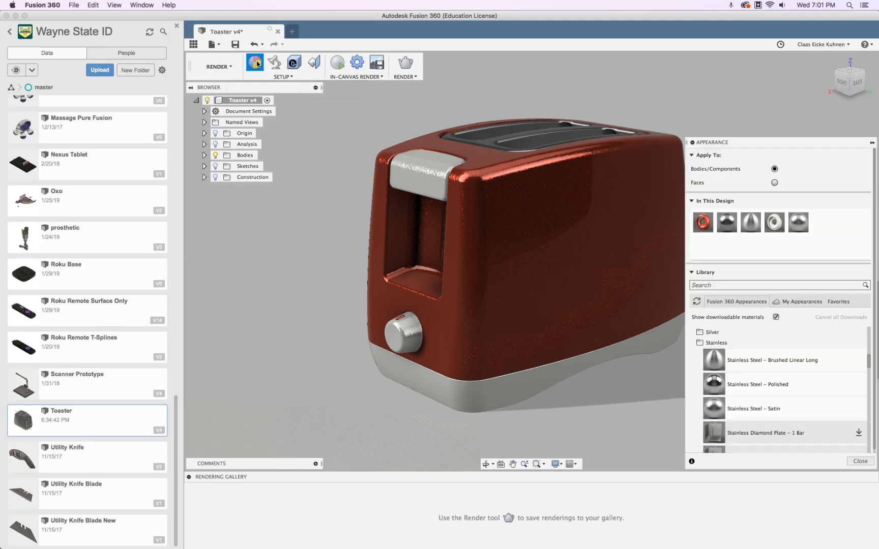
double_click(701, 224)
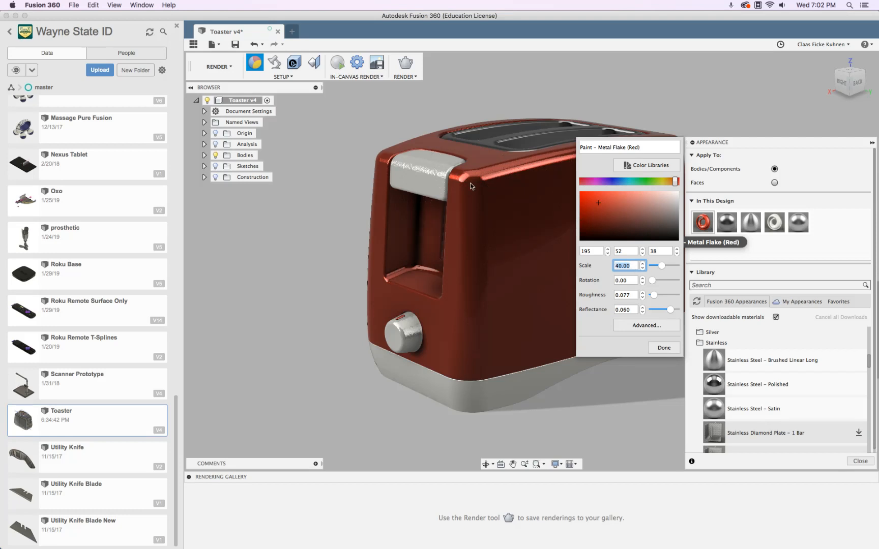
left_click(664, 348)
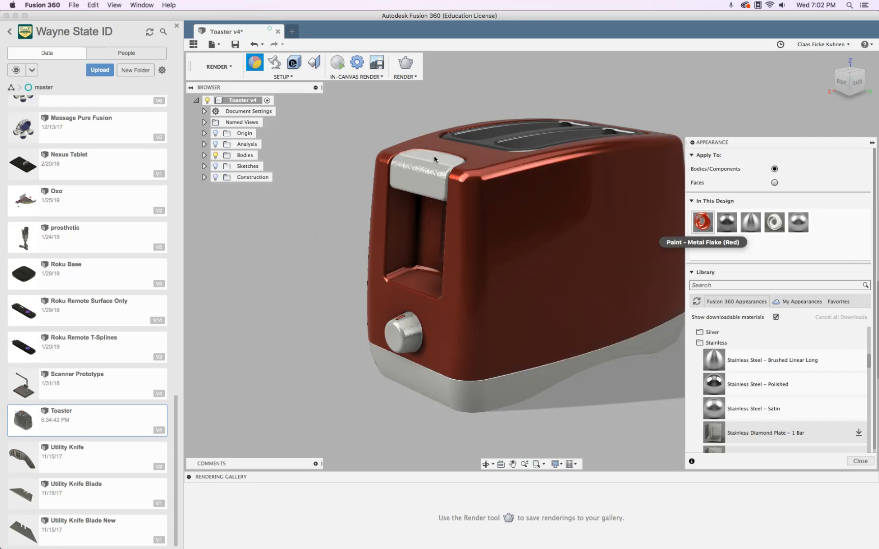
scroll(466, 172, "up", 5)
scroll(466, 173, "up", 5)
scroll(466, 173, "down", 5)
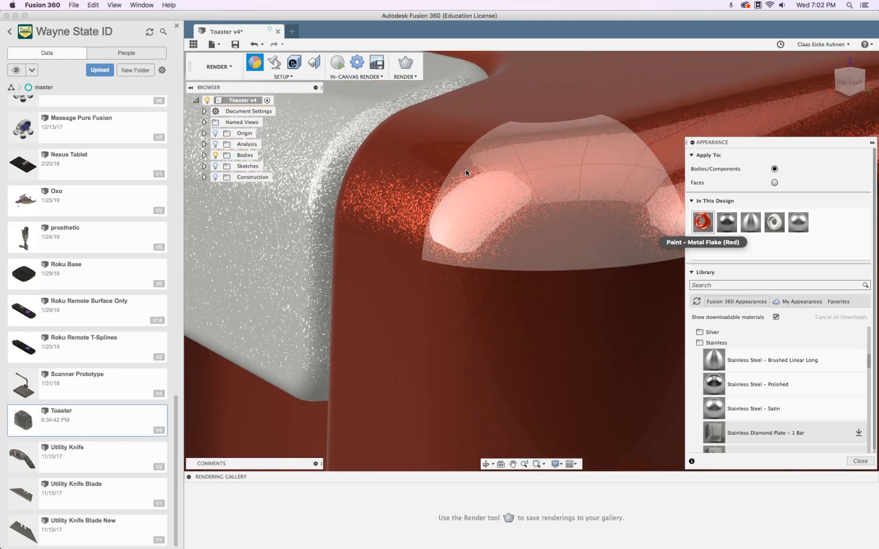
Step: Try a scale of 30 for Paint - Metal Flake (Red), and return it to 40
double_click(701, 225)
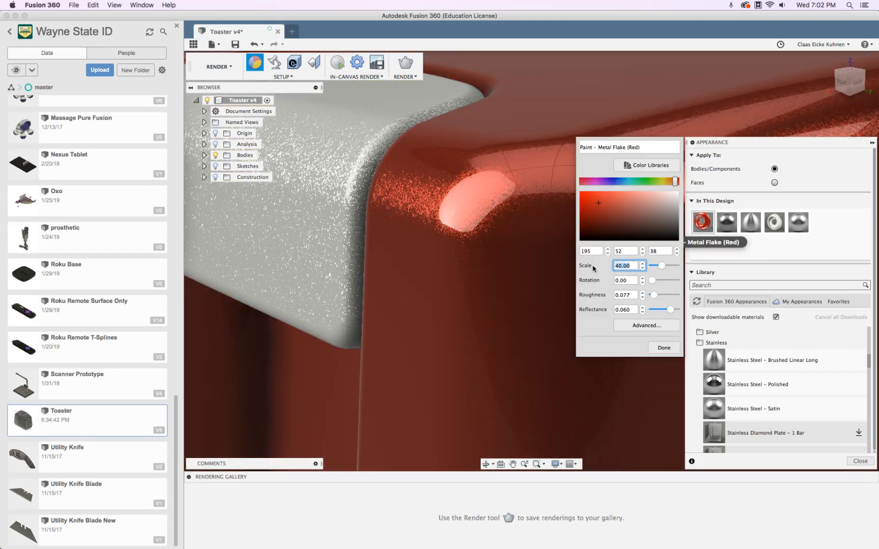
type("30")
left_click_drag(629, 265, 610, 270)
type("40")
left_click(663, 349)
Step: Set the scale of Paint - Metal Flake (Silver) to 40 and finish editing appearances
double_click(773, 228)
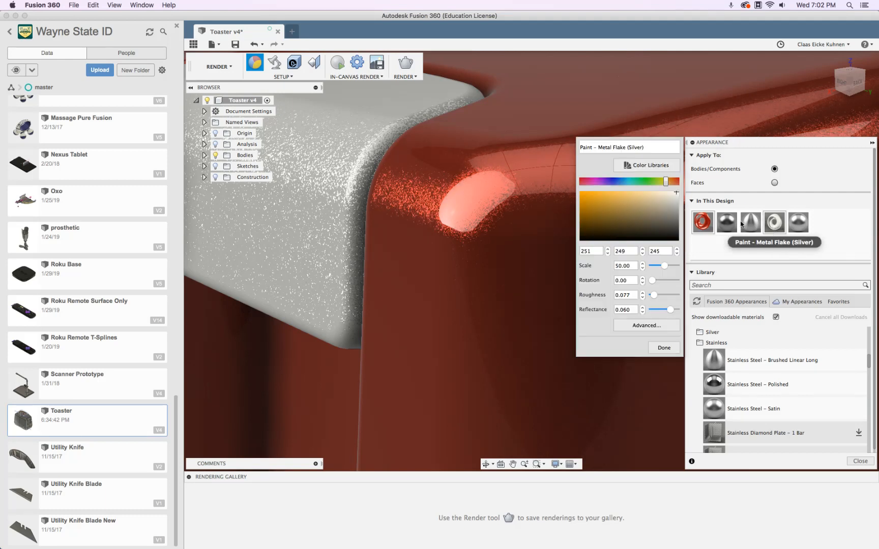
left_click(664, 348)
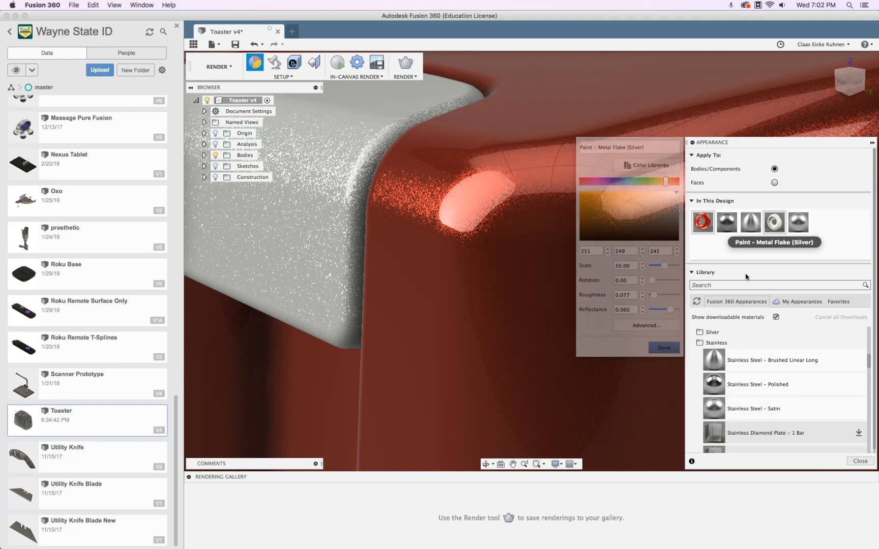
double_click(774, 222)
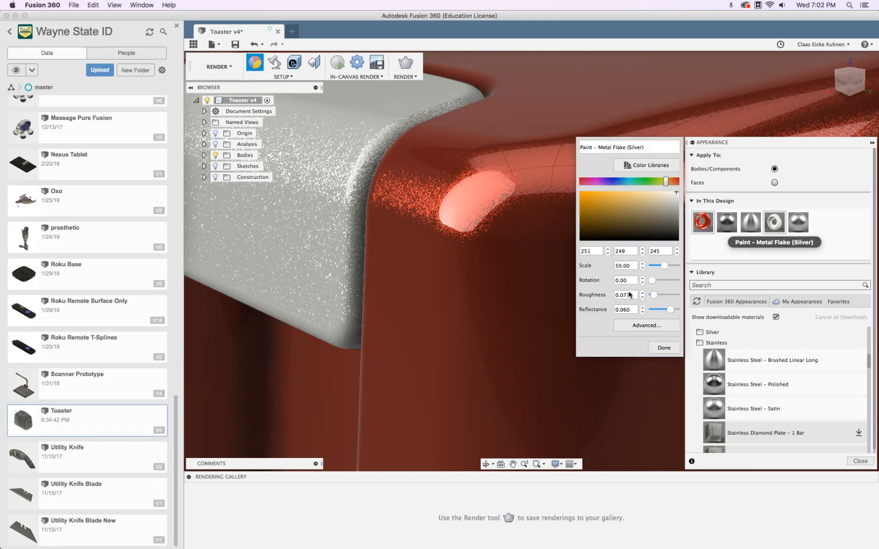
left_click_drag(628, 265, 612, 264)
type("40")
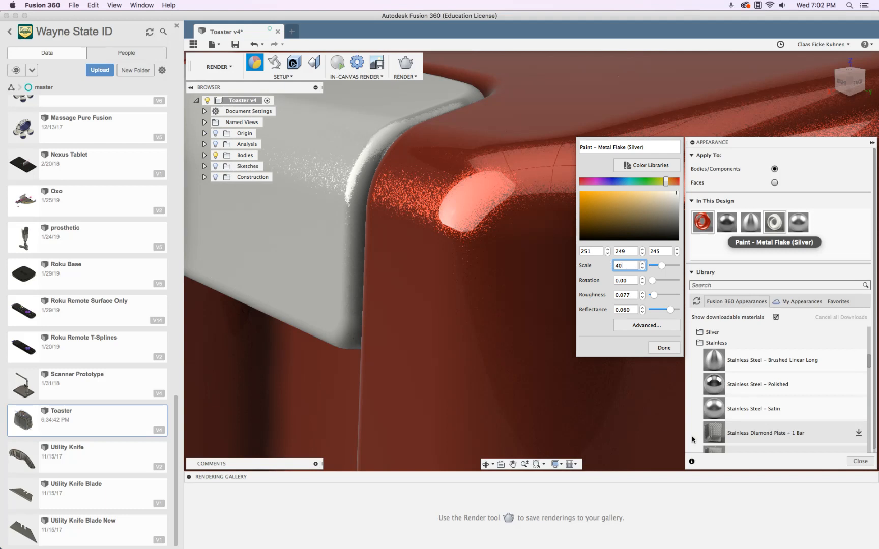
left_click(664, 348)
left_click(859, 461)
Step: Rotate the scene environment to about -94 degrees and briefly preview the new lighting with an in-canvas render
scroll(559, 157, "down", 8)
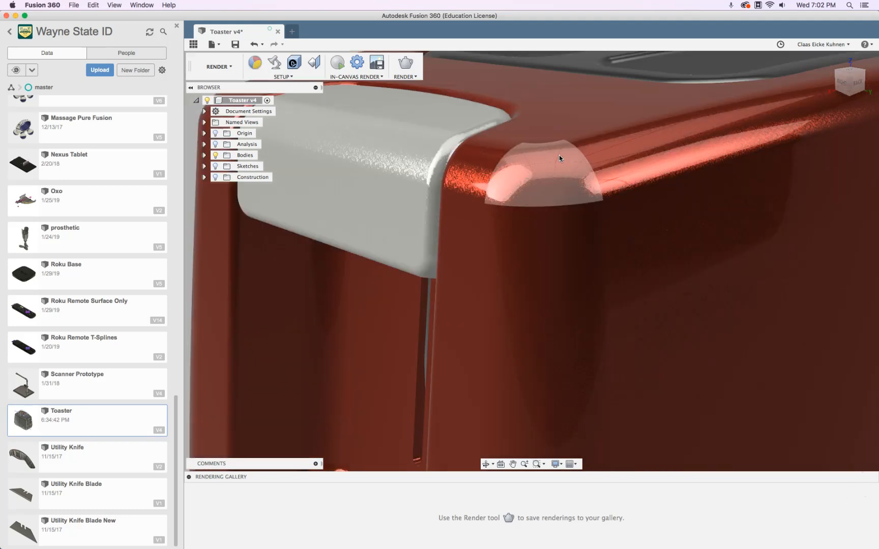
middle_click_drag(407, 214, 413, 209, "shift")
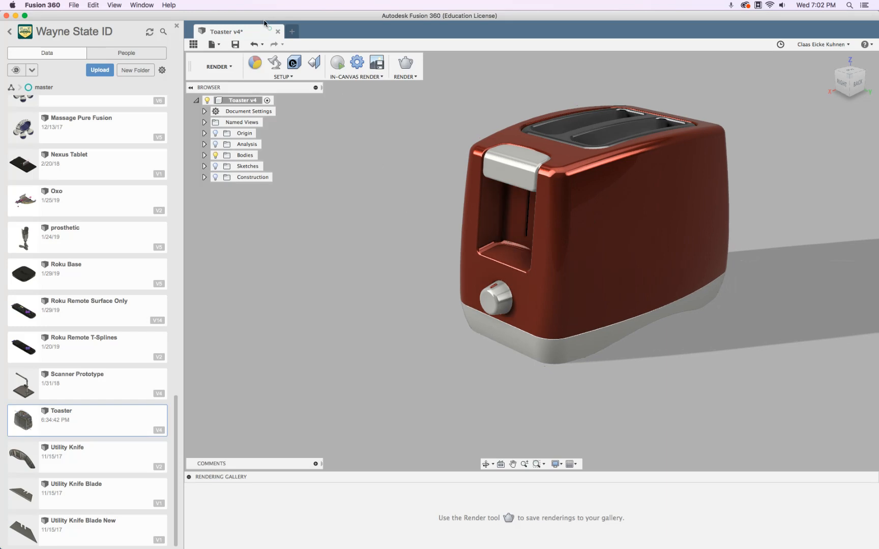
left_click(274, 62)
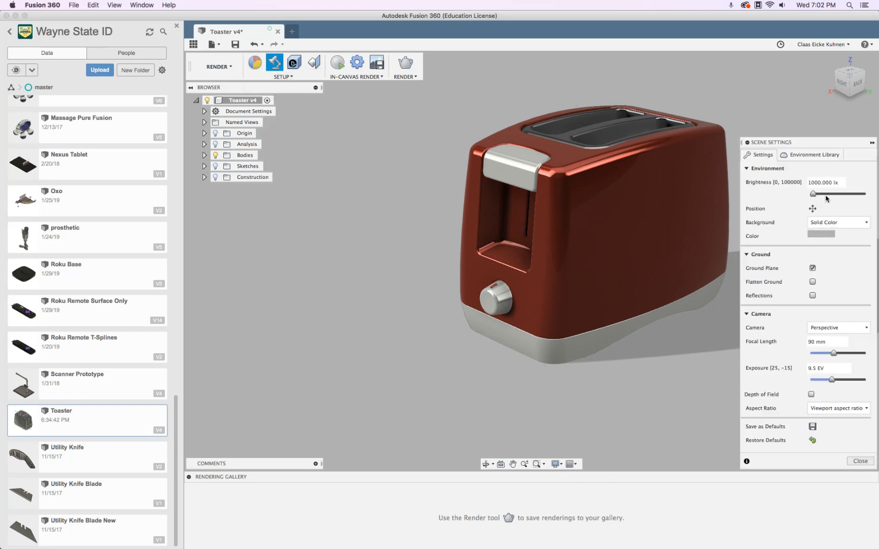
left_click(812, 208)
left_click_drag(790, 350, 747, 348)
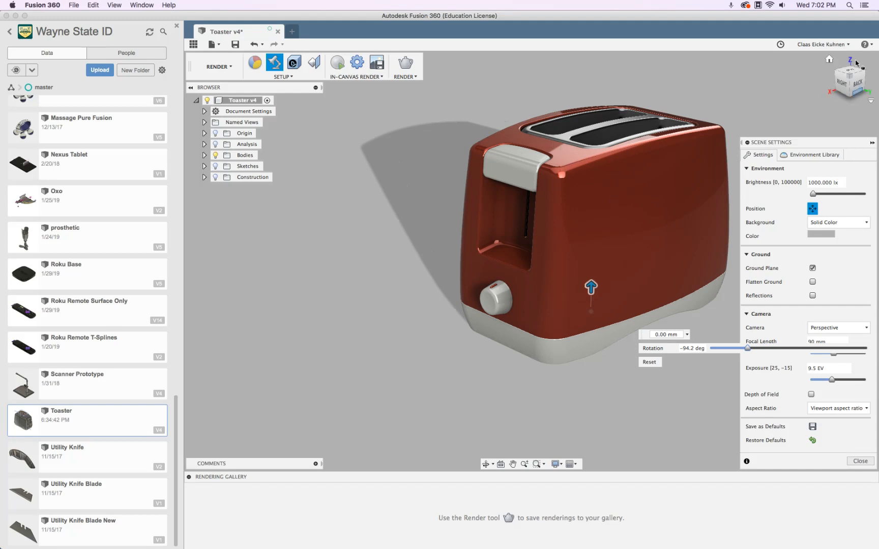
left_click(860, 461)
left_click(337, 63)
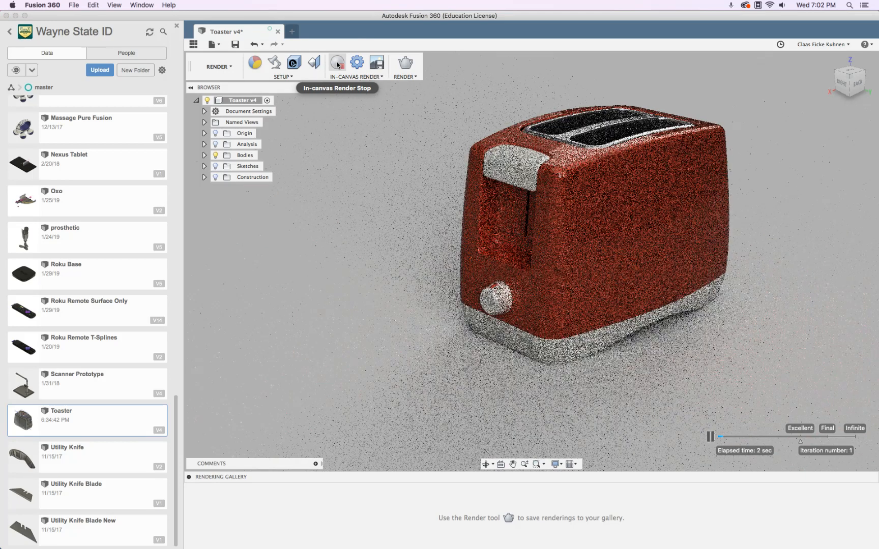
left_click(337, 63)
Step: Change the scene's solid background color to white and close the scene settings
left_click(274, 62)
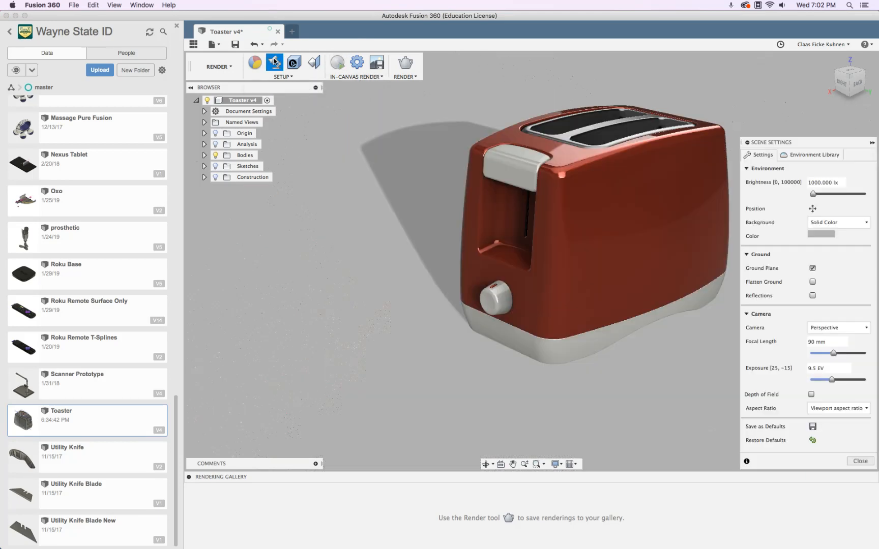
left_click(820, 234)
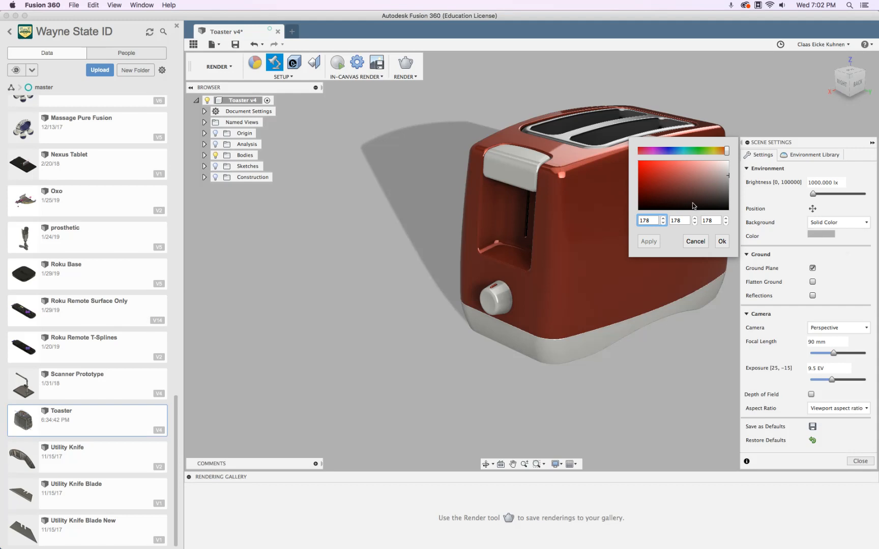
left_click(722, 241)
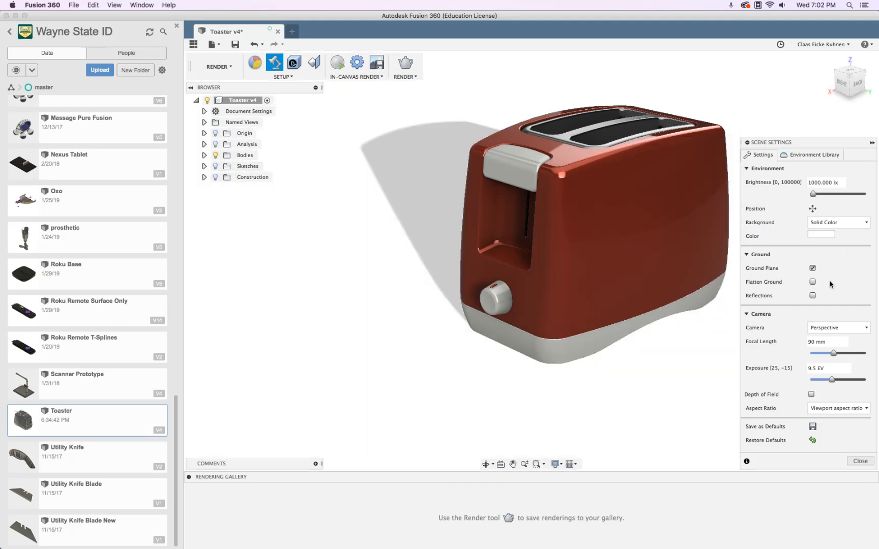
left_click(859, 462)
Step: Frame the toaster slightly from above and start a 1518 x 919 px cloud render at Final quality
middle_click_drag(350, 216, 337, 241)
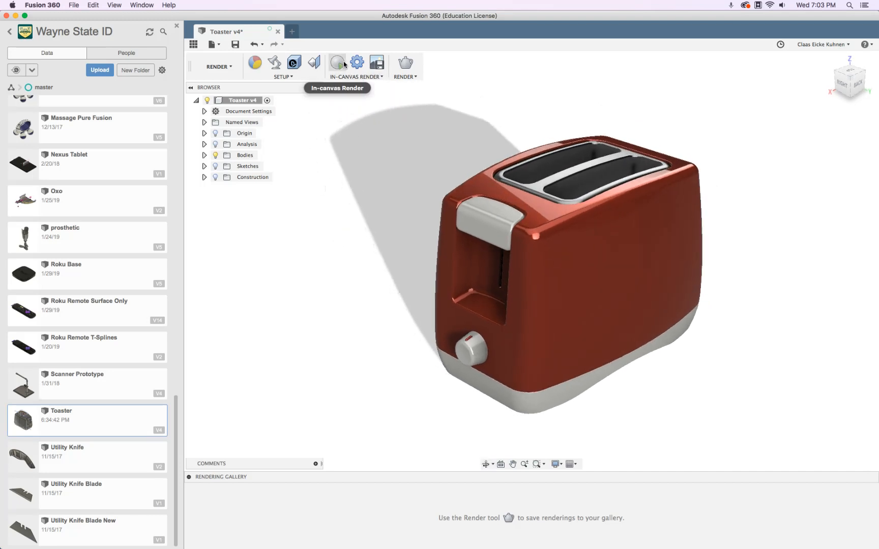
left_click(399, 67)
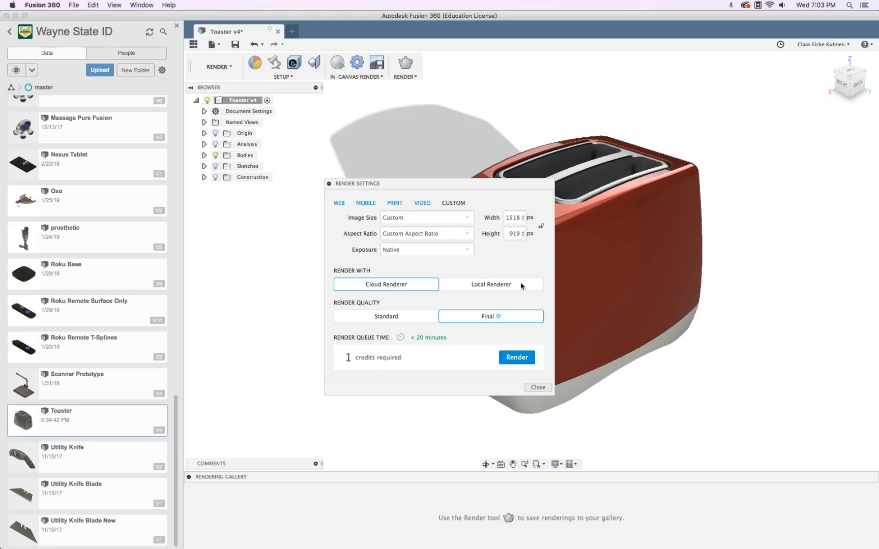
left_click(527, 360)
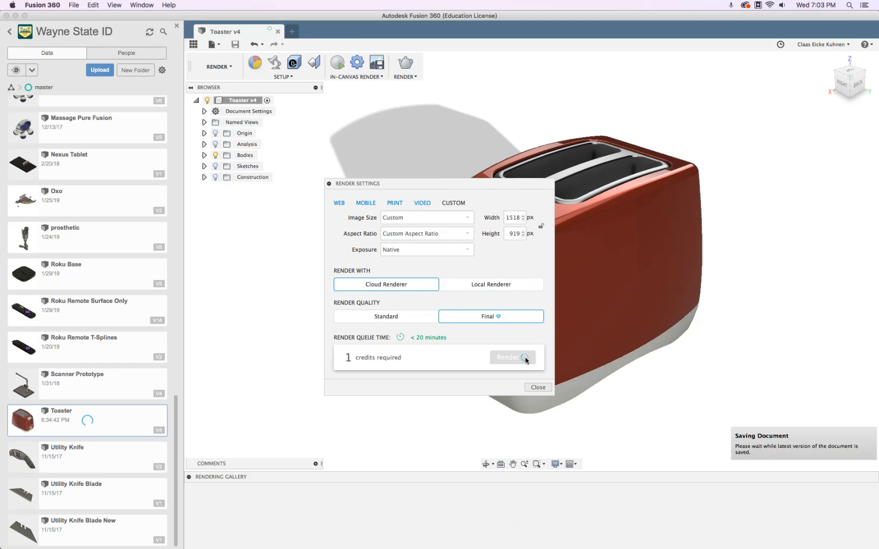
left_click(537, 387)
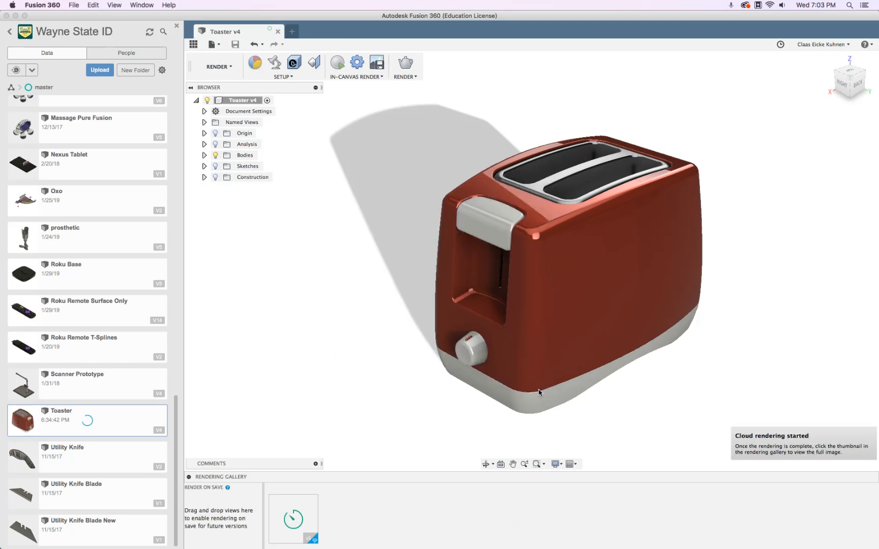